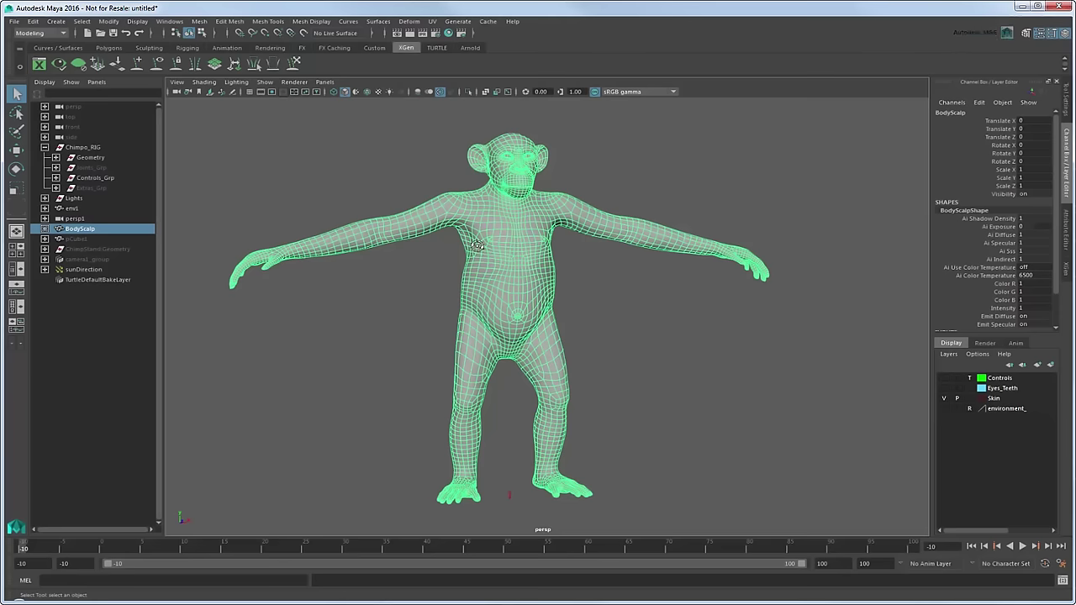
Step: Orbit to the chimp's front and switch the BodyScalp mesh to Face component mode
alt+right_drag(504, 284, 613, 300)
mouse_move(613, 300)
alt+mouse_down()
mouse_move(499, 269)
mouse_move(495, 281)
mouse_move(648, 308)
alt+mouse_up()
alt+right_drag(648, 308, 636, 305)
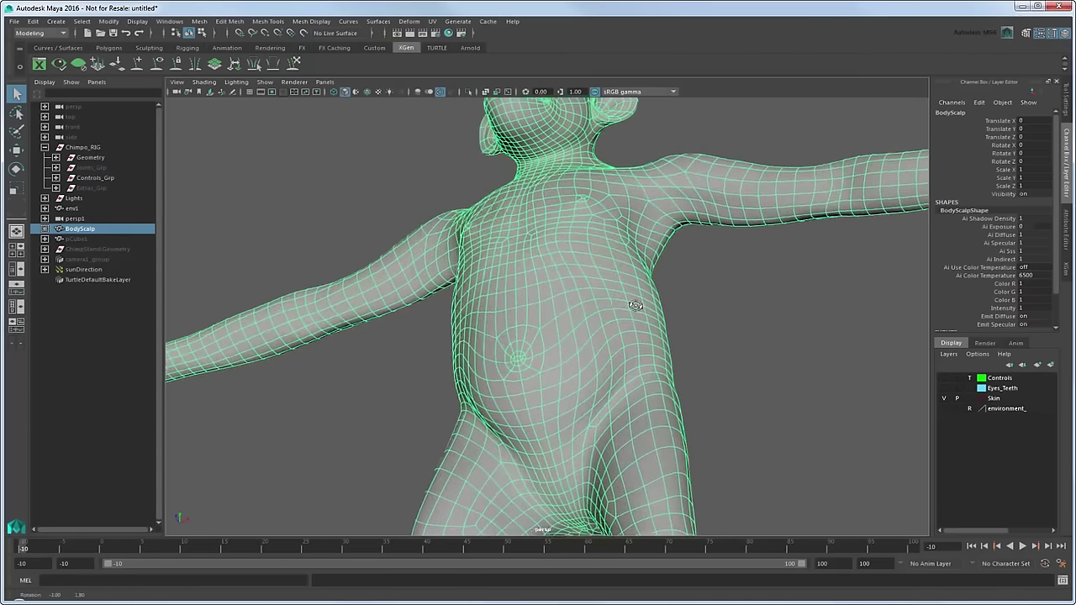
mouse_move(636, 305)
alt+mouse_down()
mouse_move(625, 300)
mouse_move(583, 328)
alt+mouse_up()
alt+right_drag(583, 329, 504, 300)
alt+drag(504, 301, 505, 263)
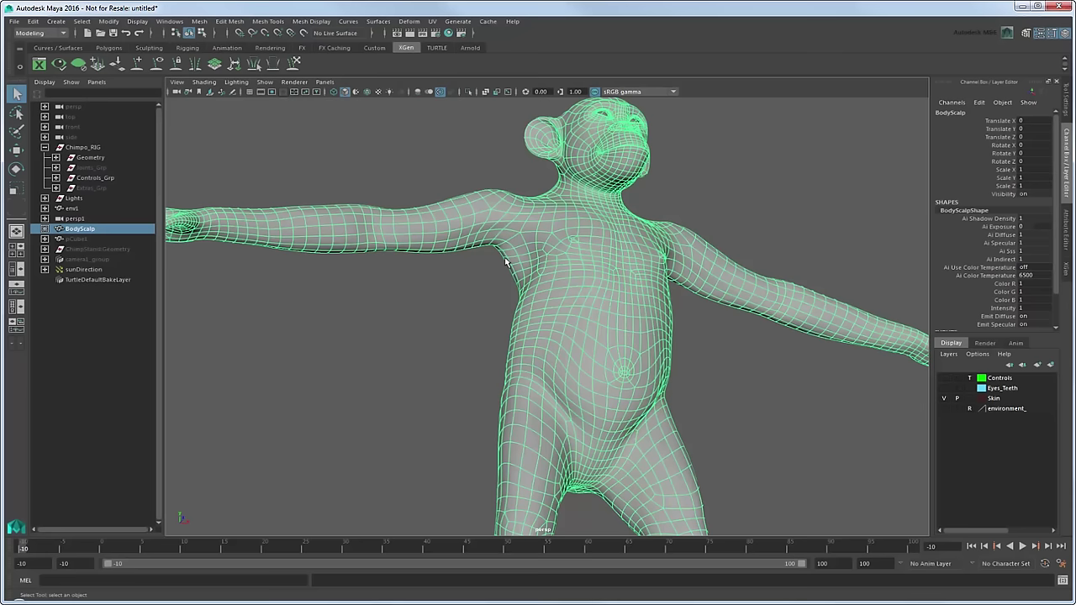
right_drag(521, 253, 514, 284)
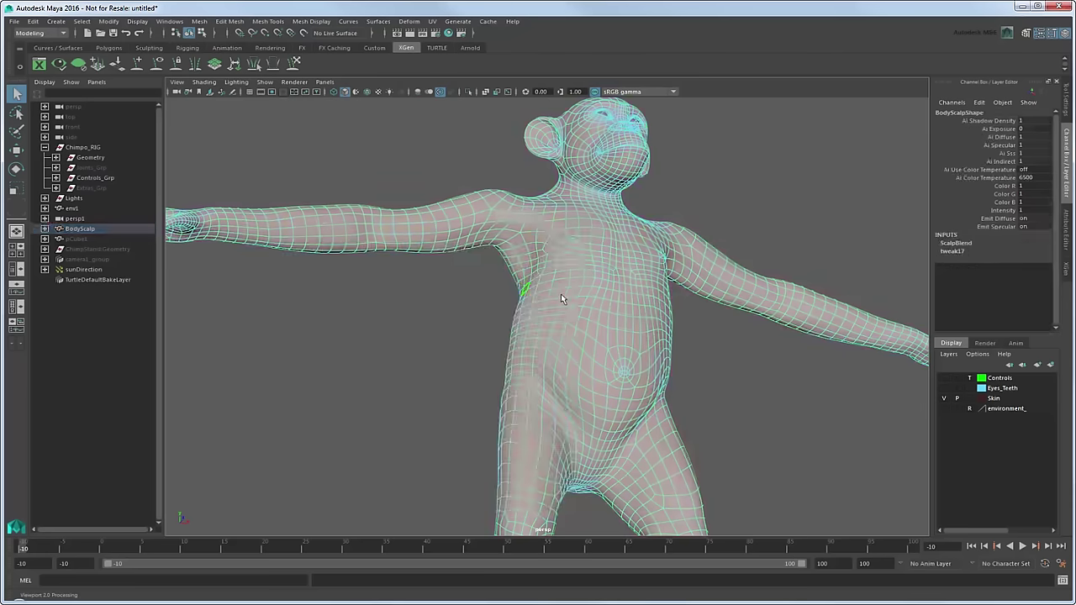
Step: Activate the Paint Selection Tool with stroke Reflection enabled on the X axis
alt+drag(561, 293, 462, 274)
scroll(282, 212, up, 2)
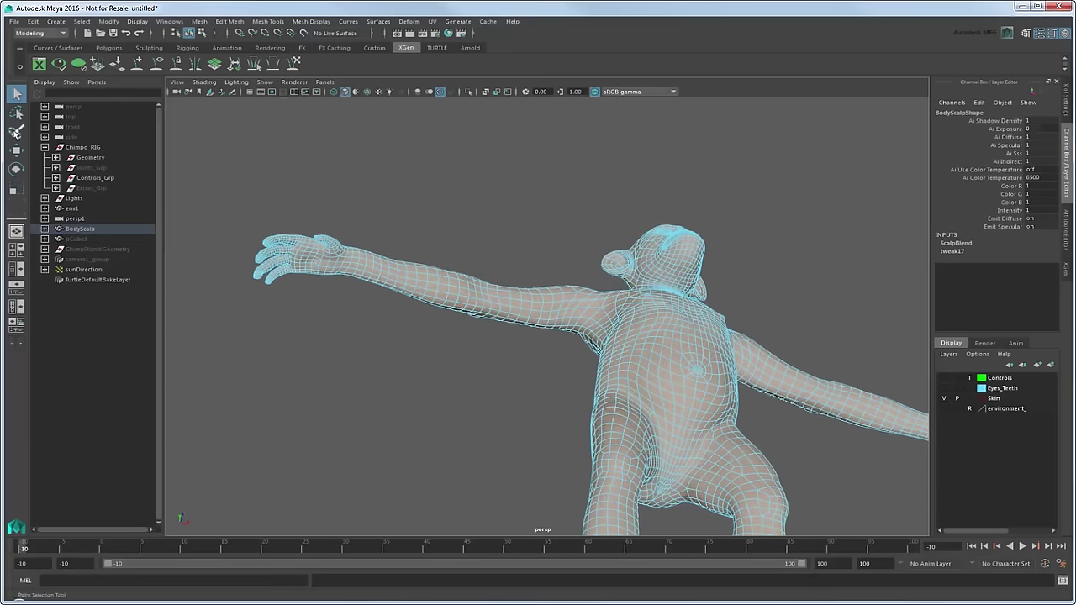
double_click(15, 133)
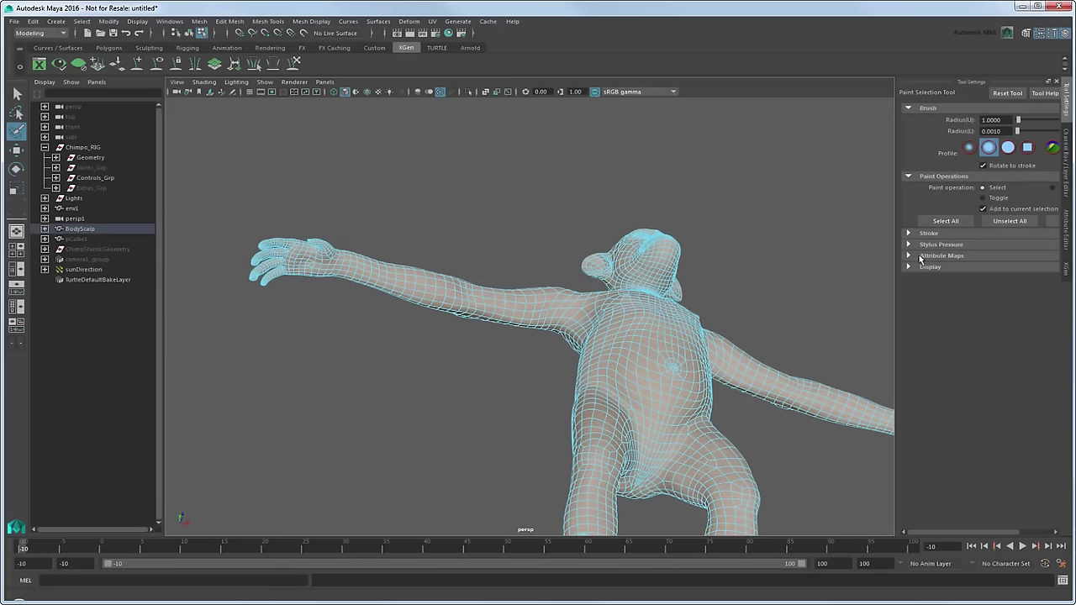
click(909, 234)
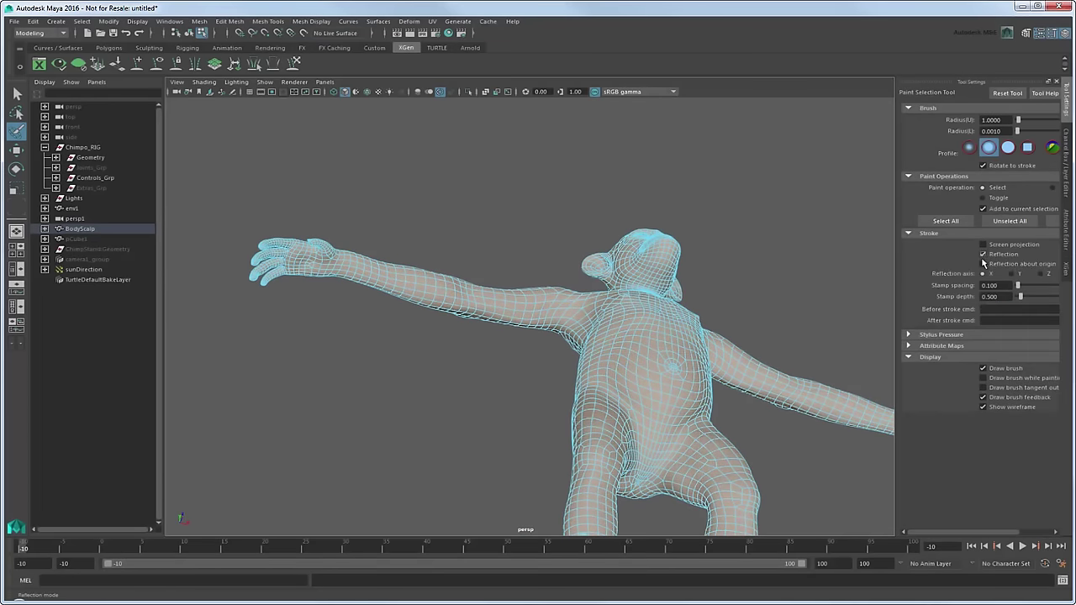
mouse_move(621, 274)
alt+mouse_down()
mouse_move(381, 234)
mouse_move(304, 252)
alt+mouse_up()
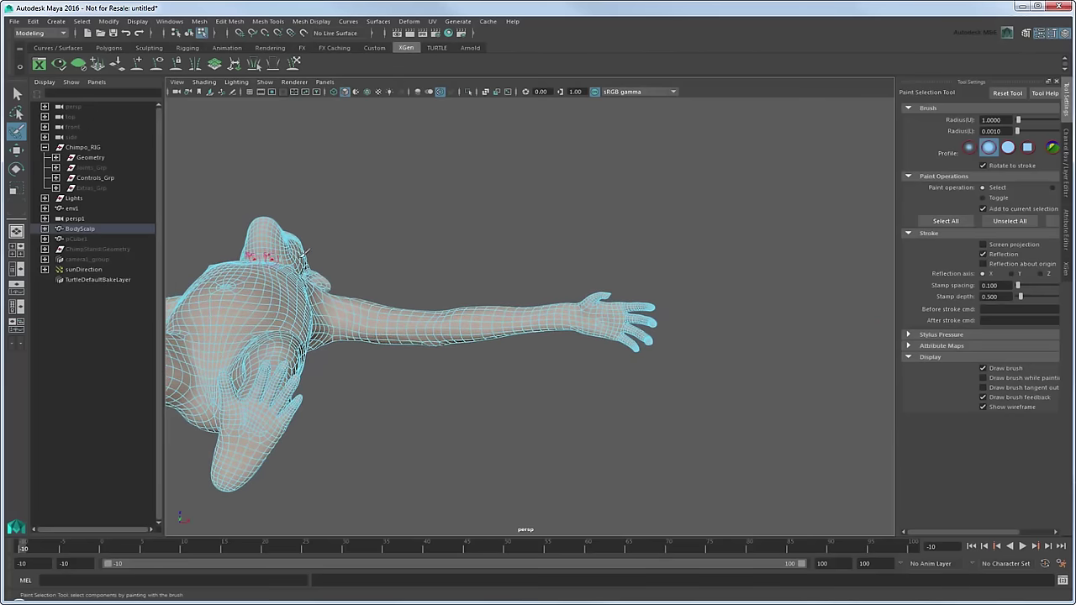
Step: Ctrl-paint to deselect the middle and ring finger faces of the hand
scroll(427, 308, up, 4)
scroll(491, 337, up, 4)
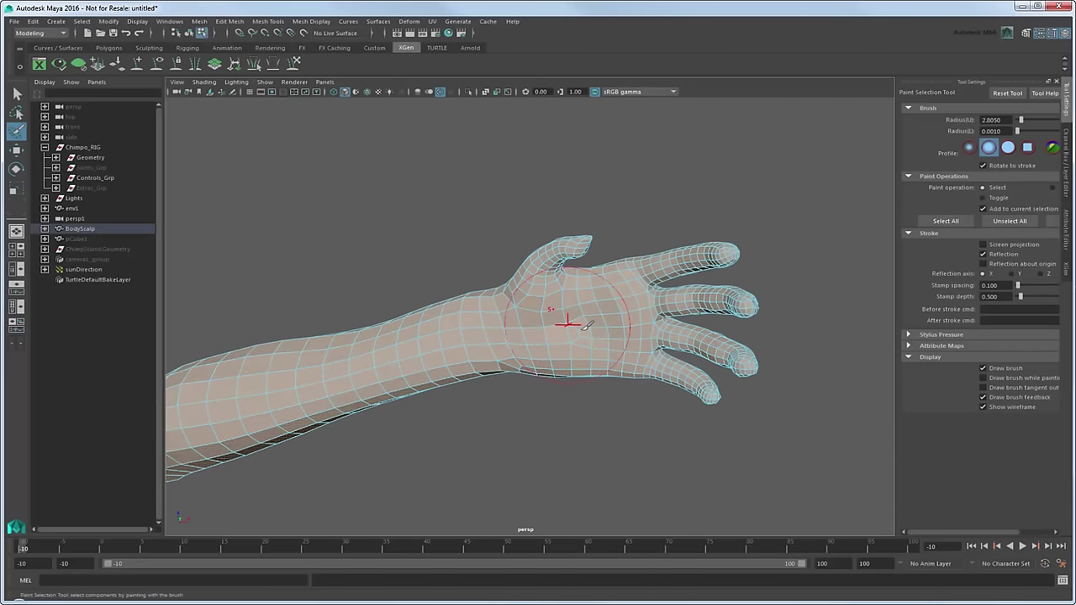
alt+drag(599, 320, 664, 332)
alt+right_drag(664, 333, 720, 342)
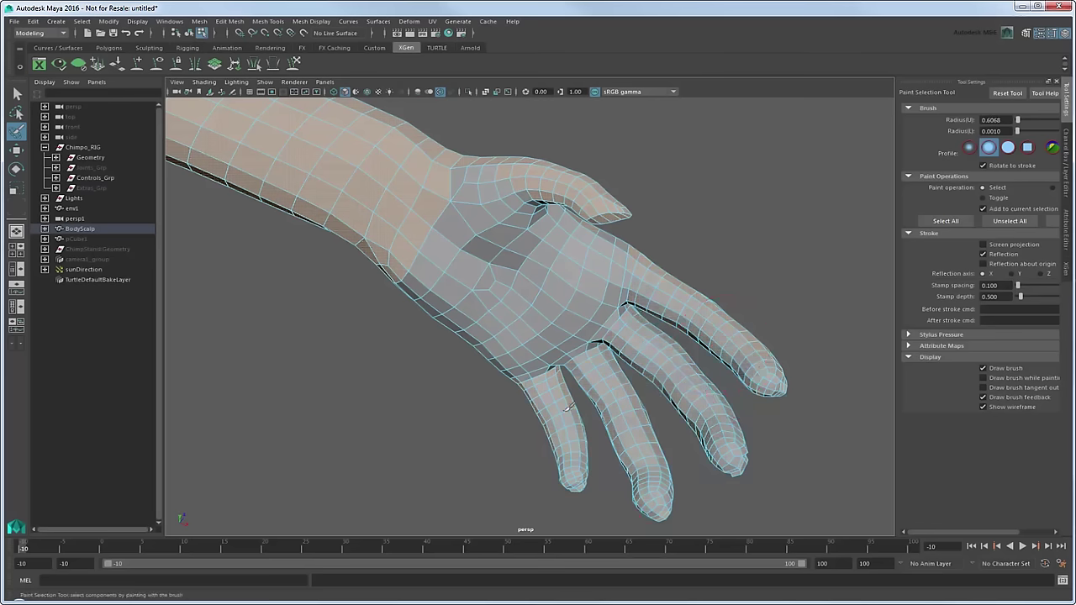
mouse_move(596, 234)
alt+mouse_down()
mouse_move(571, 284)
mouse_move(612, 376)
alt+mouse_up()
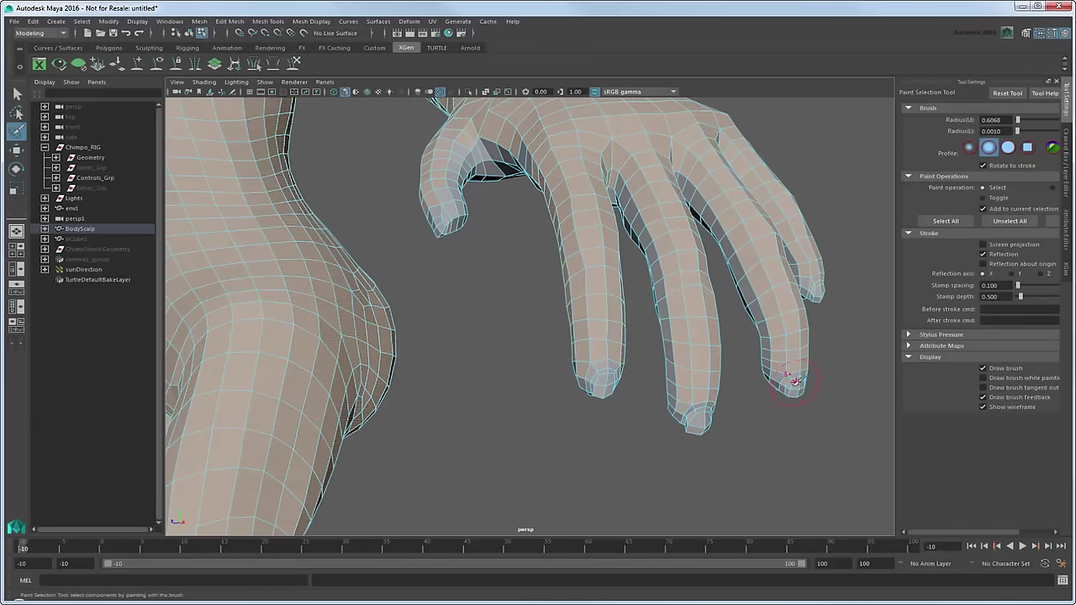
mouse_move(794, 383)
alt+mouse_down()
mouse_move(615, 351)
mouse_move(456, 305)
mouse_move(434, 273)
alt+mouse_up()
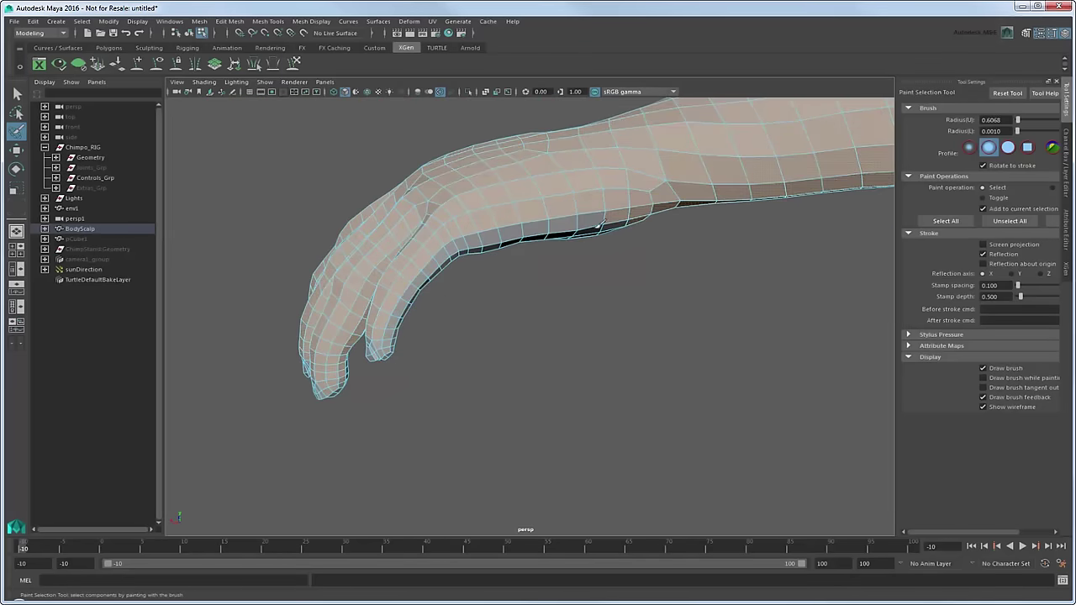
mouse_move(599, 225)
alt+mouse_down()
mouse_move(680, 303)
mouse_move(490, 178)
alt+mouse_up()
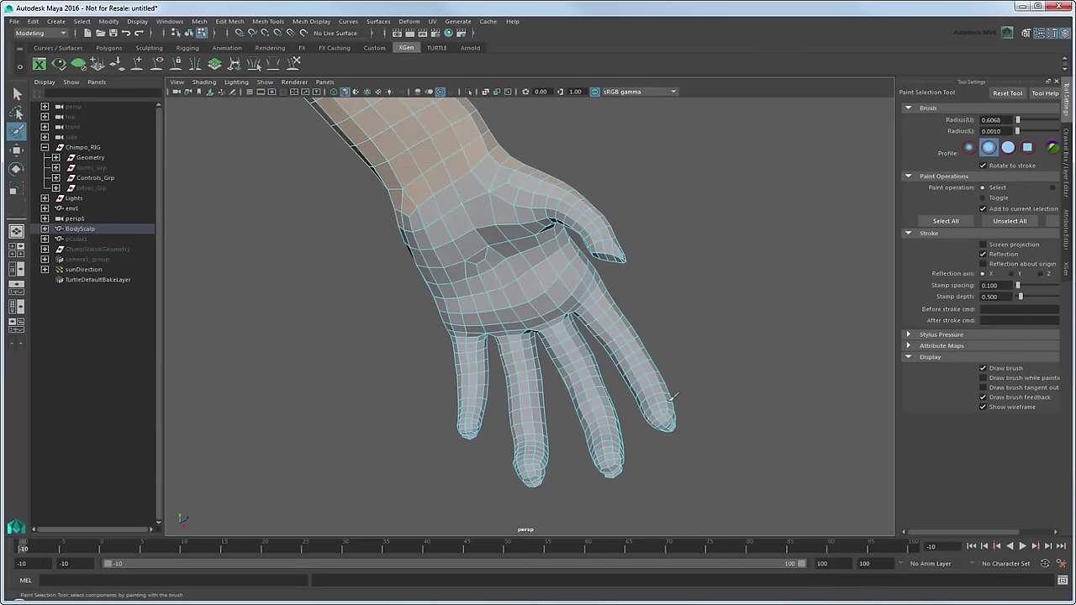
mouse_move(673, 395)
alt+mouse_down()
mouse_move(589, 294)
mouse_move(589, 227)
mouse_move(567, 170)
mouse_move(496, 359)
alt+mouse_up()
alt+drag(571, 348, 577, 288)
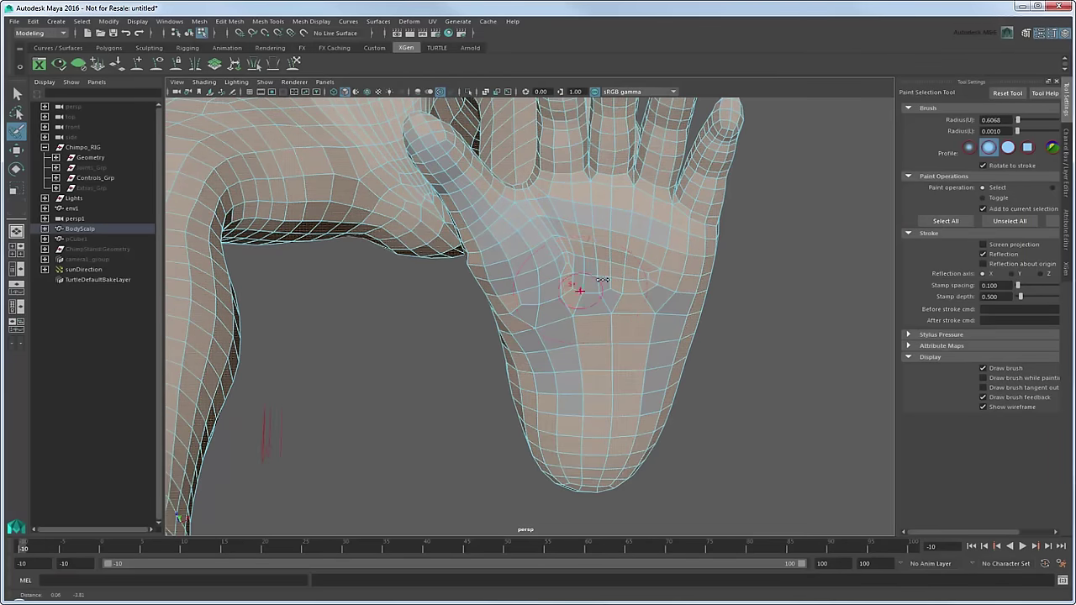
mouse_move(545, 392)
alt+mouse_down()
mouse_move(619, 327)
mouse_move(513, 229)
alt+mouse_up()
mouse_move(649, 192)
ctrl+mouse_down()
mouse_move(744, 130)
mouse_move(577, 288)
mouse_move(593, 427)
ctrl+mouse_up()
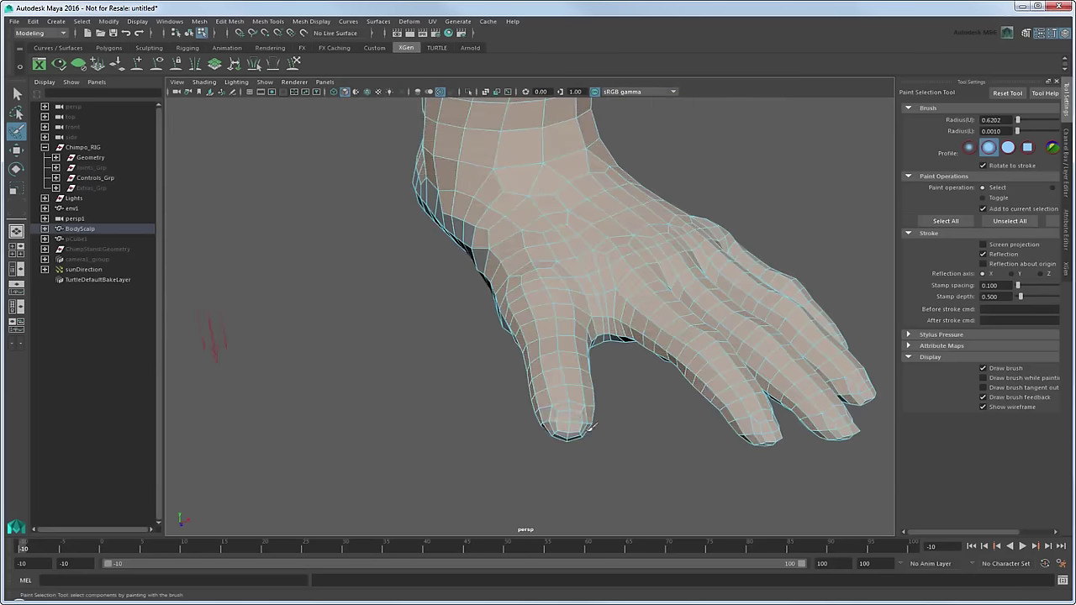
Step: Zoom out to see both hands, then frame the chimp's face
alt+drag(748, 420, 538, 521)
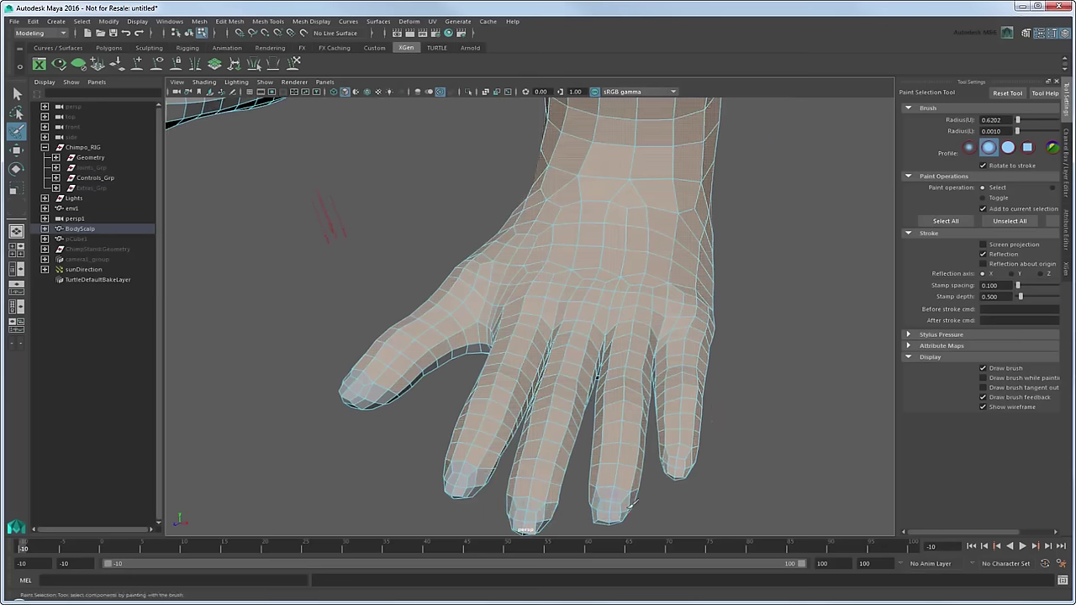
alt+right_drag(670, 454, 426, 242)
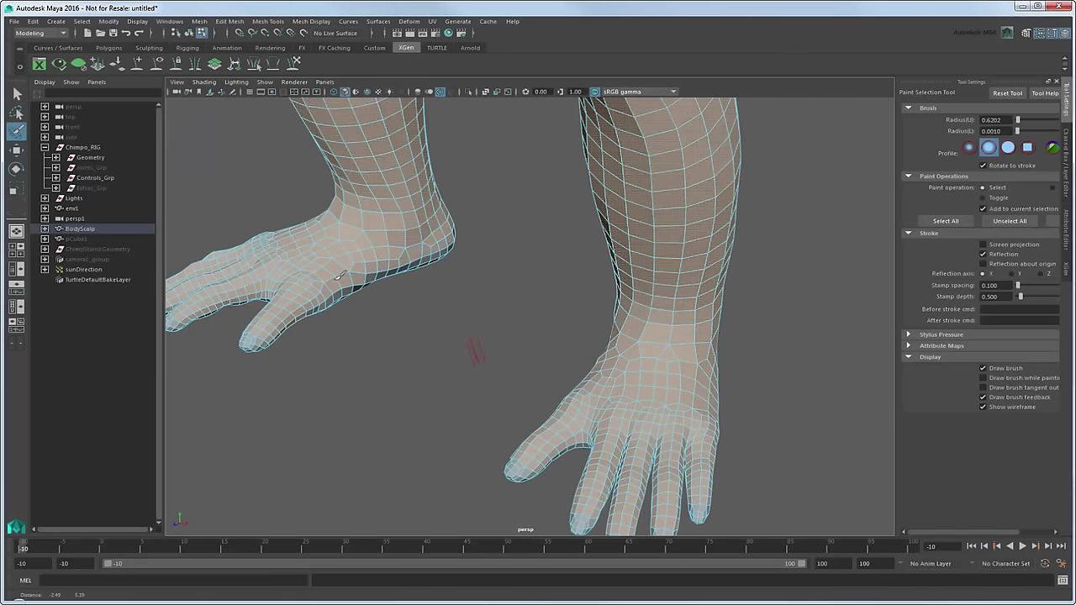
alt+drag(475, 353, 552, 320)
mouse_move(552, 320)
alt+middle_down()
mouse_move(569, 372)
mouse_move(684, 396)
alt+middle_up()
alt+right_drag(685, 395, 731, 242)
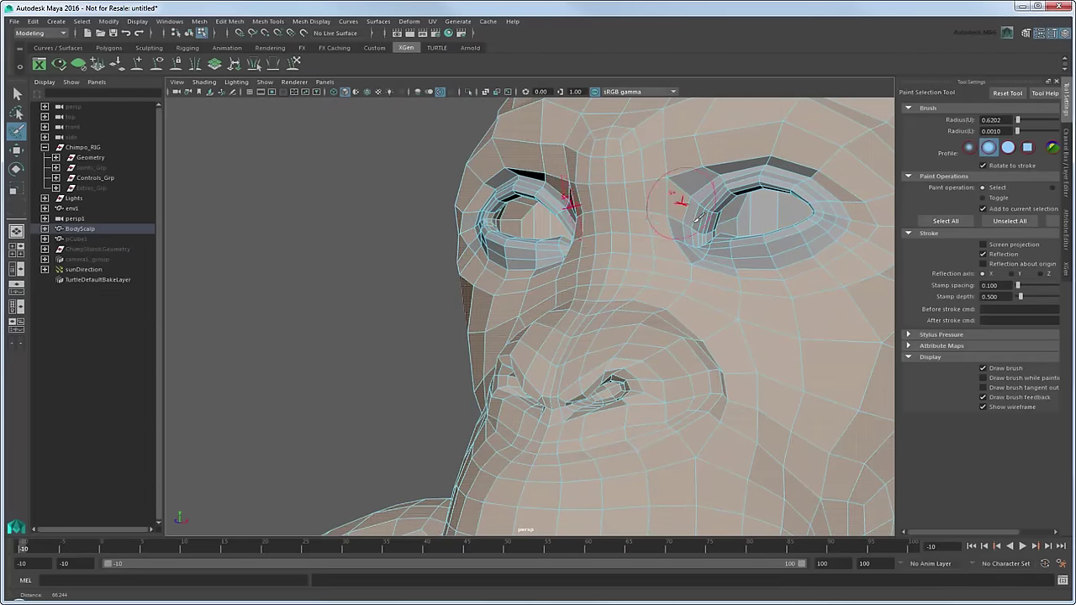
Step: Inspect the eyelid faces around the left eye, then switch back to the Select Tool
alt+middle_drag(630, 229, 759, 230)
mouse_move(759, 230)
alt+right_down()
mouse_move(538, 252)
mouse_move(642, 300)
alt+right_up()
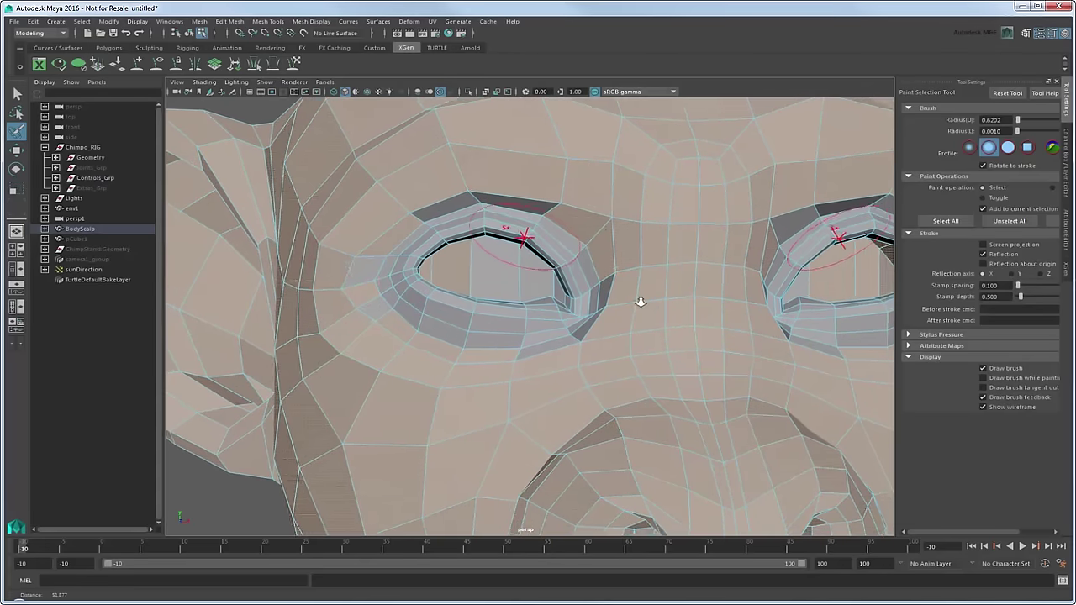
alt+drag(642, 300, 340, 265)
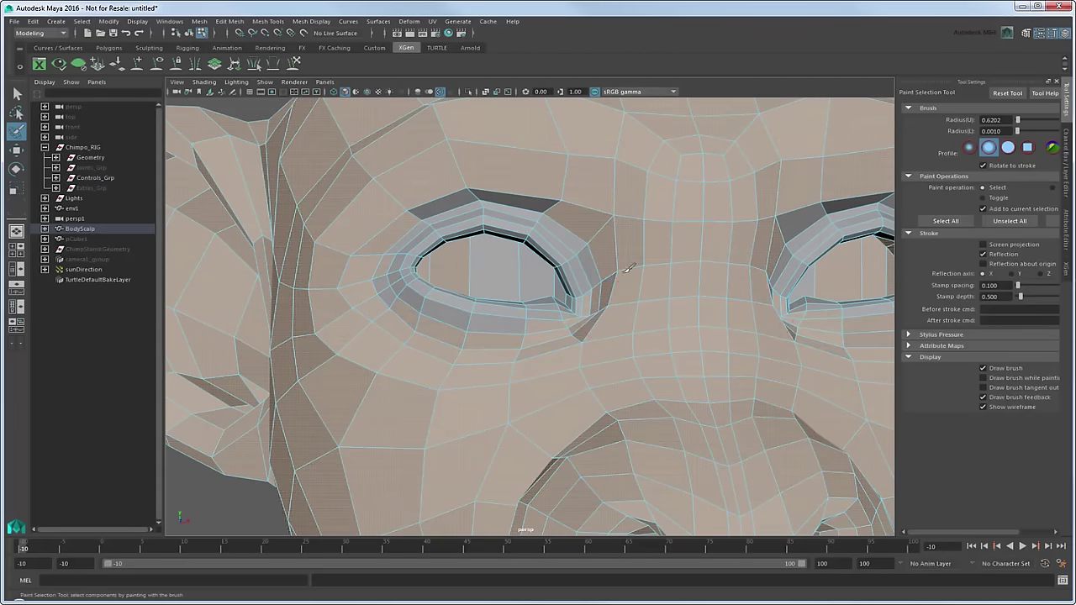
alt+drag(590, 263, 769, 264)
scroll(589, 244, up, 5)
scroll(414, 295, up, 5)
scroll(415, 295, down, 5)
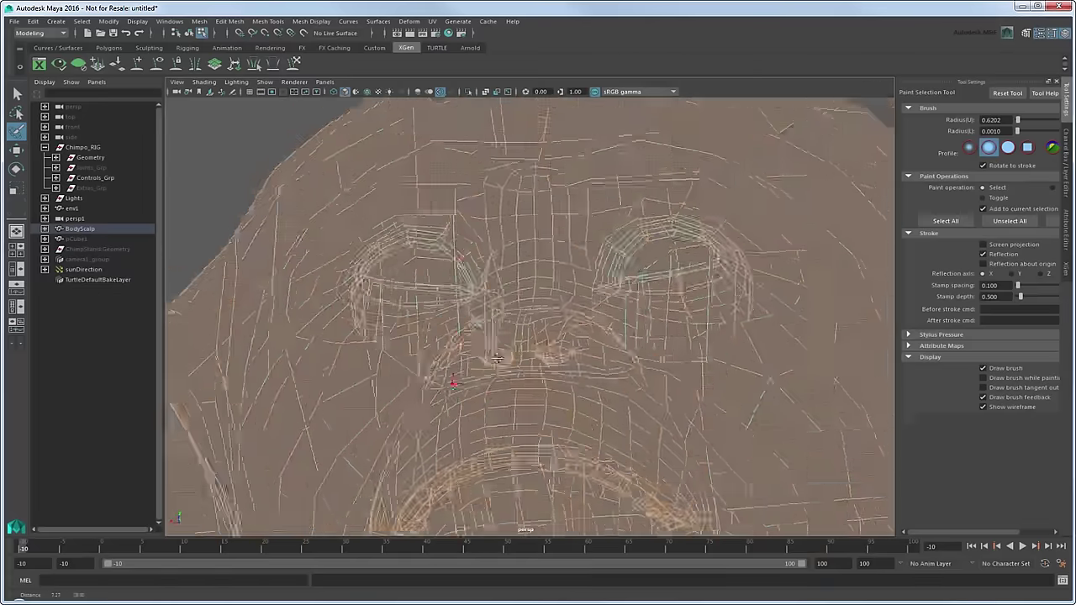
scroll(449, 329, up, 5)
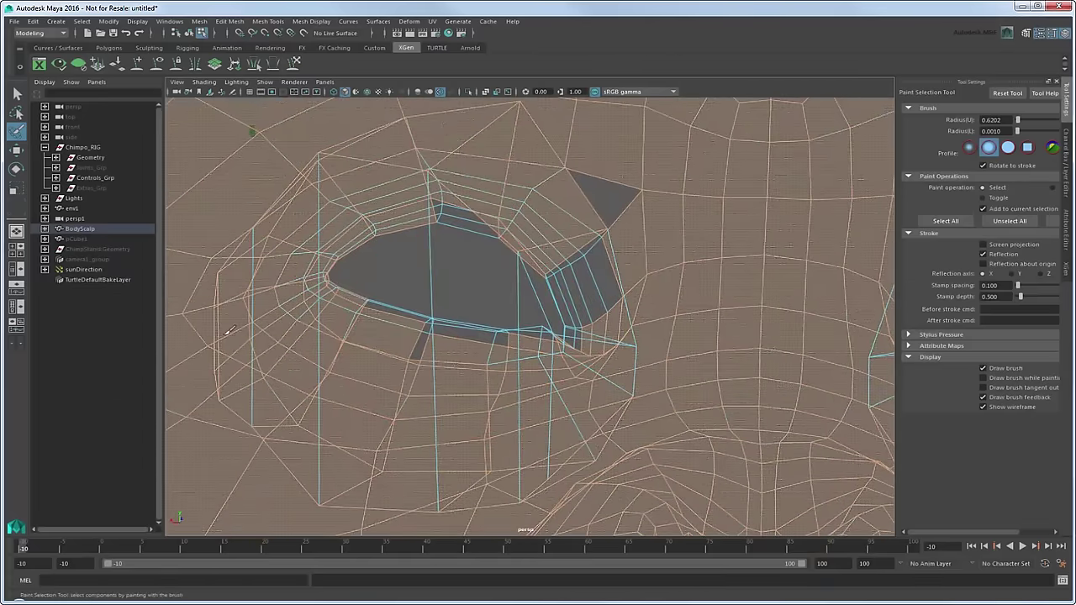
mouse_move(483, 435)
alt+mouse_down()
mouse_move(452, 389)
mouse_move(576, 336)
mouse_move(560, 320)
mouse_move(564, 357)
mouse_move(600, 336)
alt+mouse_up()
key(q)
scroll(505, 337, down, 5)
Step: Return the viewport to shaded display and deselect the stray face below the eye
scroll(547, 314, up, 3)
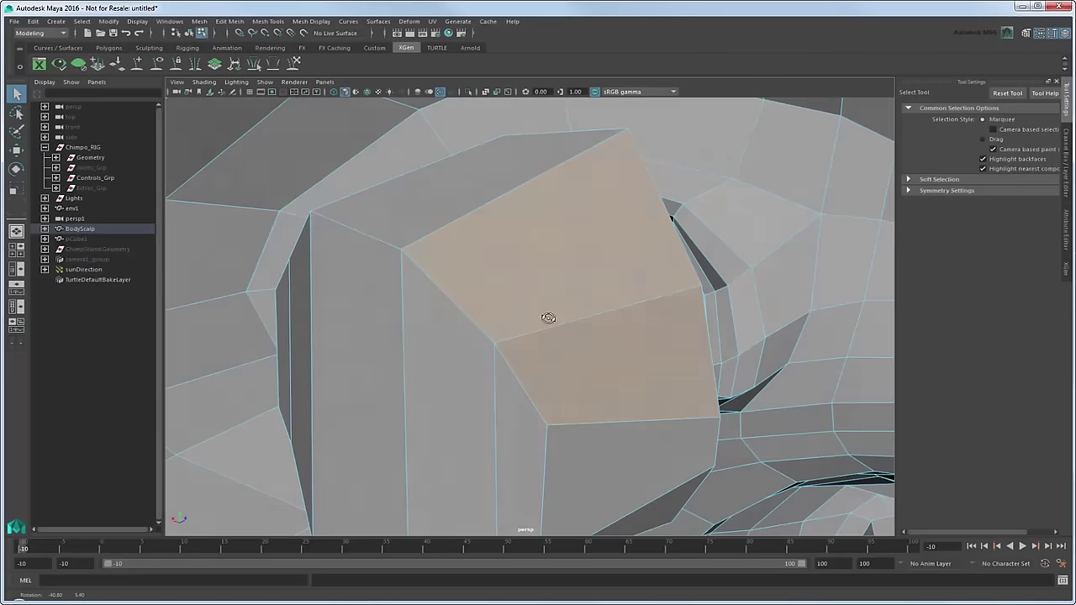
scroll(531, 326, up, 3)
mouse_move(547, 315)
alt+mouse_down()
mouse_move(531, 325)
mouse_move(413, 240)
alt+mouse_up()
key(5)
key(alt+a)
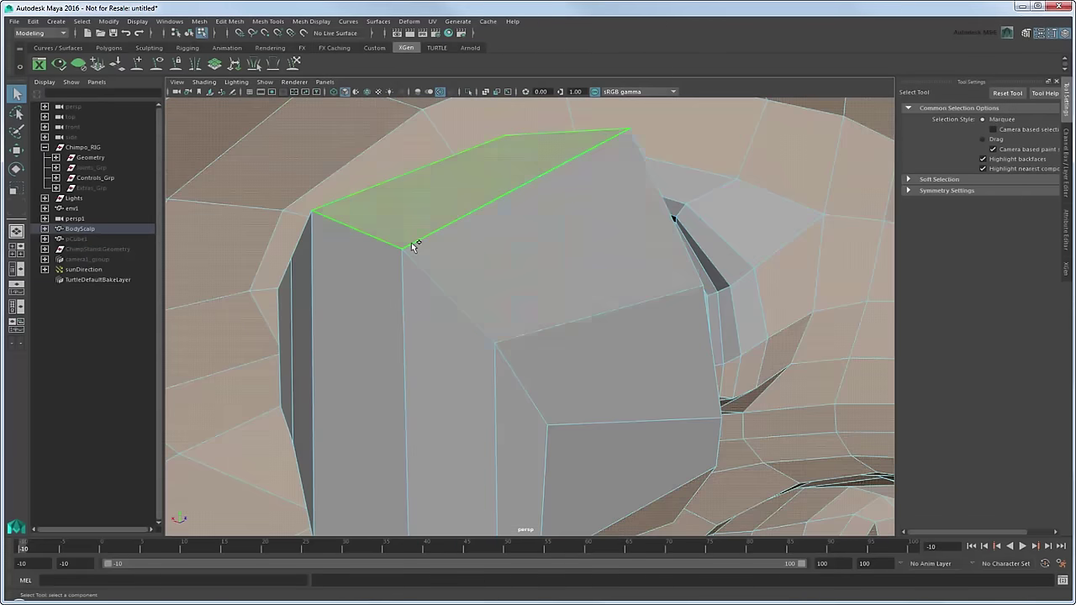
scroll(479, 304, up, 3)
scroll(479, 303, down, 4)
mouse_move(314, 443)
alt+mouse_down()
mouse_move(423, 284)
mouse_move(368, 387)
alt+mouse_up()
mouse_move(764, 421)
alt+mouse_down()
mouse_move(479, 379)
mouse_move(570, 433)
alt+mouse_up()
click(605, 427)
Step: Select faces near the eye, frame on them, and undo the last deselection
click(637, 211)
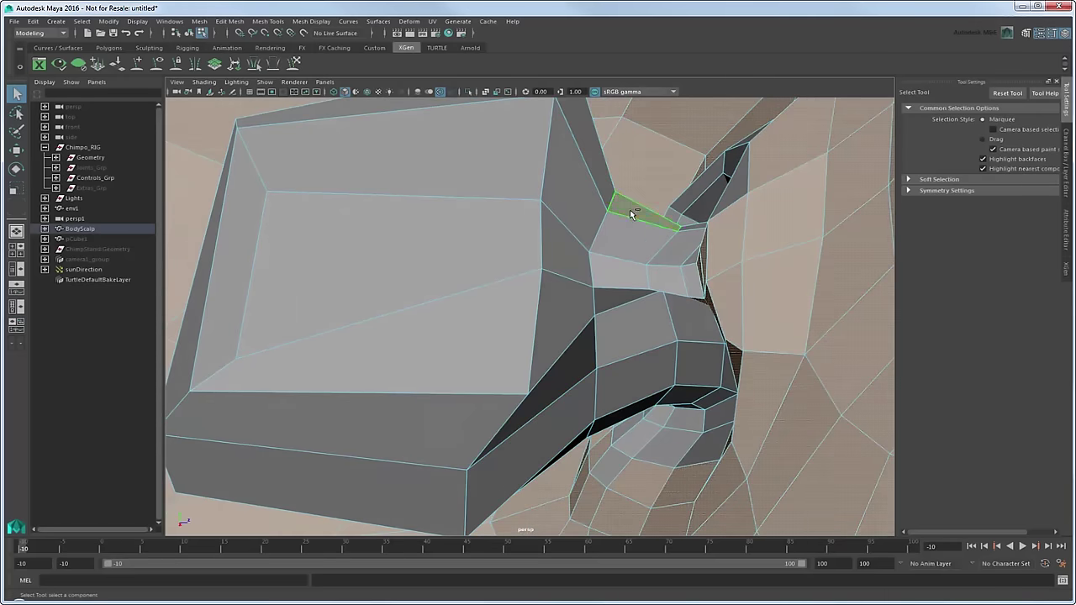
key(f)
mouse_move(641, 312)
alt+mouse_down()
mouse_move(740, 434)
mouse_move(712, 360)
alt+mouse_up()
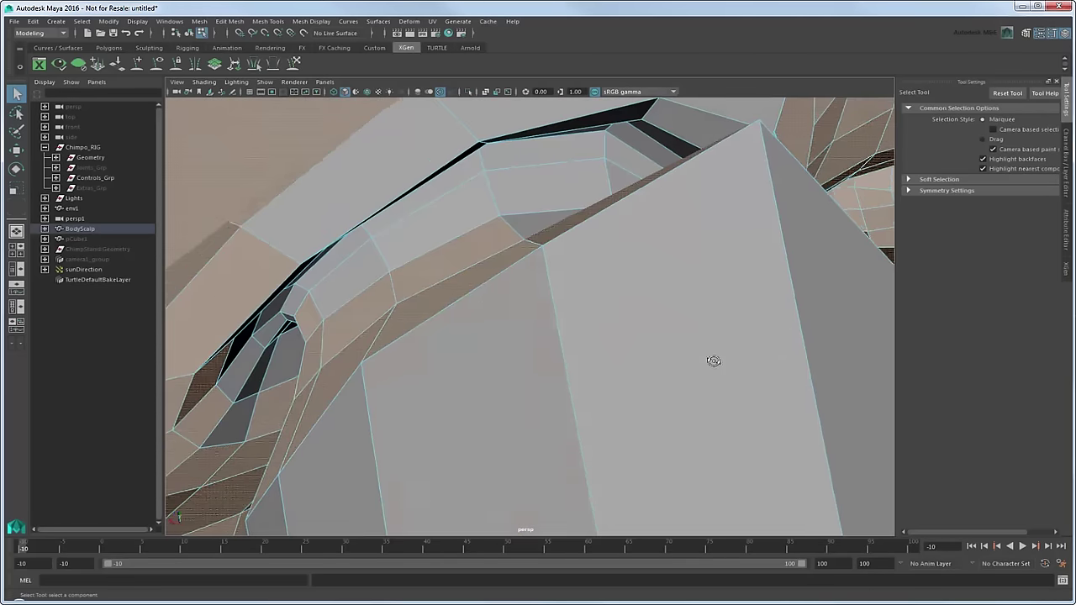
click(373, 311)
alt+drag(324, 393, 600, 284)
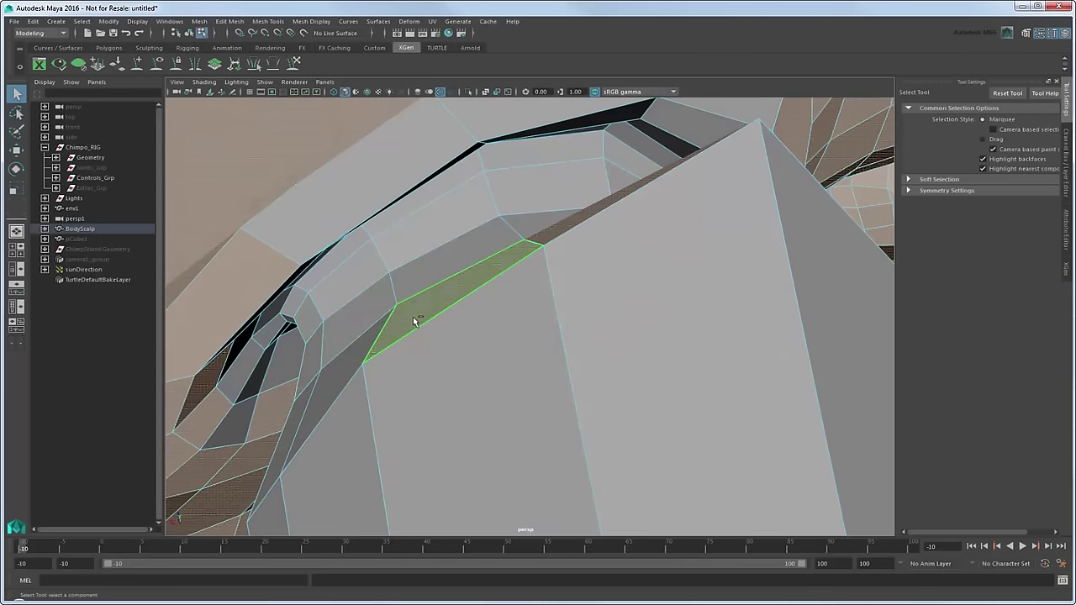
scroll(603, 252, up, 5)
scroll(598, 249, down, 5)
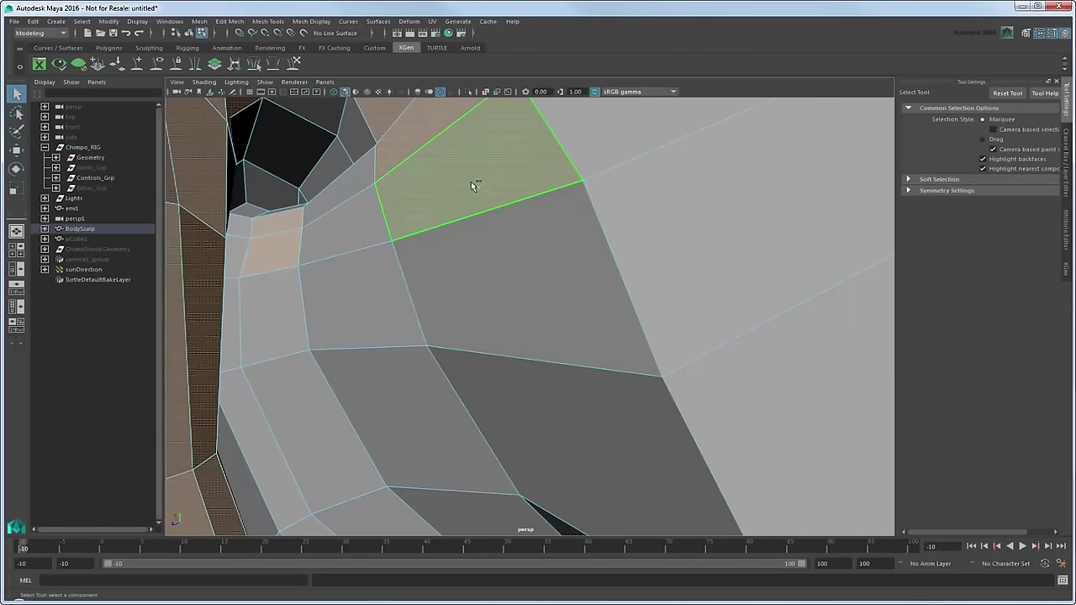
scroll(405, 240, up, 2)
scroll(405, 240, up, 4)
scroll(496, 276, down, 5)
key(ctrl+z)
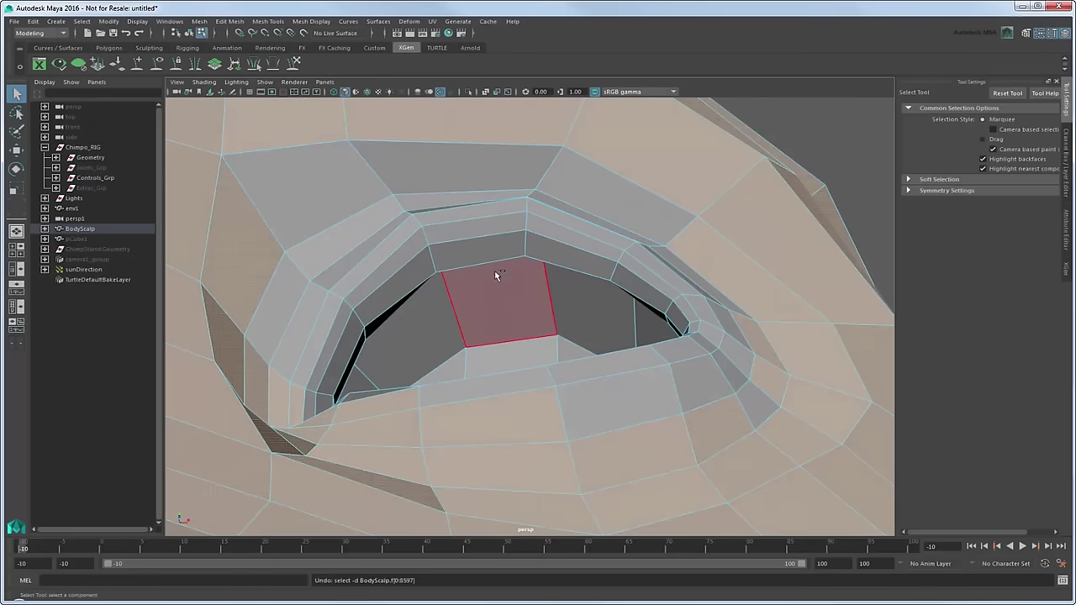
Step: Select faces on the eye's outer ring and at its inner corner
alt+drag(655, 383, 612, 455)
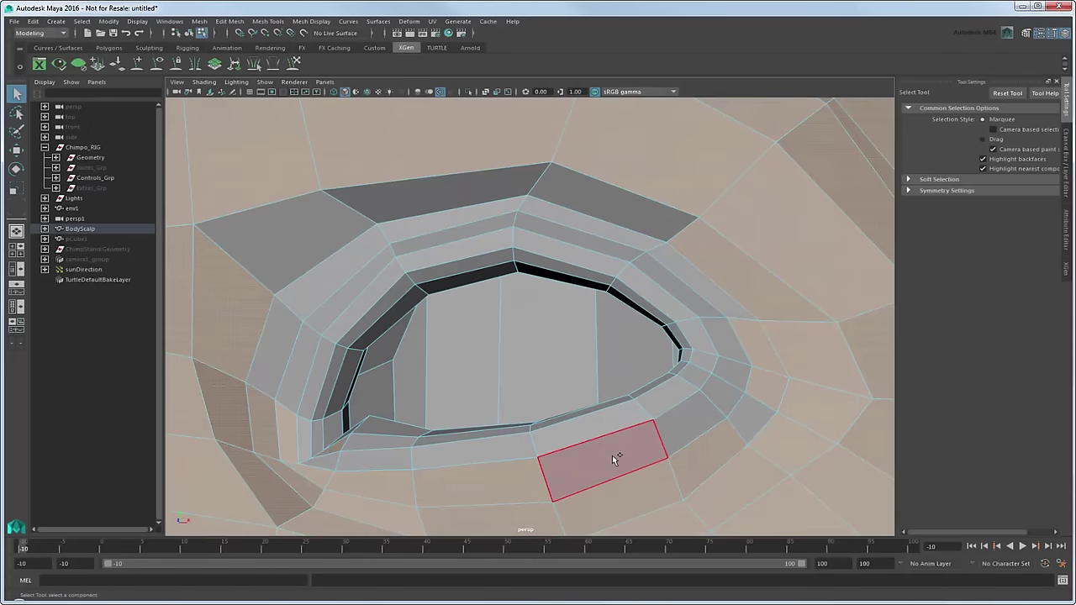
click(725, 398)
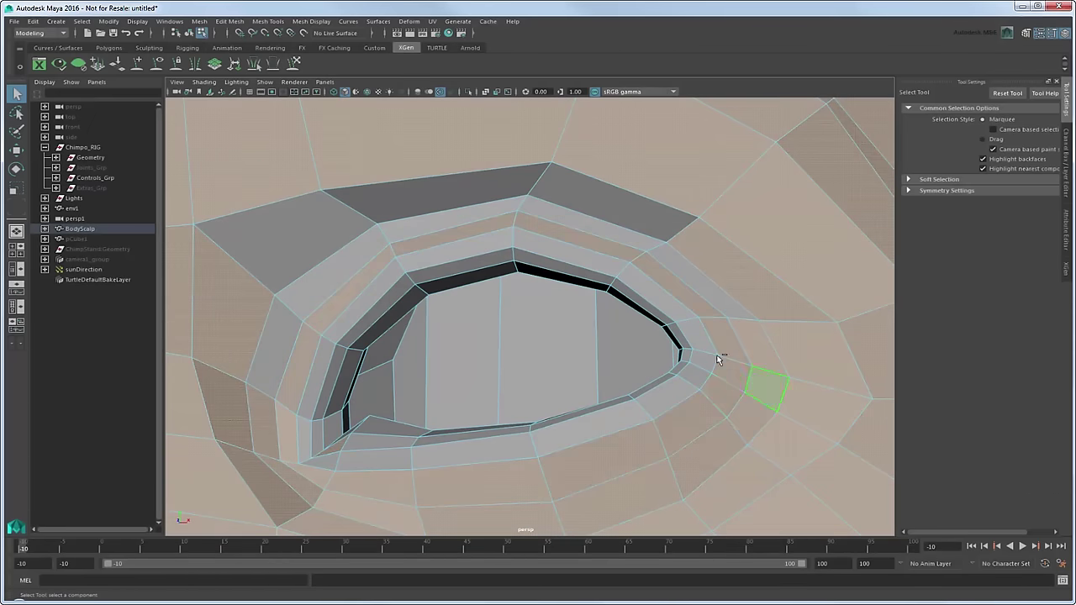
click(595, 227)
alt+drag(446, 203, 469, 295)
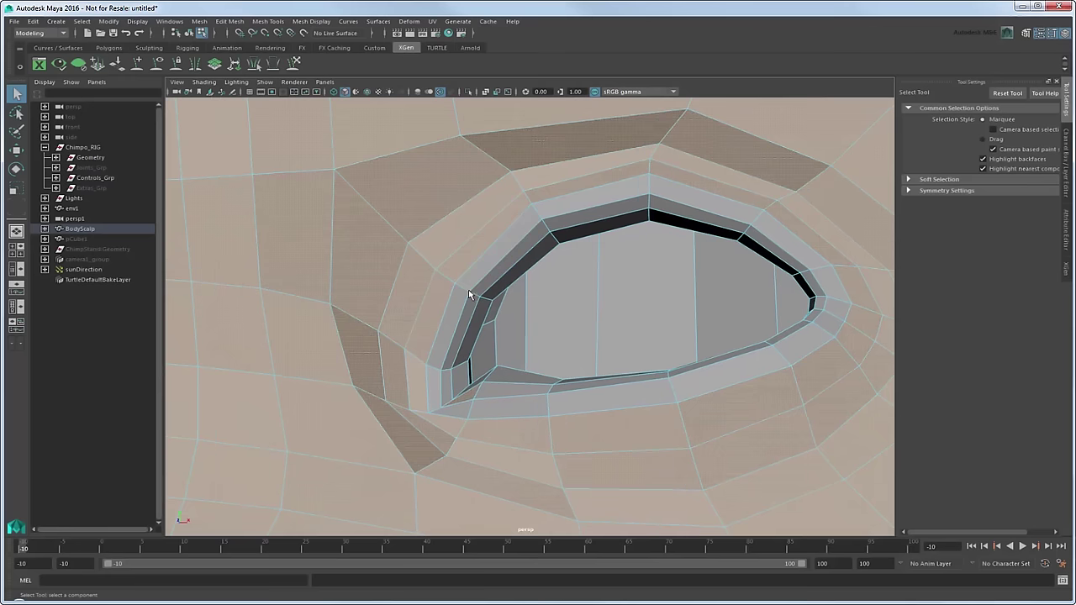
alt+drag(535, 372, 544, 324)
scroll(406, 353, down, 5)
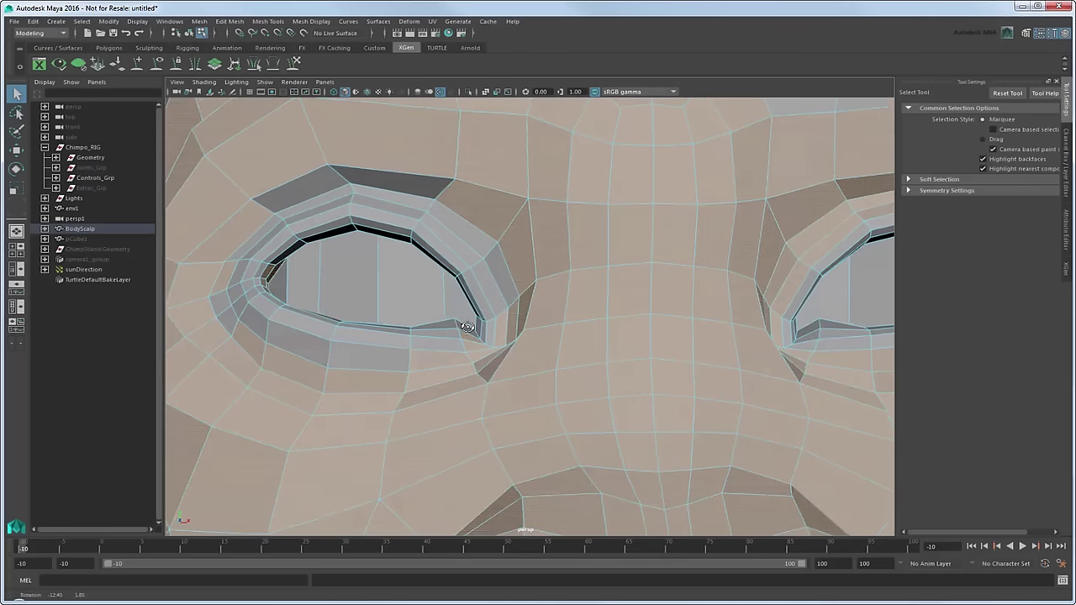
click(259, 324)
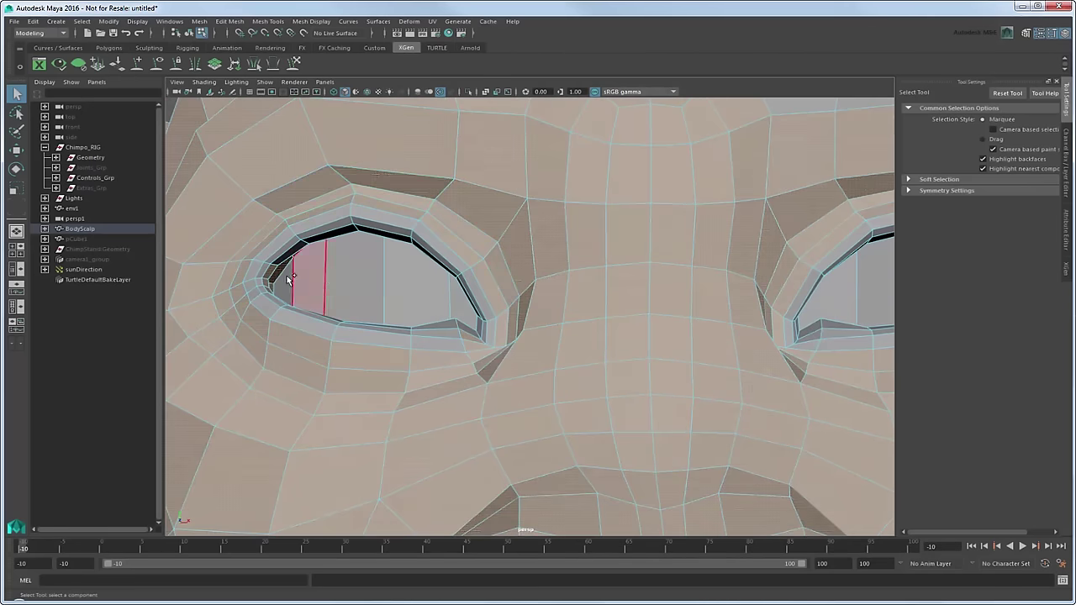
mouse_move(496, 335)
alt+mouse_down()
mouse_move(491, 355)
mouse_move(529, 201)
mouse_move(269, 238)
mouse_move(337, 252)
mouse_move(384, 305)
mouse_move(365, 224)
alt+mouse_up()
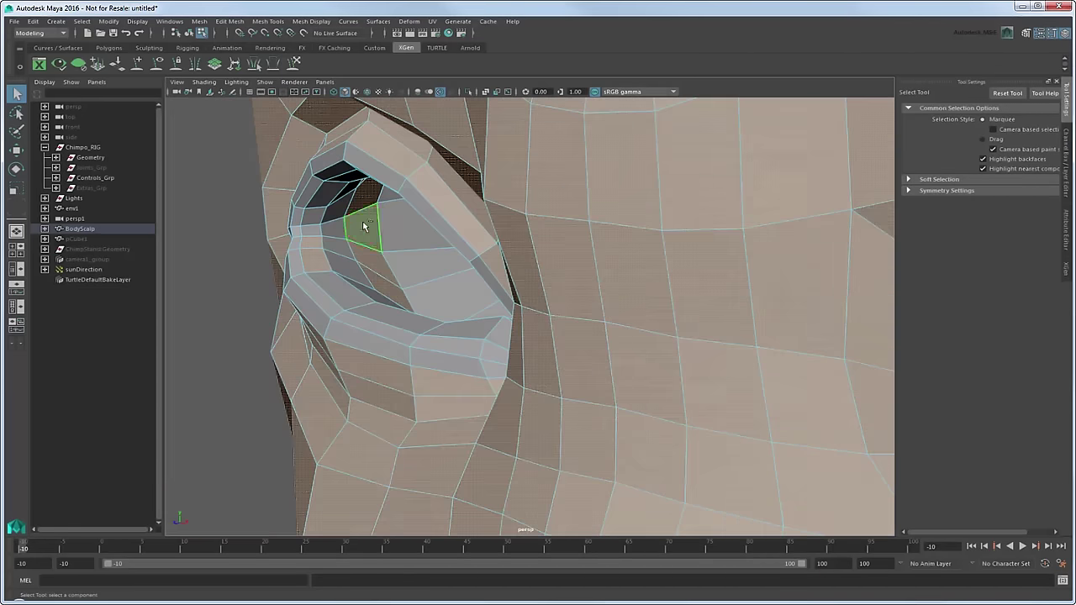
mouse_move(389, 273)
alt+mouse_down()
mouse_move(377, 209)
mouse_move(452, 243)
mouse_move(533, 337)
mouse_move(433, 403)
mouse_move(497, 351)
mouse_move(540, 377)
mouse_move(597, 375)
mouse_move(639, 244)
mouse_move(500, 216)
mouse_move(543, 294)
mouse_move(514, 272)
mouse_move(576, 338)
mouse_move(548, 216)
mouse_move(533, 317)
alt+mouse_up()
Step: Paint the tan head faces into the selection with the Paint Selection brush
click(16, 131)
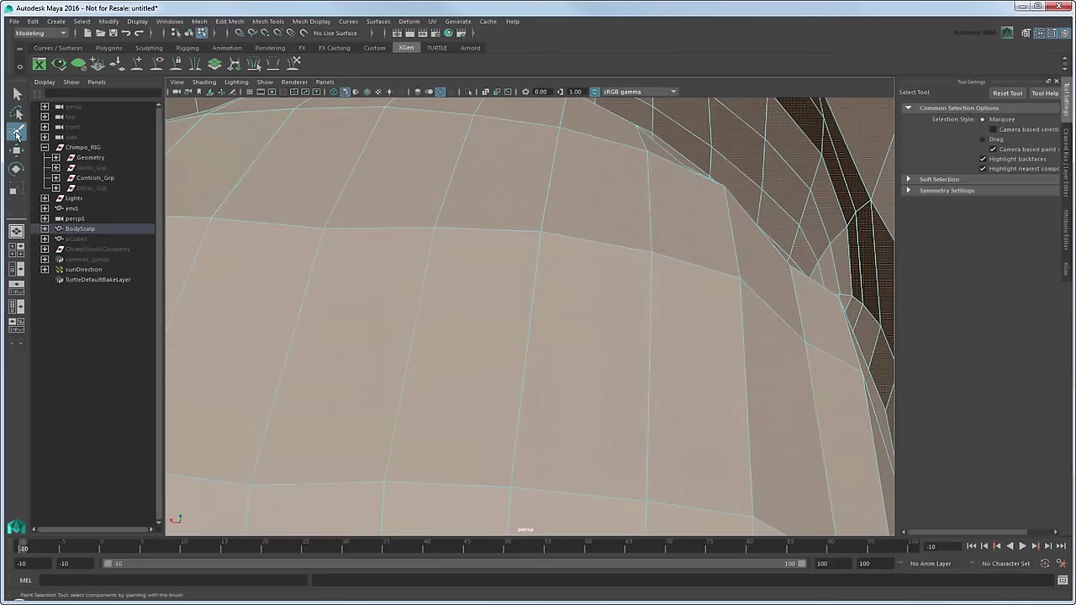
mouse_move(663, 393)
alt+mouse_down()
mouse_move(271, 509)
mouse_move(518, 356)
mouse_move(566, 199)
mouse_move(330, 330)
mouse_move(449, 264)
mouse_move(564, 398)
mouse_move(662, 423)
mouse_move(493, 445)
mouse_move(716, 428)
alt+mouse_up()
alt+right_drag(715, 428, 711, 437)
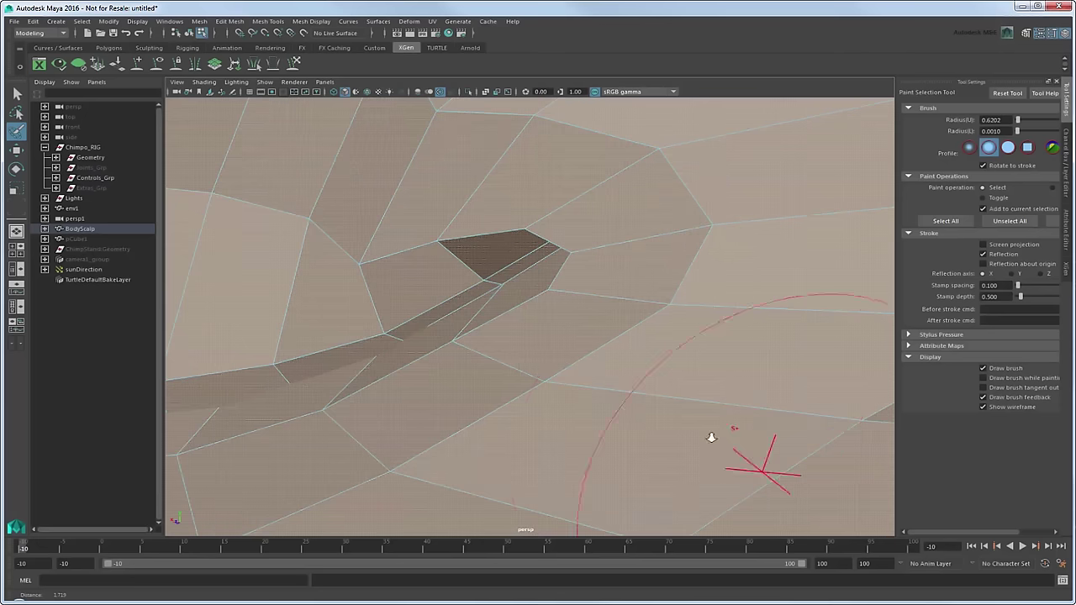
mouse_move(780, 232)
mouse_down()
mouse_move(370, 252)
mouse_move(420, 353)
mouse_move(353, 437)
mouse_up()
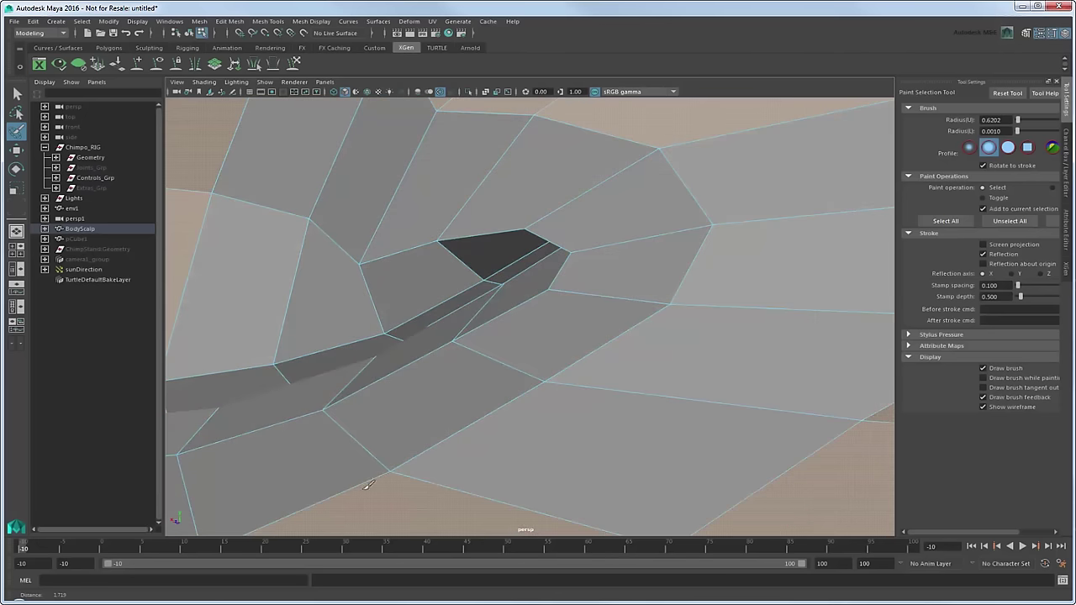
mouse_move(353, 437)
alt+right_down()
mouse_move(863, 243)
mouse_move(264, 236)
alt+right_up()
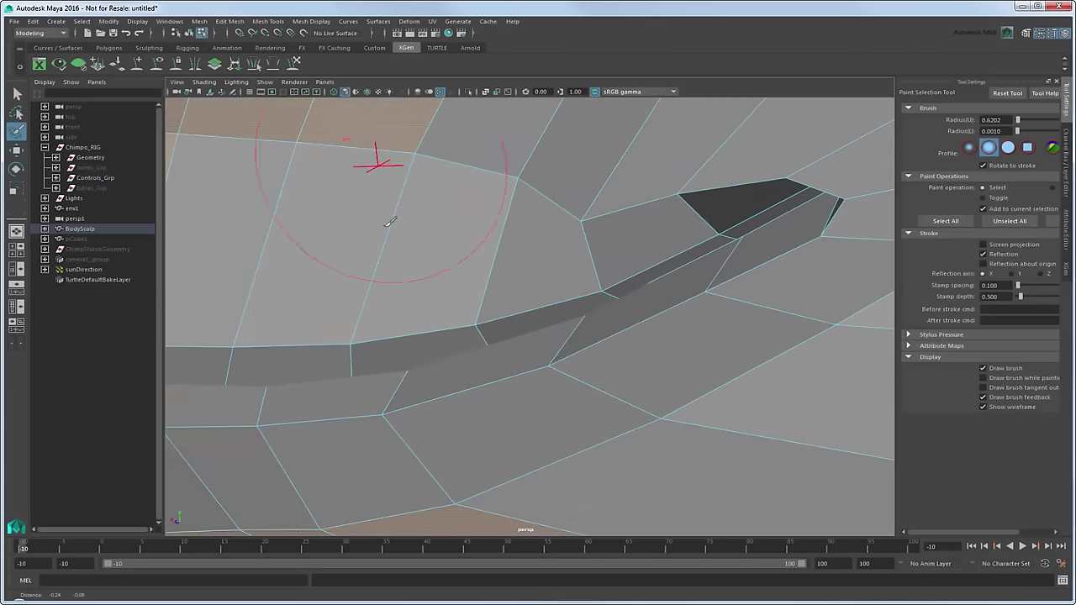
mouse_move(389, 221)
alt+mouse_down()
mouse_move(348, 289)
mouse_move(630, 168)
mouse_move(257, 457)
alt+mouse_up()
mouse_move(257, 456)
alt+right_down()
mouse_move(754, 441)
mouse_move(588, 404)
alt+right_up()
drag(589, 404, 311, 373)
mouse_move(312, 373)
alt+right_down()
mouse_move(240, 348)
mouse_move(167, 269)
mouse_move(216, 300)
alt+right_up()
Step: Check the remaining mesh surface up close and return to the Select Tool
mouse_move(216, 301)
alt+mouse_down()
mouse_move(745, 283)
mouse_move(409, 196)
alt+mouse_up()
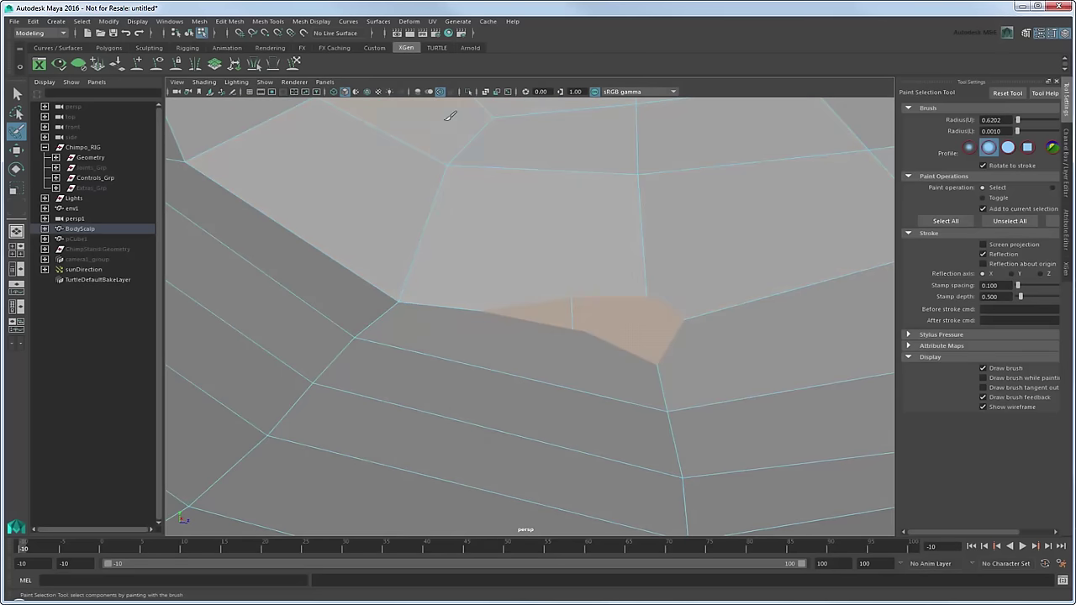
mouse_move(449, 116)
alt+mouse_down()
mouse_move(723, 199)
mouse_move(608, 312)
alt+mouse_up()
alt+middle_drag(607, 312, 487, 274)
mouse_move(488, 274)
alt+right_down()
mouse_move(576, 253)
mouse_move(524, 526)
mouse_move(608, 305)
alt+right_up()
alt+drag(607, 305, 785, 355)
mouse_move(786, 355)
alt+right_down()
mouse_move(614, 300)
mouse_move(300, 233)
alt+right_up()
key(q)
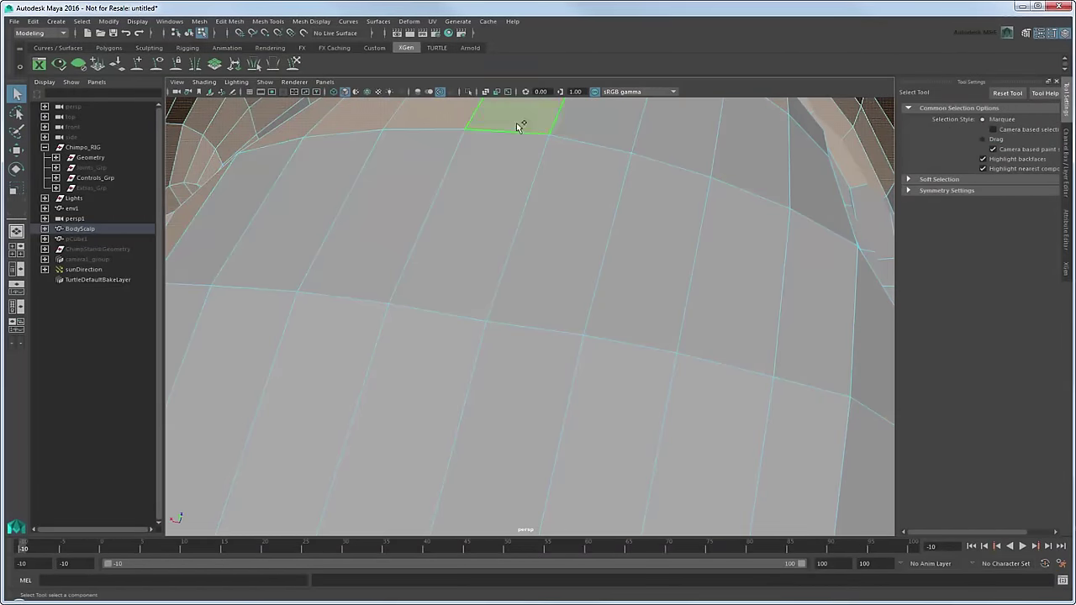
mouse_move(519, 126)
alt+mouse_down()
mouse_move(497, 247)
mouse_move(324, 493)
mouse_move(412, 336)
alt+mouse_up()
mouse_move(413, 336)
alt+right_down()
mouse_move(639, 360)
mouse_move(591, 277)
alt+right_up()
mouse_move(591, 276)
alt+mouse_down()
mouse_move(456, 389)
mouse_move(389, 331)
mouse_move(422, 293)
mouse_move(617, 297)
mouse_move(511, 298)
mouse_move(529, 177)
mouse_move(454, 268)
mouse_move(533, 183)
mouse_move(403, 207)
mouse_move(404, 298)
mouse_move(789, 333)
alt+mouse_up()
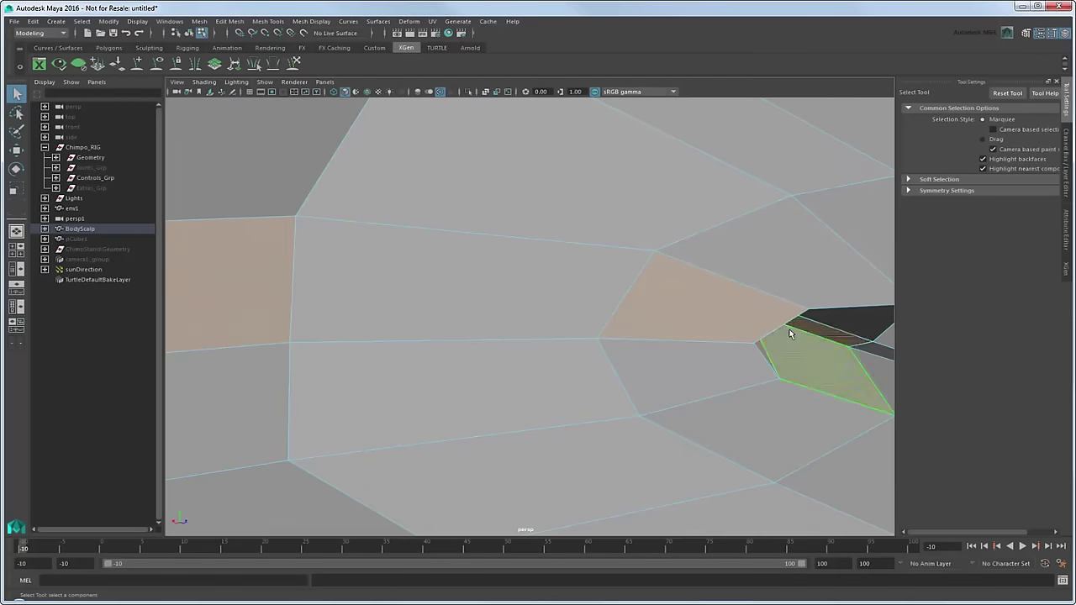
scroll(309, 306, up, 3)
mouse_move(310, 312)
alt+mouse_down()
mouse_move(756, 300)
mouse_move(452, 290)
mouse_move(344, 271)
alt+mouse_up()
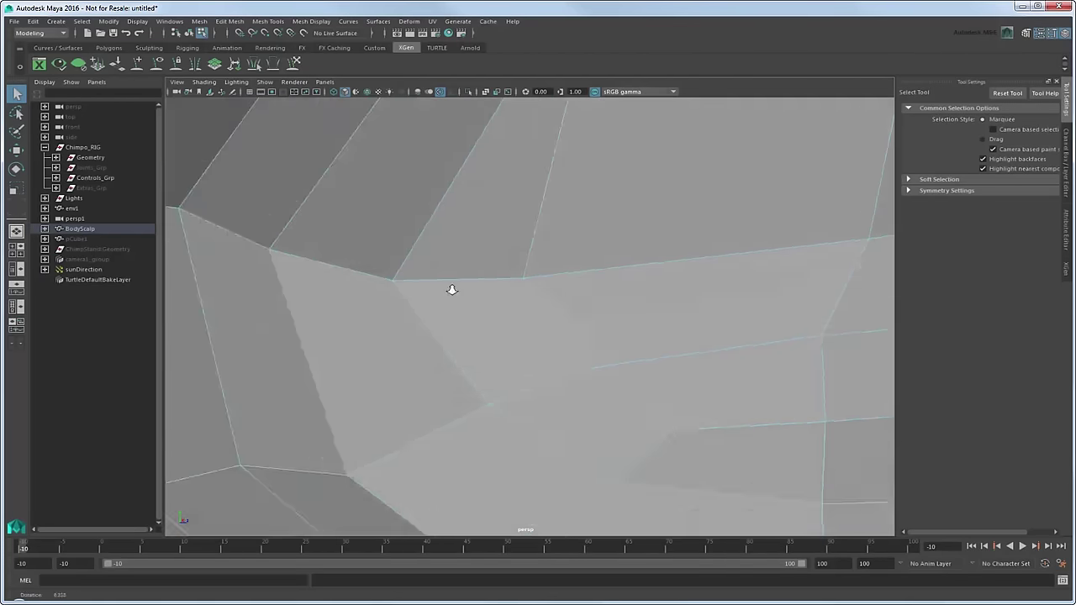
scroll(336, 319, down, 3)
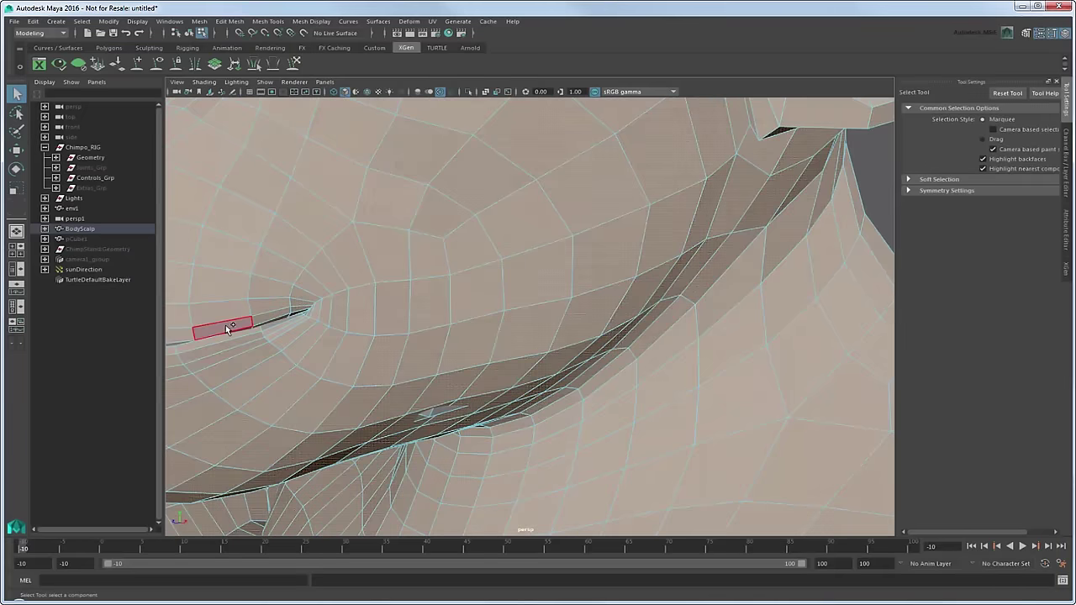
alt+drag(227, 330, 454, 280)
alt+drag(351, 305, 504, 300)
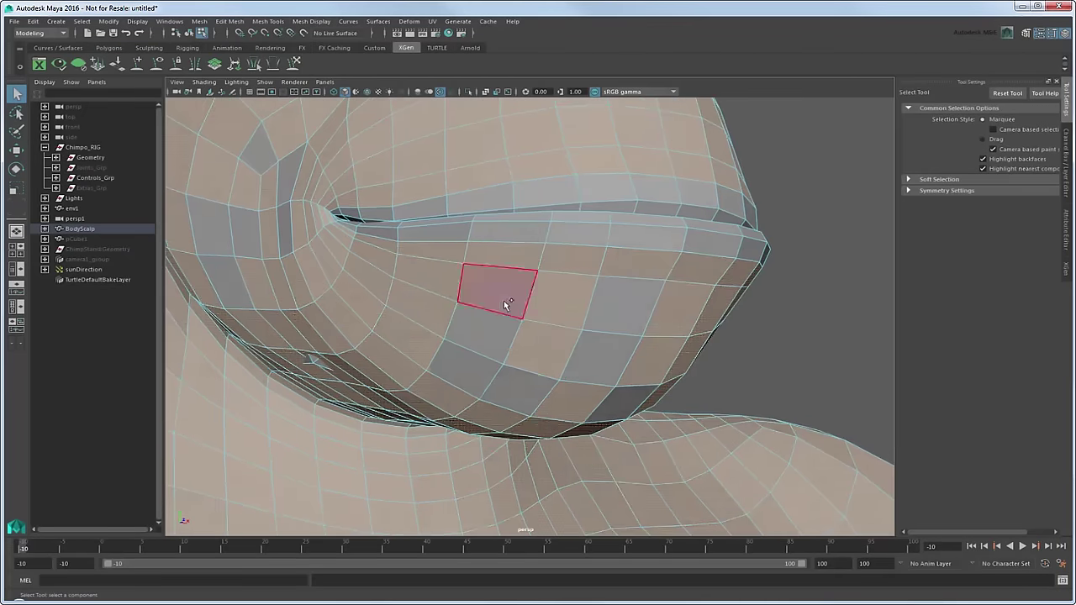
alt+drag(310, 177, 440, 222)
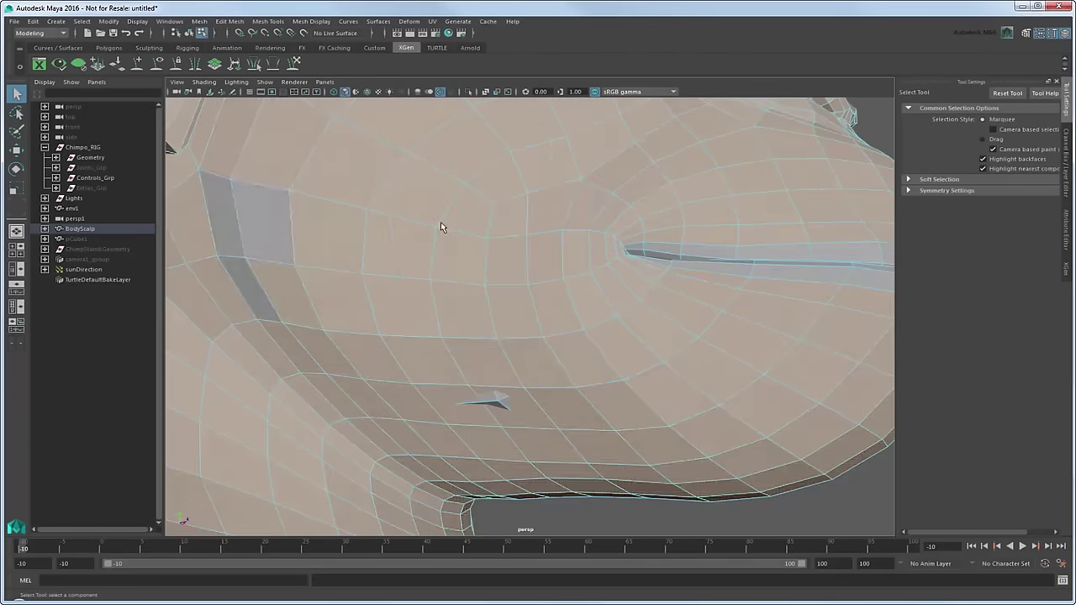
scroll(440, 222, down, 3)
mouse_move(487, 175)
alt+mouse_down()
mouse_move(457, 196)
mouse_move(566, 283)
mouse_move(725, 277)
mouse_move(683, 371)
mouse_move(667, 288)
alt+mouse_up()
scroll(679, 204, down, 5)
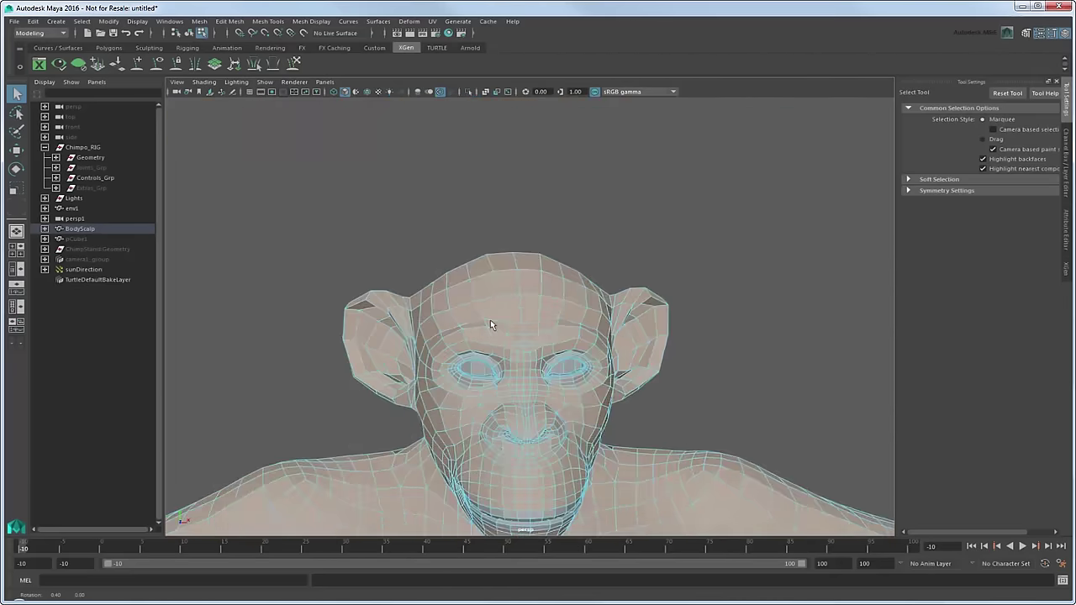
mouse_move(679, 203)
alt+mouse_down()
mouse_move(471, 266)
mouse_move(543, 294)
mouse_move(636, 278)
mouse_move(368, 329)
alt+mouse_up()
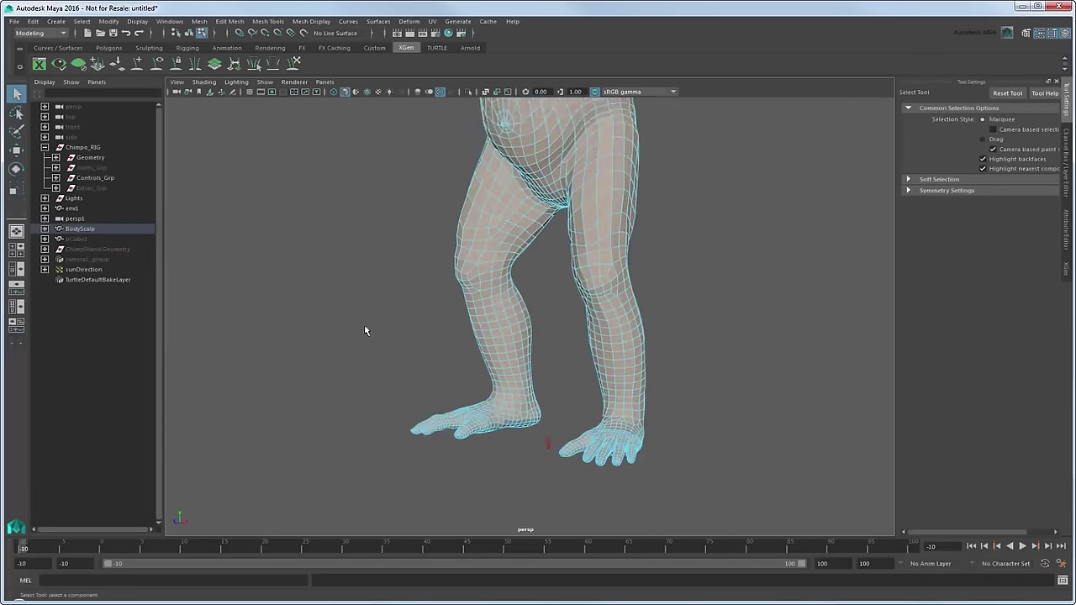
alt+right_drag(368, 329, 579, 320)
mouse_move(579, 319)
alt+mouse_down()
mouse_move(490, 302)
mouse_move(401, 496)
mouse_move(535, 458)
alt+mouse_up()
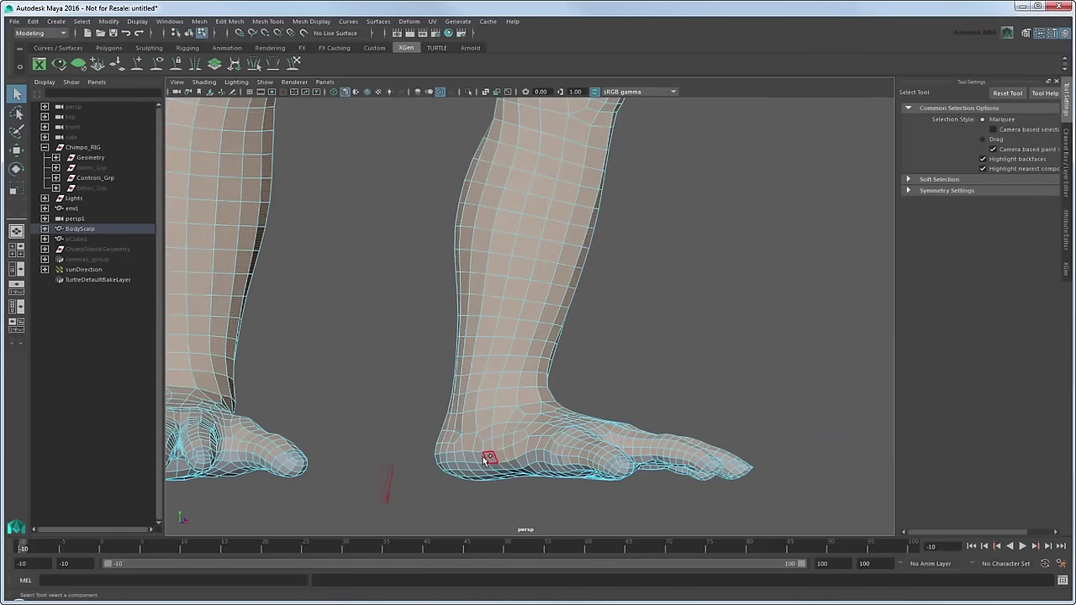
alt+drag(459, 458, 522, 454)
mouse_move(454, 446)
alt+mouse_down()
mouse_move(647, 452)
mouse_move(380, 445)
mouse_move(445, 421)
mouse_move(379, 437)
mouse_move(392, 498)
mouse_move(508, 460)
alt+mouse_up()
drag(508, 461, 541, 488)
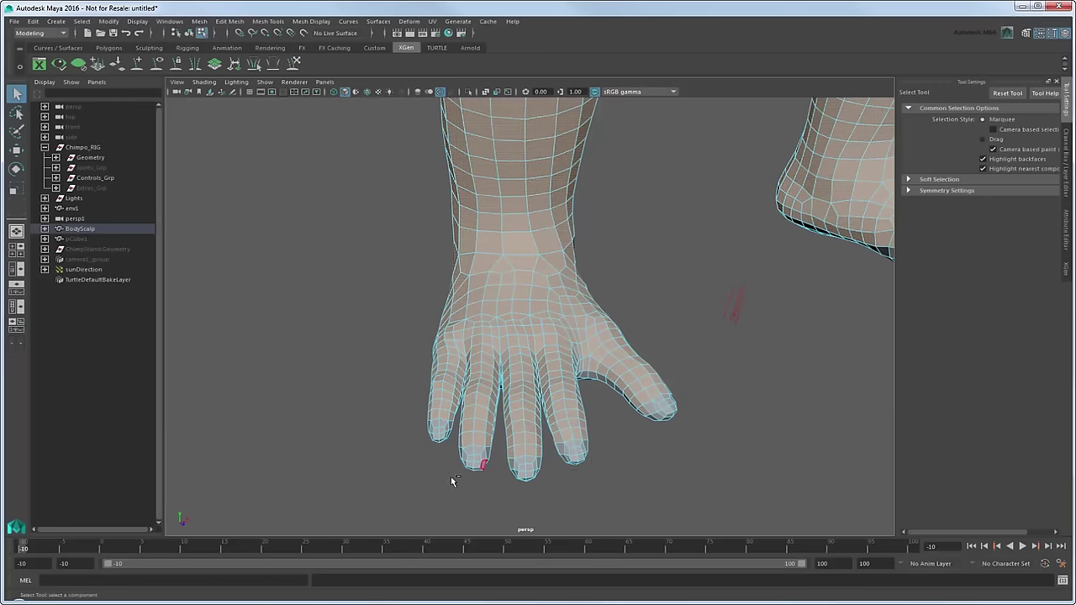
alt+drag(498, 406, 275, 344)
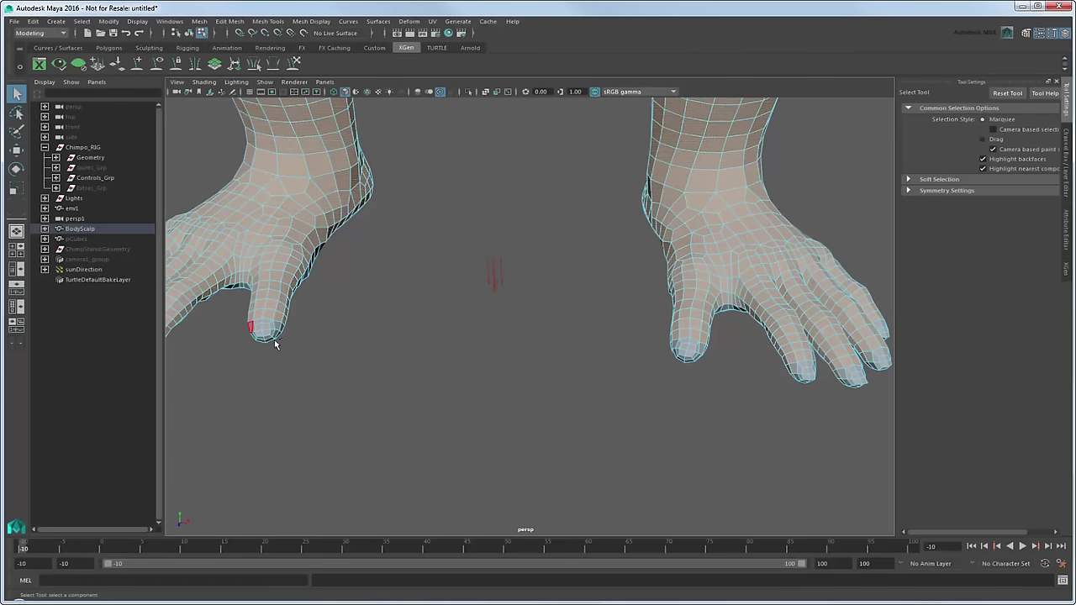
alt+drag(799, 401, 602, 426)
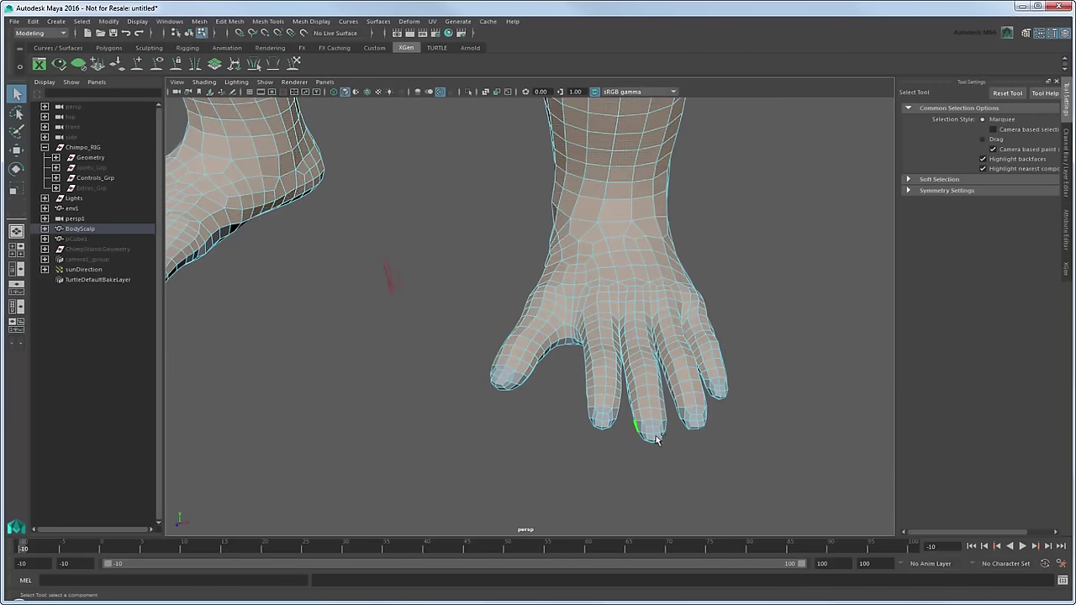
mouse_move(712, 393)
alt+right_down()
mouse_move(704, 416)
mouse_move(516, 361)
alt+right_up()
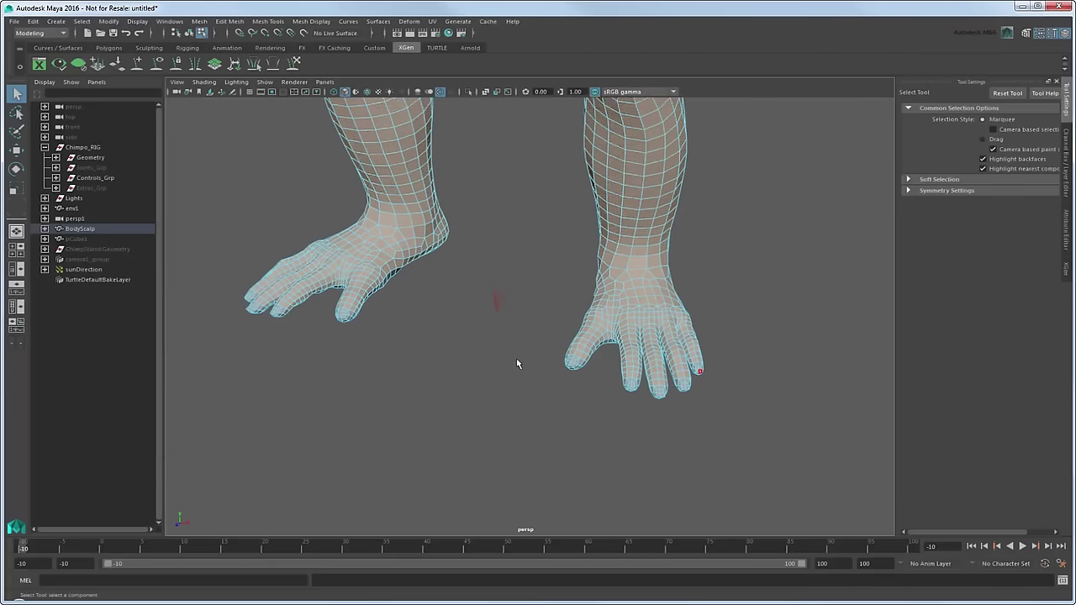
Step: Store the selected faces in a Quick Select Set named FaceSet and show the XGen tab
click(58, 22)
mouse_move(118, 227)
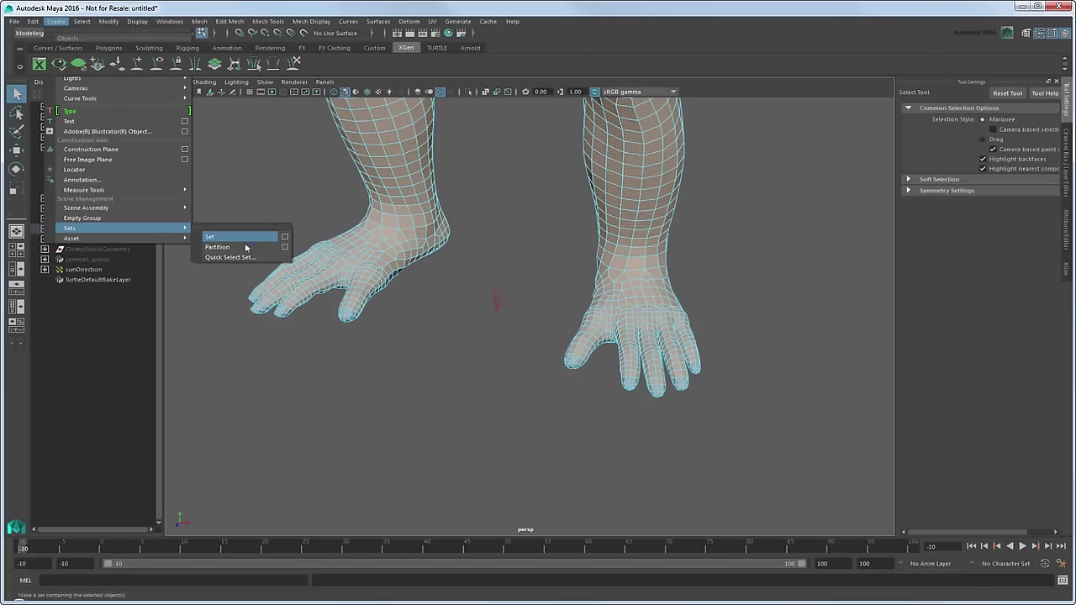
click(249, 257)
text(FaceSet)
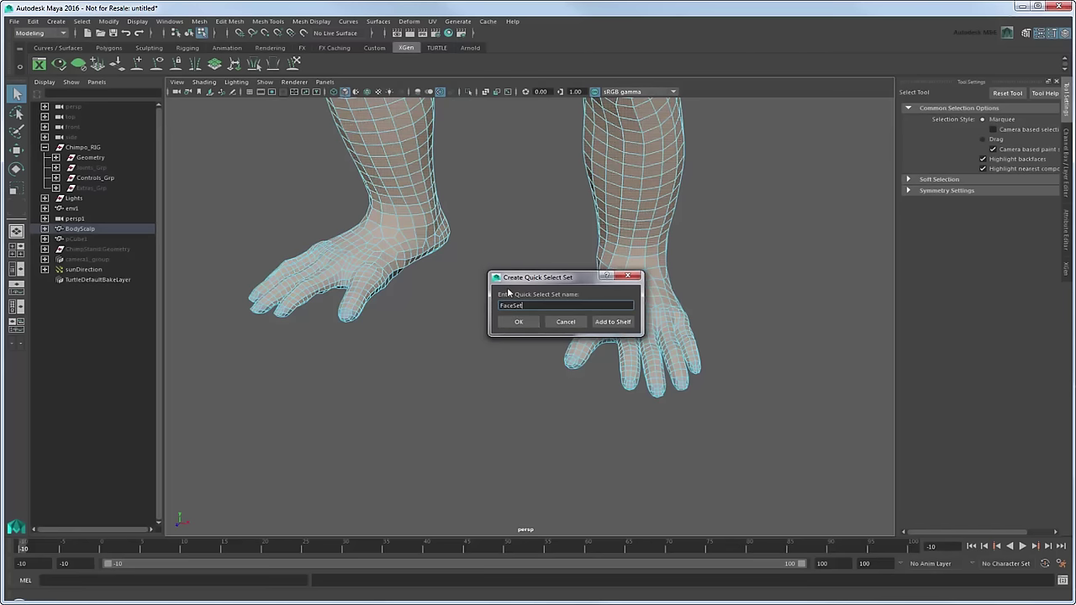
key(Return)
alt+drag(506, 287, 372, 300)
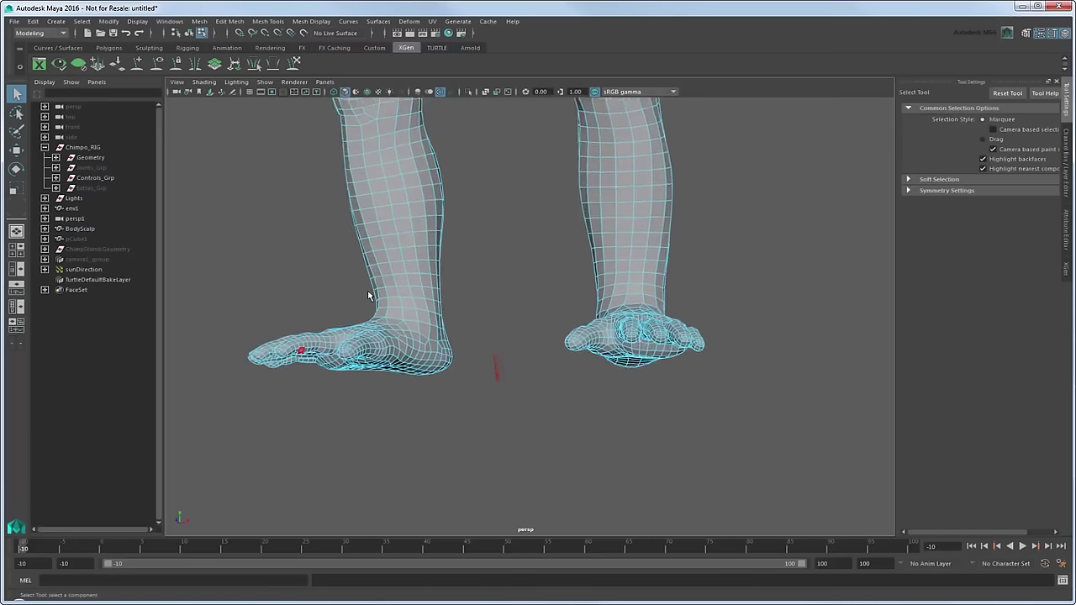
click(89, 291)
mouse_move(454, 300)
alt+mouse_down()
mouse_move(434, 296)
mouse_move(427, 392)
mouse_move(345, 281)
mouse_move(334, 399)
mouse_move(503, 319)
alt+mouse_up()
Step: Create groomable-splines description ChimpFur1 in a new Cheetah collection from the XGen panel
click(1067, 269)
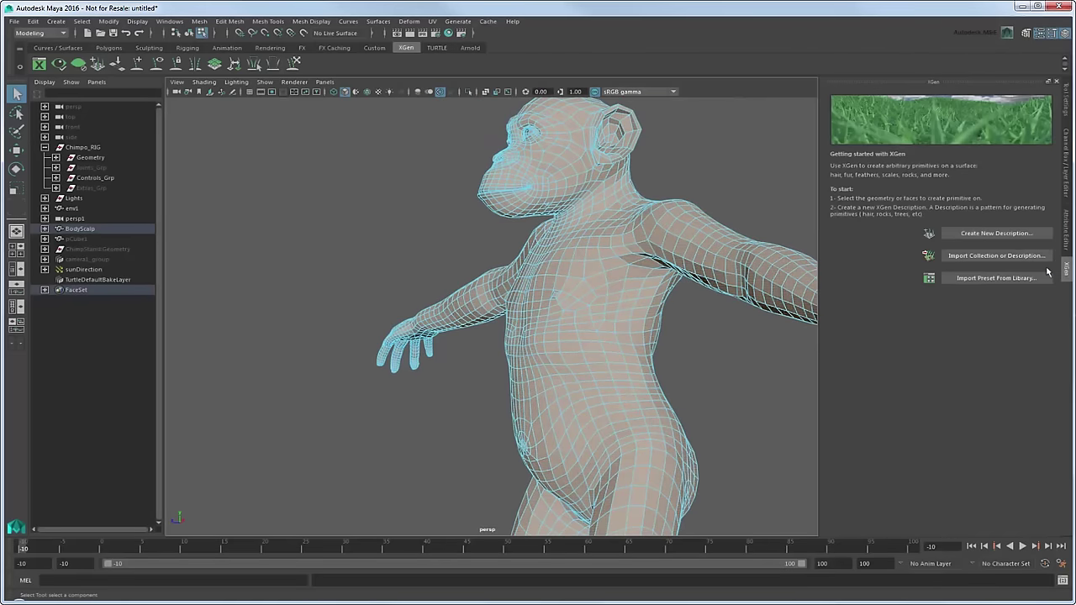
mouse_move(544, 257)
alt+mouse_down()
mouse_move(432, 305)
mouse_move(477, 283)
alt+mouse_up()
scroll(547, 378, up, 2)
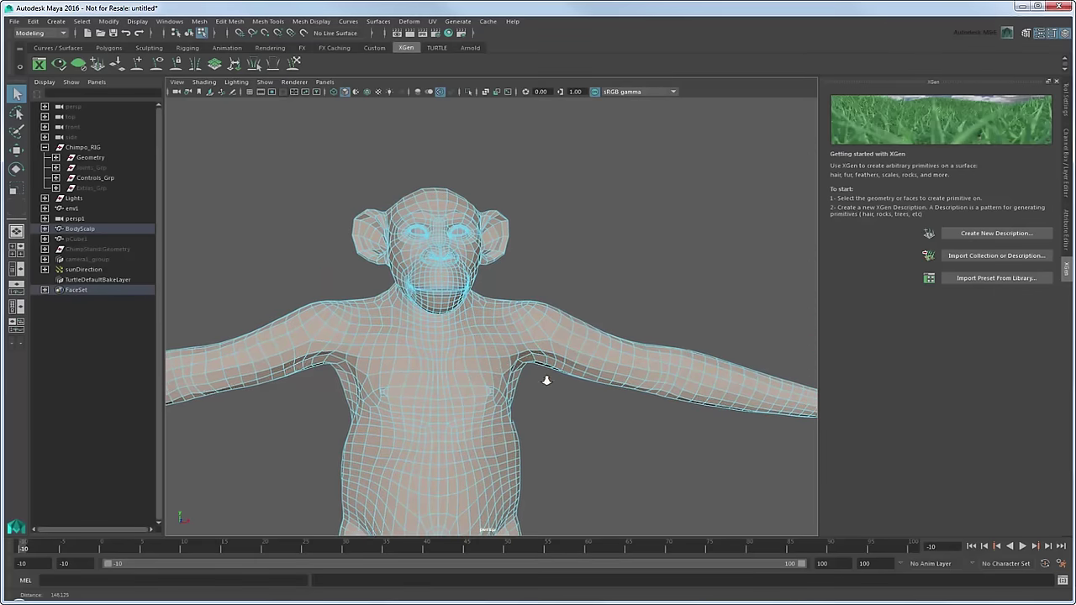
scroll(493, 328, up, 5)
mouse_move(493, 329)
alt+mouse_down()
mouse_move(437, 328)
mouse_move(523, 323)
alt+mouse_up()
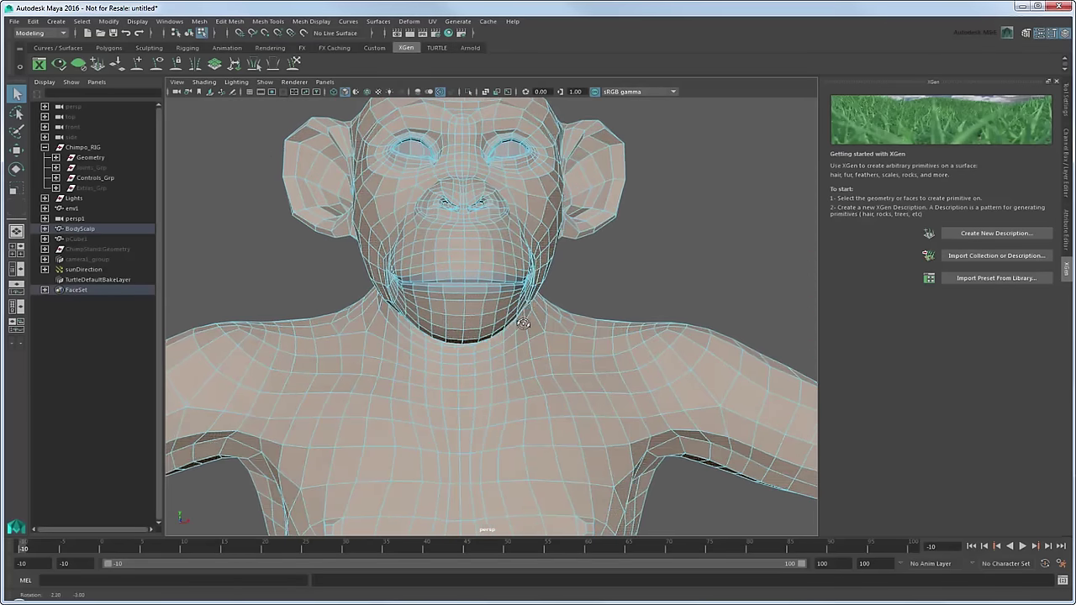
click(992, 233)
text(ChimpFur)
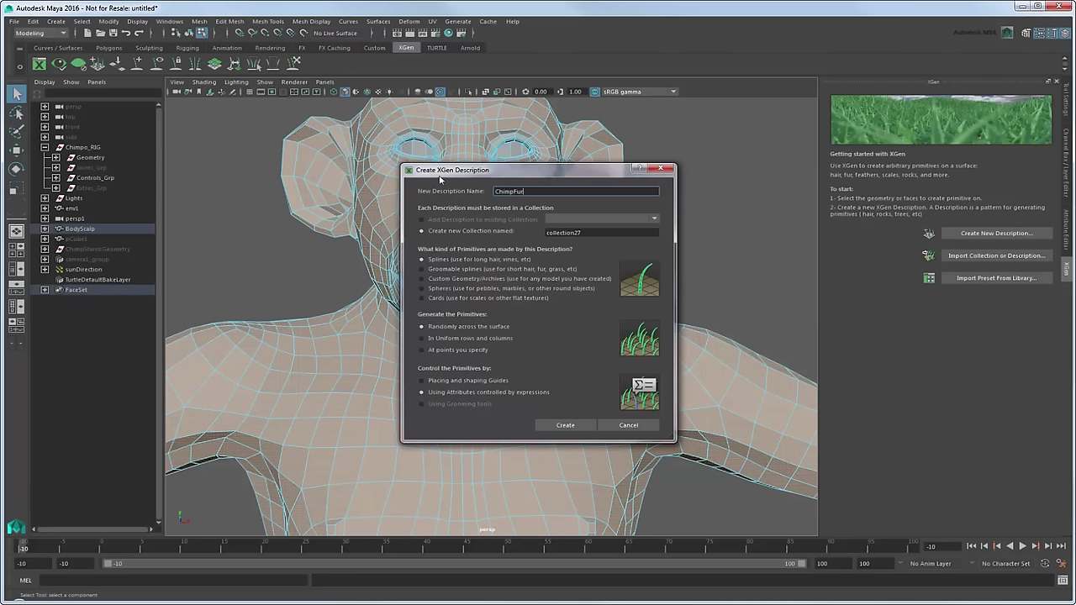
key(Tab)
text(Cheetah)
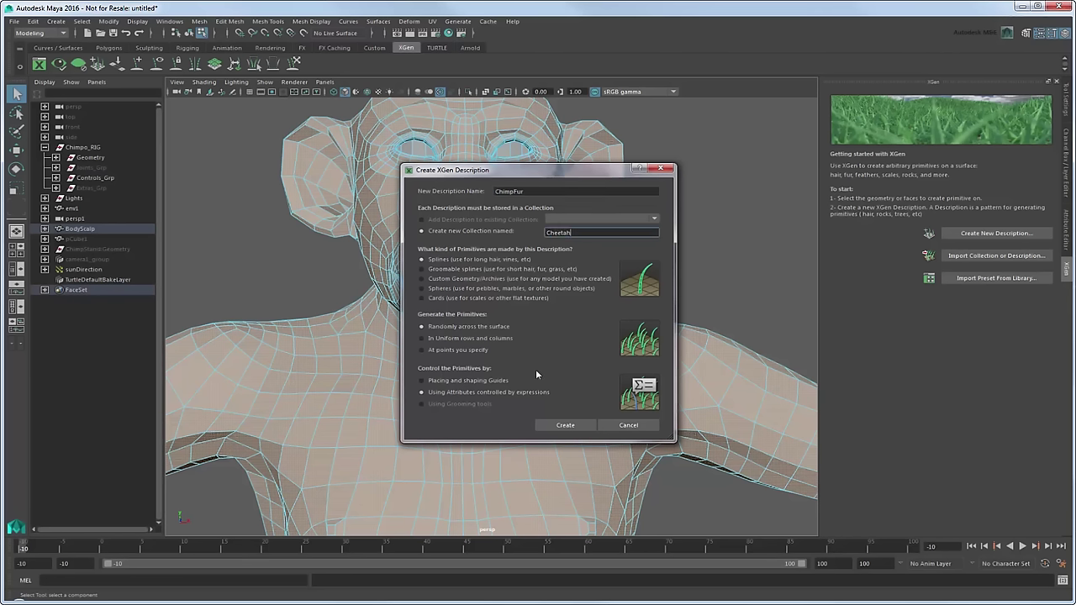
click(437, 271)
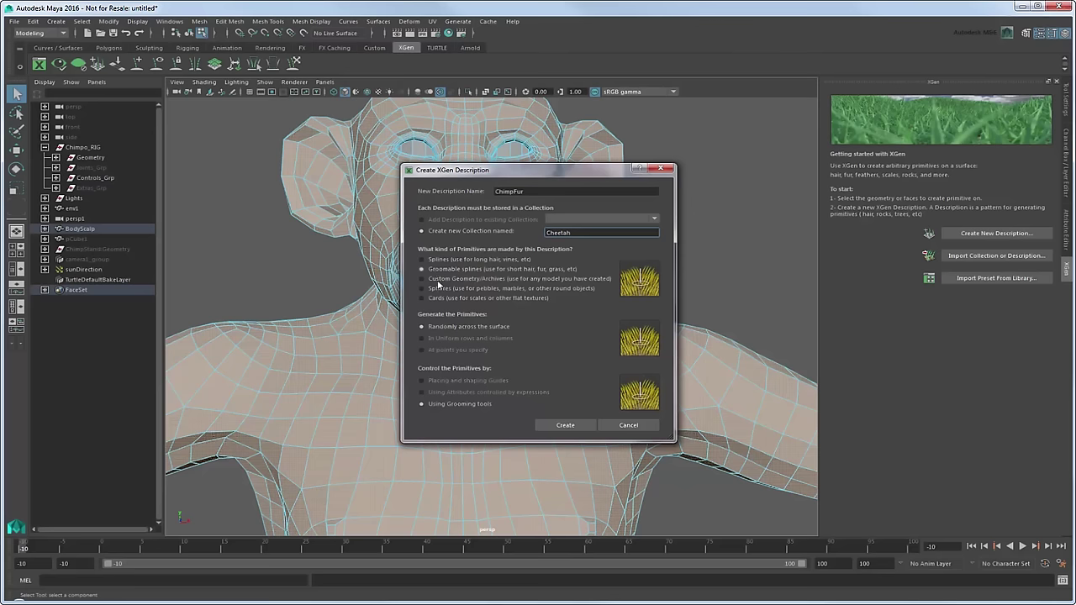
click(578, 423)
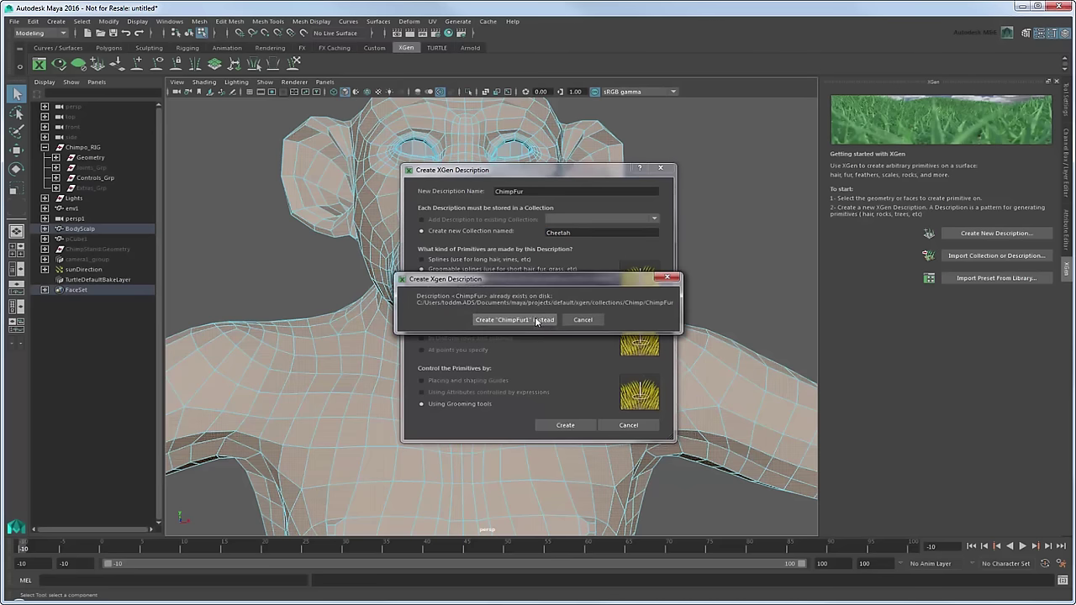
click(538, 322)
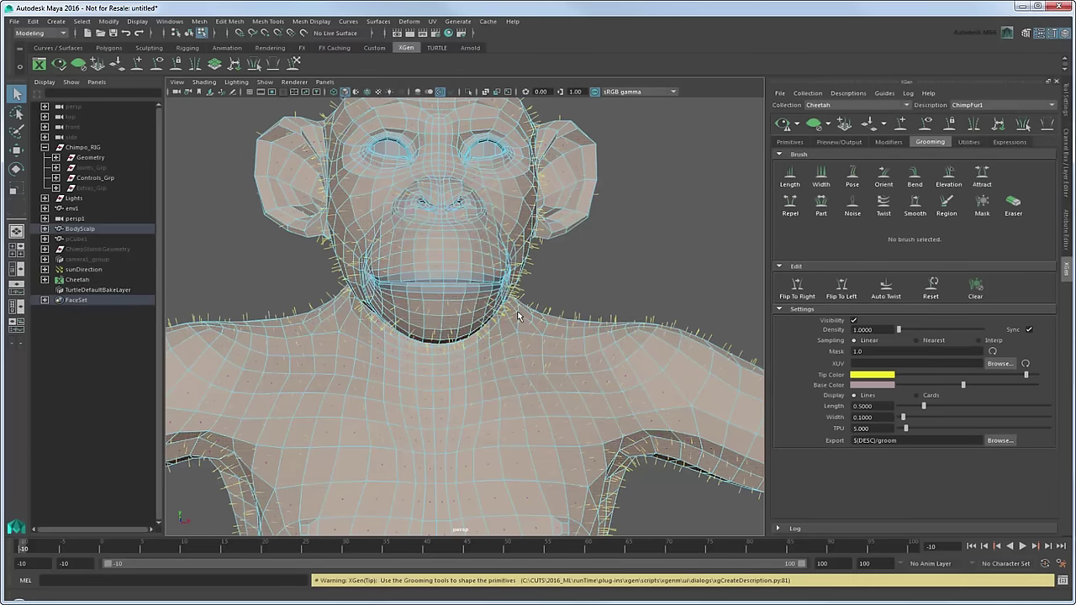
Step: Set ChimpFur1 to Interp sampling, density 60, Cards display, width 0.03, TPU 30, length 1.3834
alt+drag(517, 316, 573, 335)
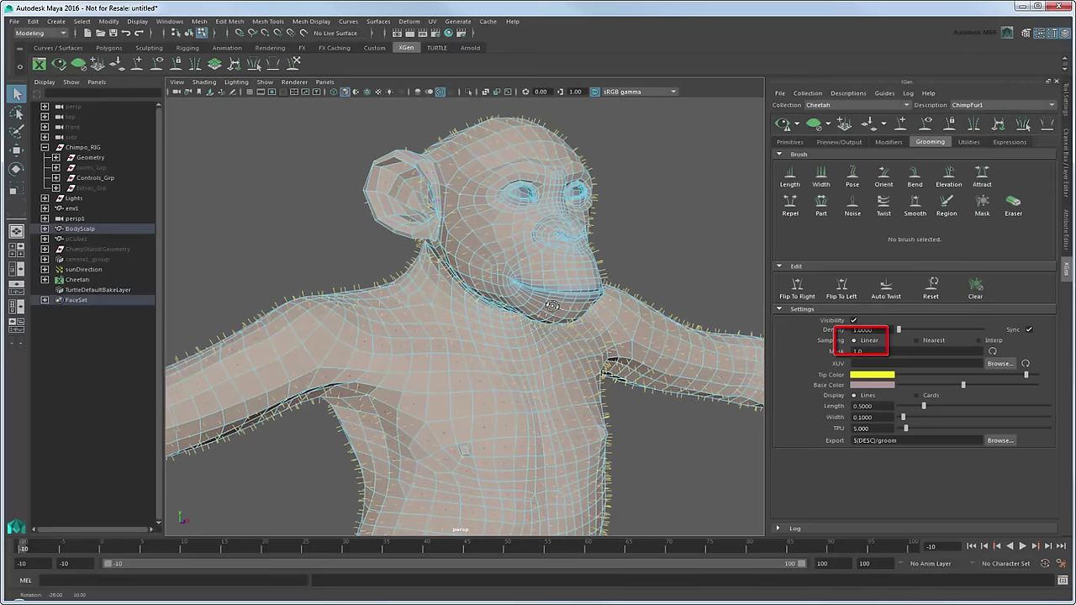
alt+right_drag(573, 335, 556, 284)
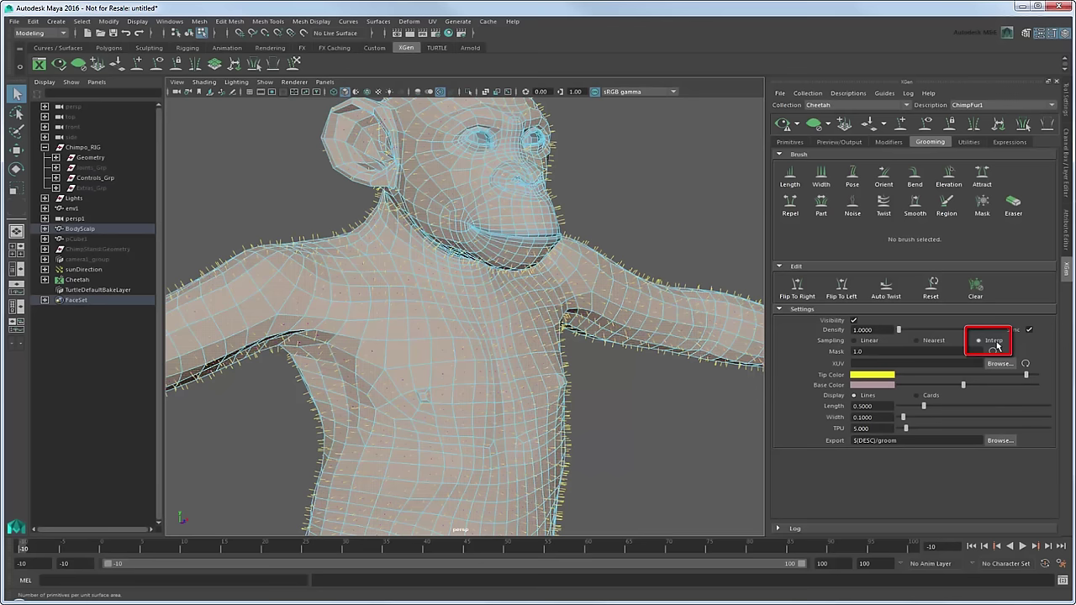
click(897, 332)
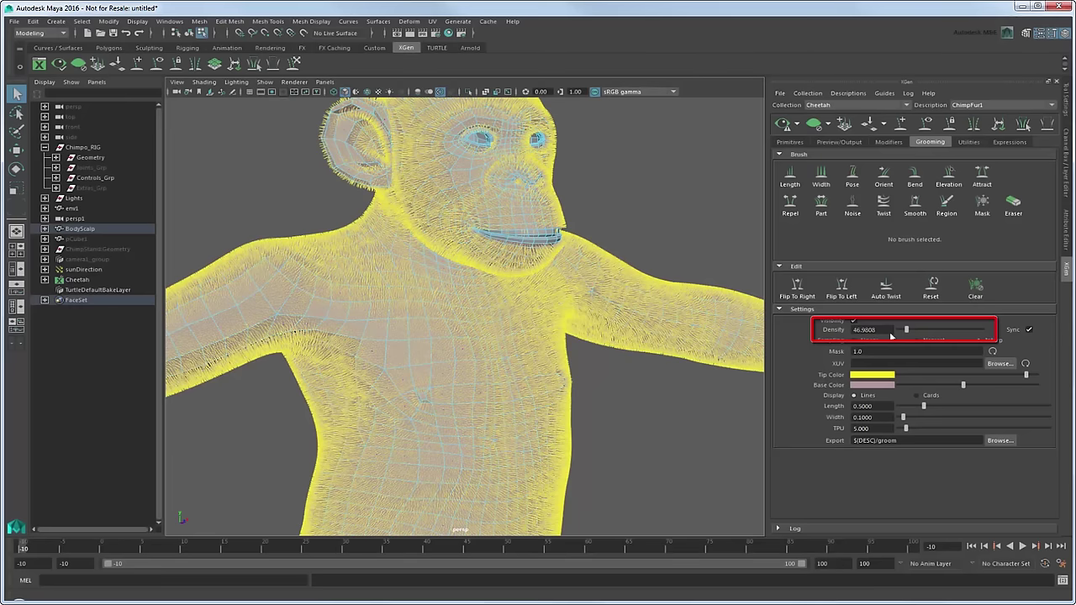
click(919, 400)
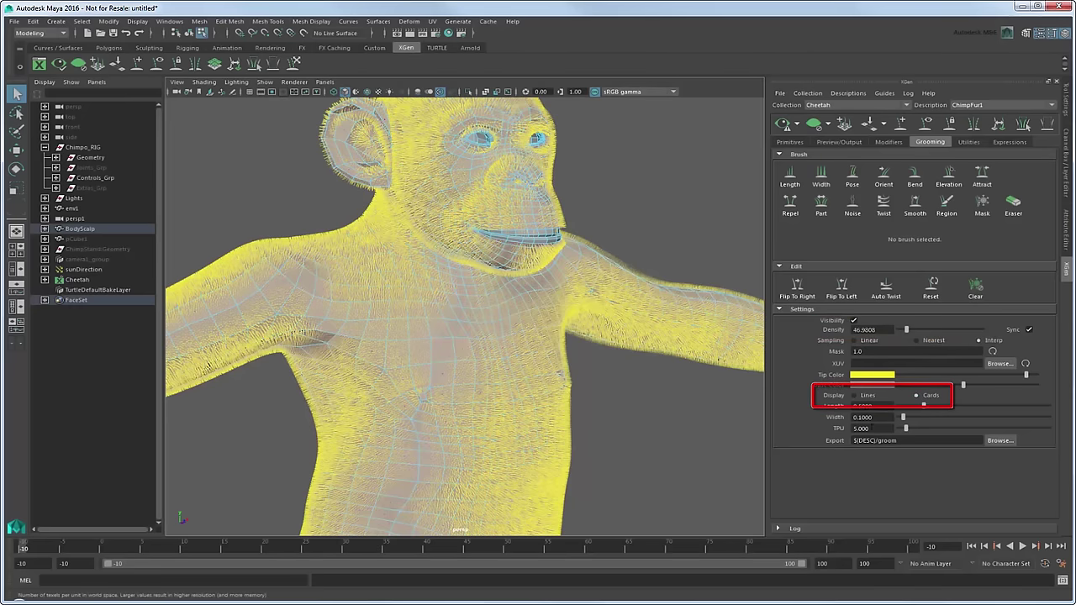
drag(861, 417, 858, 417)
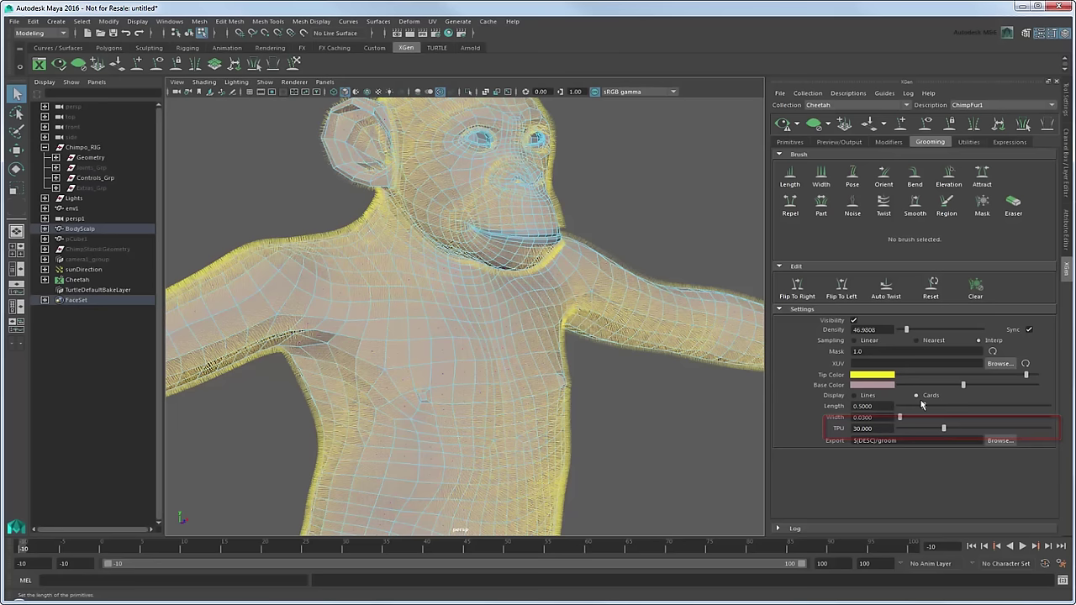
drag(938, 408, 963, 408)
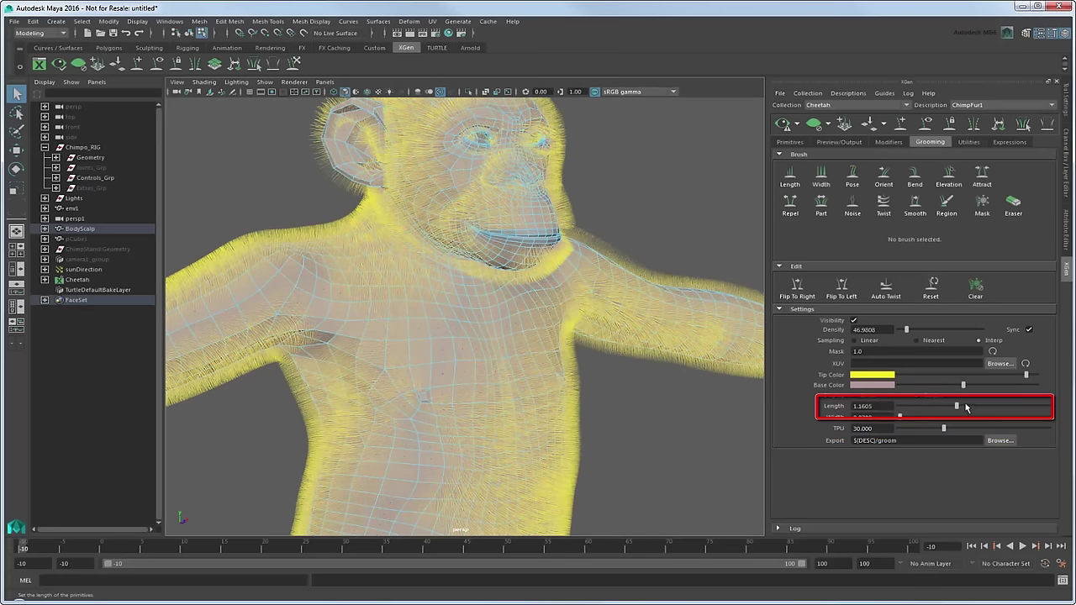
Step: Select the perspective camera and orbit around the furred chimp
alt+drag(504, 336, 363, 297)
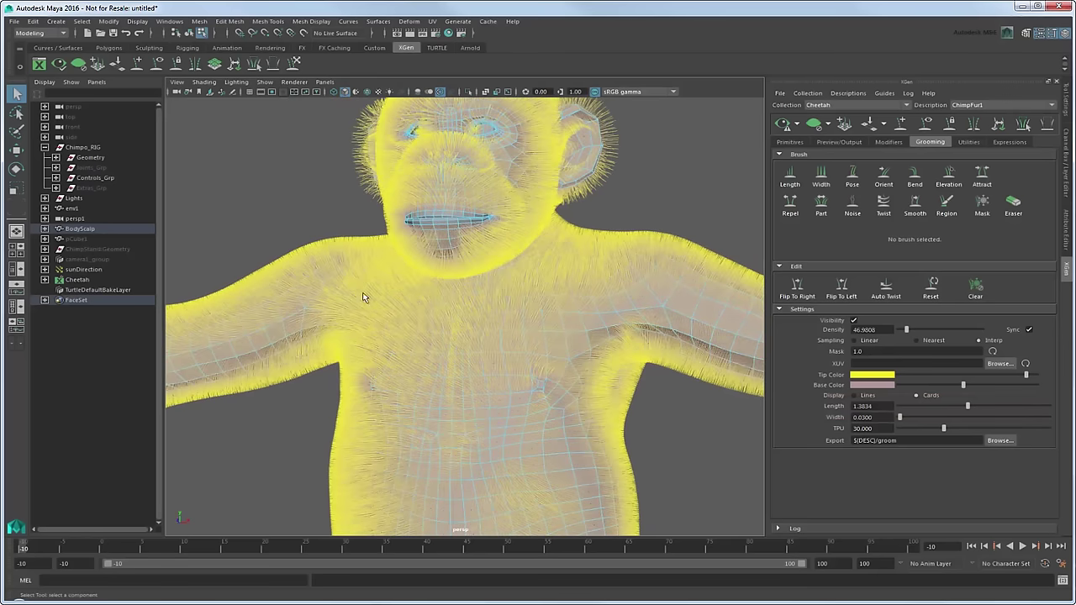
click(70, 110)
mouse_move(372, 221)
alt+mouse_down()
mouse_move(745, 348)
mouse_move(407, 234)
mouse_move(613, 245)
alt+mouse_up()
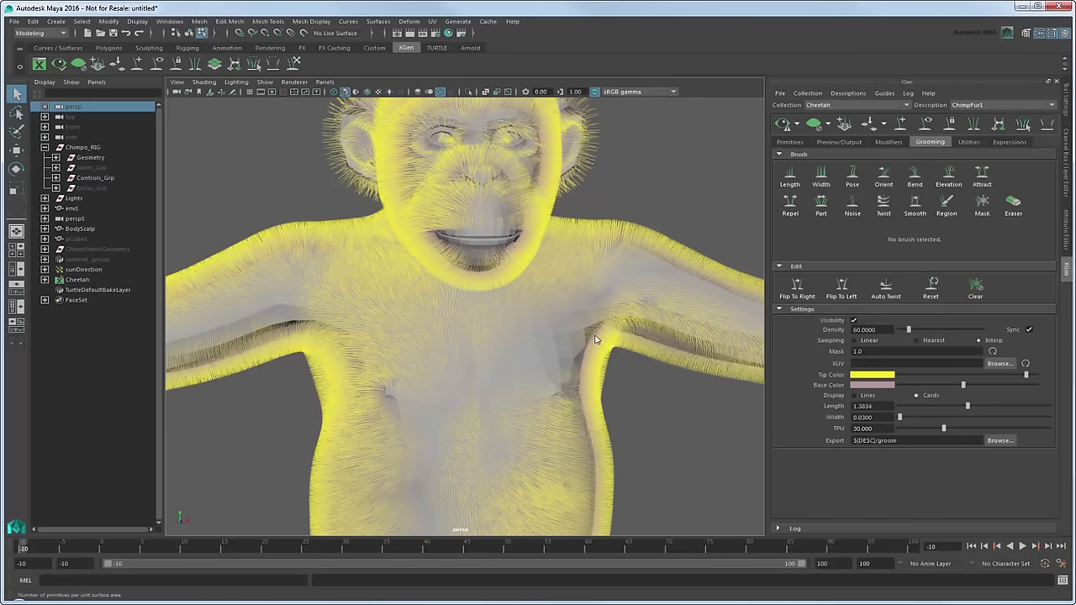
mouse_move(595, 340)
alt+mouse_down()
mouse_move(512, 315)
mouse_move(472, 322)
mouse_move(581, 312)
mouse_move(677, 409)
alt+mouse_up()
scroll(629, 358, up, 5)
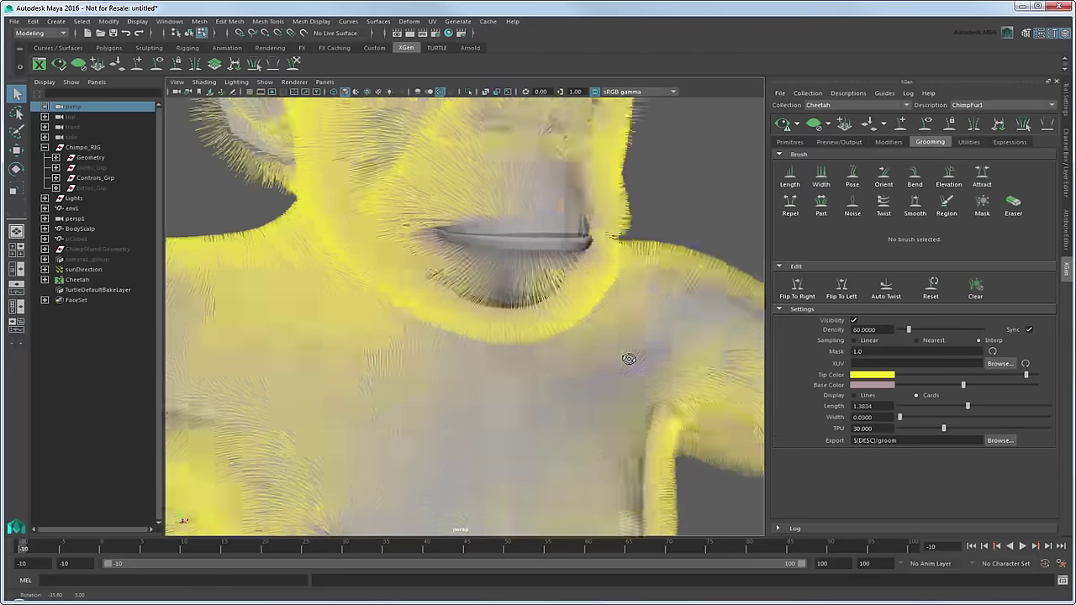
alt+drag(636, 356, 648, 403)
scroll(547, 373, up, 3)
scroll(533, 362, up, 2)
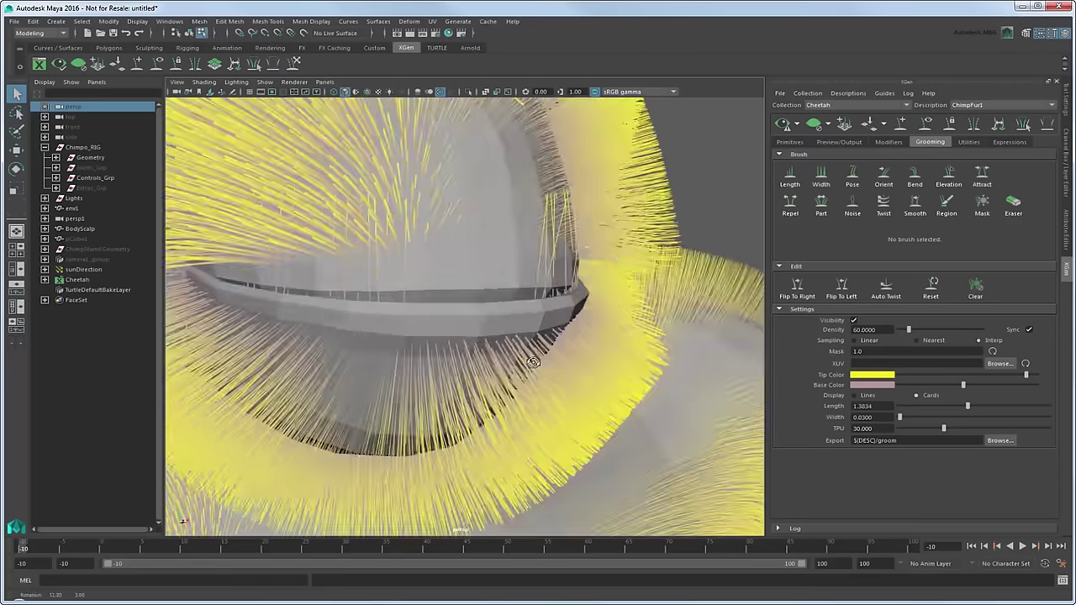
mouse_move(532, 362)
alt+mouse_down()
mouse_move(524, 328)
mouse_move(548, 353)
mouse_move(607, 361)
mouse_move(707, 299)
alt+mouse_up()
scroll(598, 367, up, 3)
scroll(603, 363, up, 2)
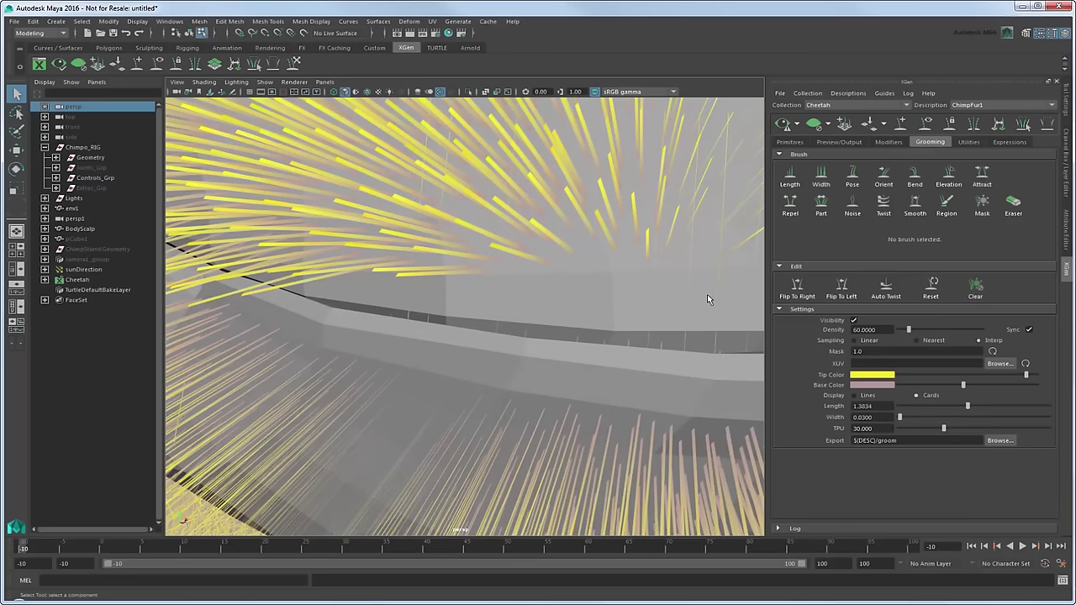
Step: Turn off the fur Visibility, select FaceSet in the Outliner, and pick a lip face
click(854, 320)
click(105, 301)
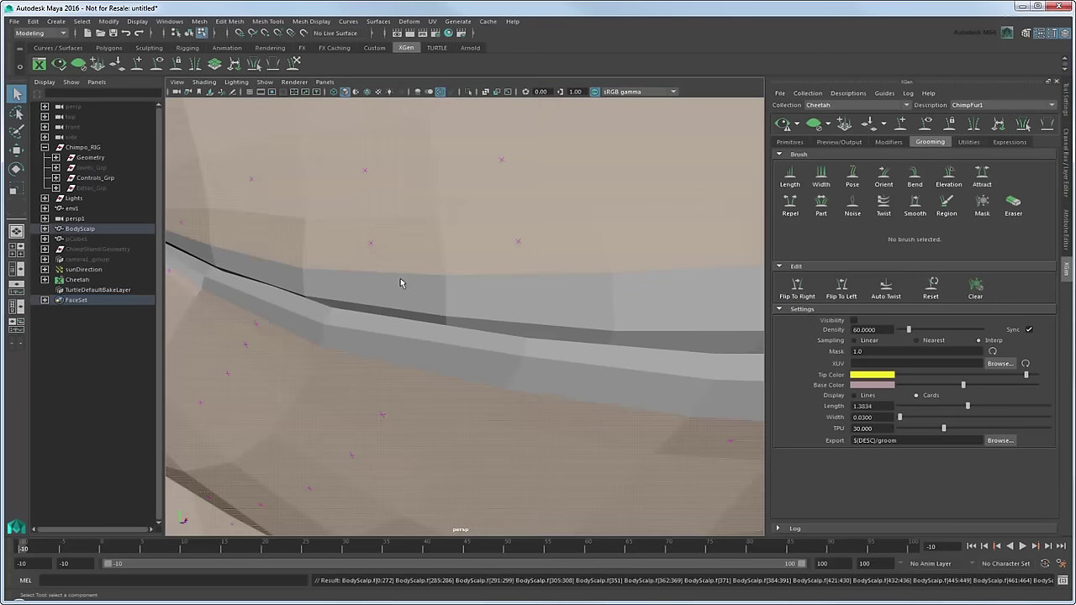
mouse_move(430, 273)
alt+mouse_down()
mouse_move(754, 366)
mouse_move(520, 312)
mouse_move(615, 167)
alt+mouse_up()
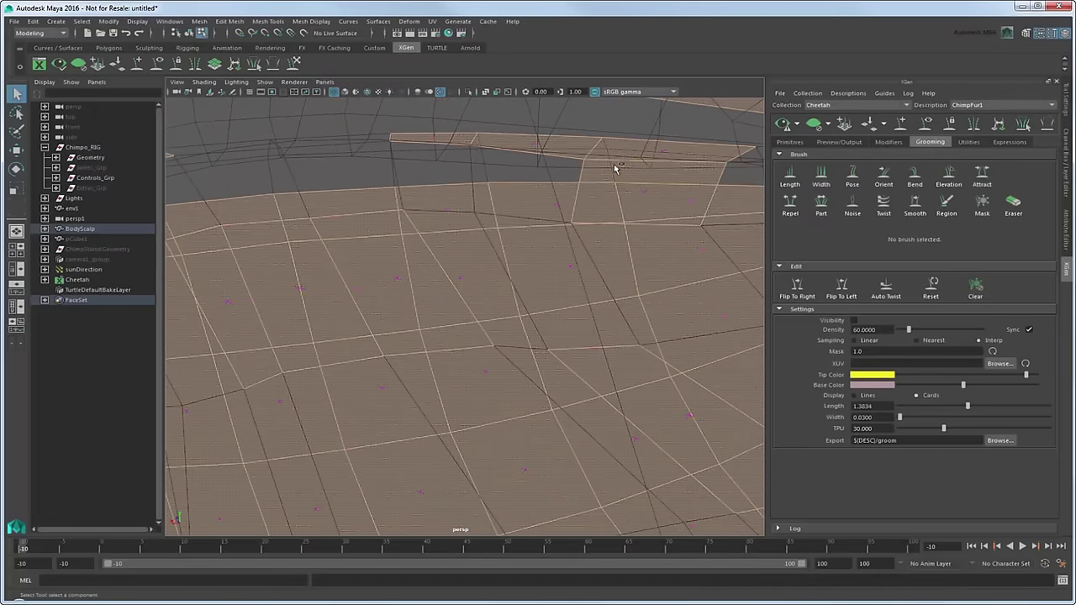
shift+right_drag(521, 189, 531, 150)
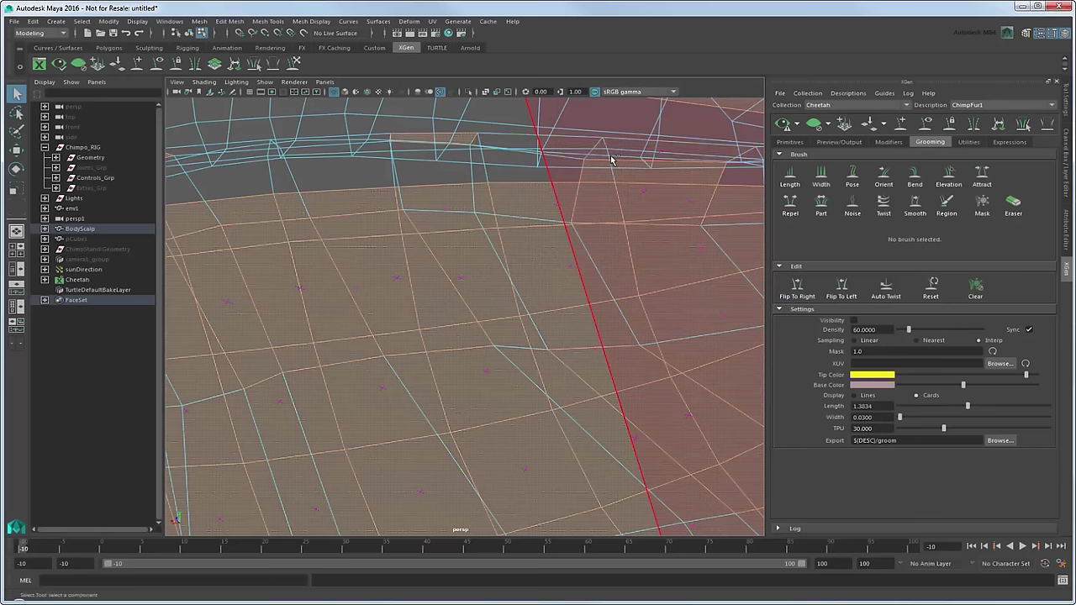
alt+drag(531, 149, 516, 255)
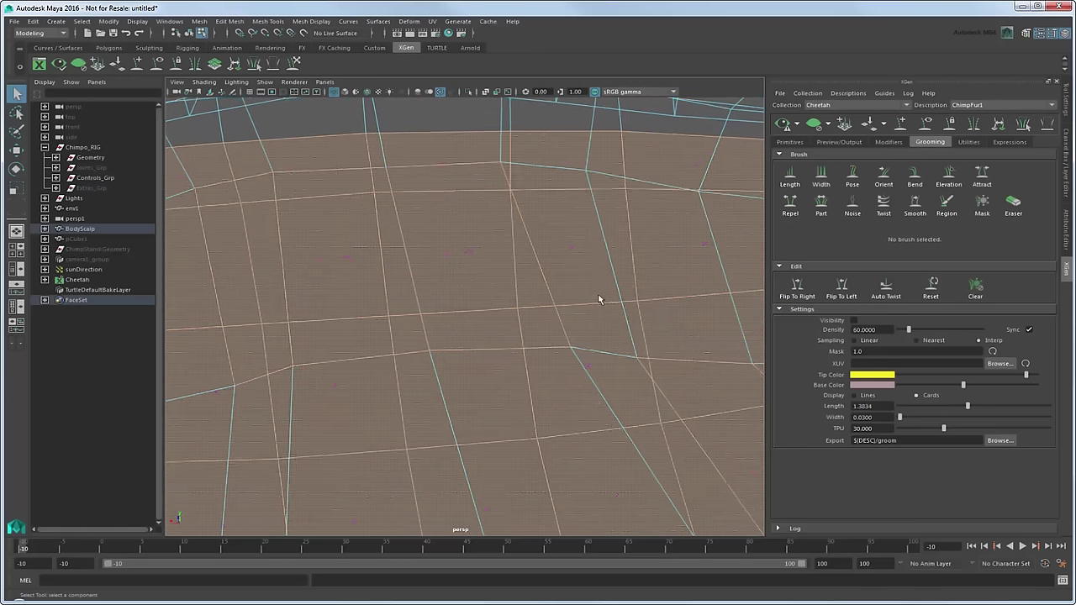
click(482, 324)
Step: Tumble the view across the mouth to inspect the band of lip faces
alt+middle_drag(482, 323, 392, 301)
alt+middle_drag(687, 401, 665, 348)
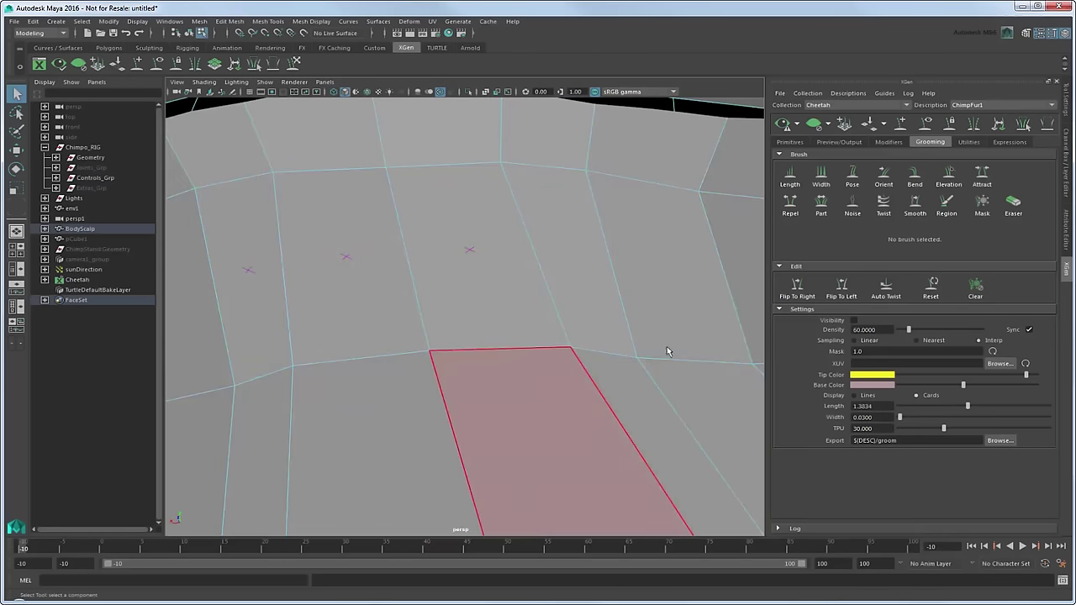
alt+right_drag(665, 348, 606, 316)
mouse_move(606, 316)
alt+middle_down()
mouse_move(398, 353)
mouse_move(661, 377)
mouse_move(662, 350)
alt+middle_up()
mouse_move(662, 349)
alt+mouse_down()
mouse_move(495, 245)
mouse_move(399, 272)
mouse_move(416, 280)
mouse_move(399, 320)
mouse_move(471, 272)
mouse_move(456, 303)
alt+mouse_up()
mouse_move(365, 264)
alt+mouse_down()
mouse_move(386, 277)
mouse_move(619, 295)
mouse_move(512, 269)
mouse_move(668, 274)
mouse_move(319, 255)
alt+mouse_up()
mouse_move(319, 255)
alt+middle_down()
mouse_move(325, 235)
mouse_move(400, 204)
alt+middle_up()
alt+right_drag(399, 204, 308, 158)
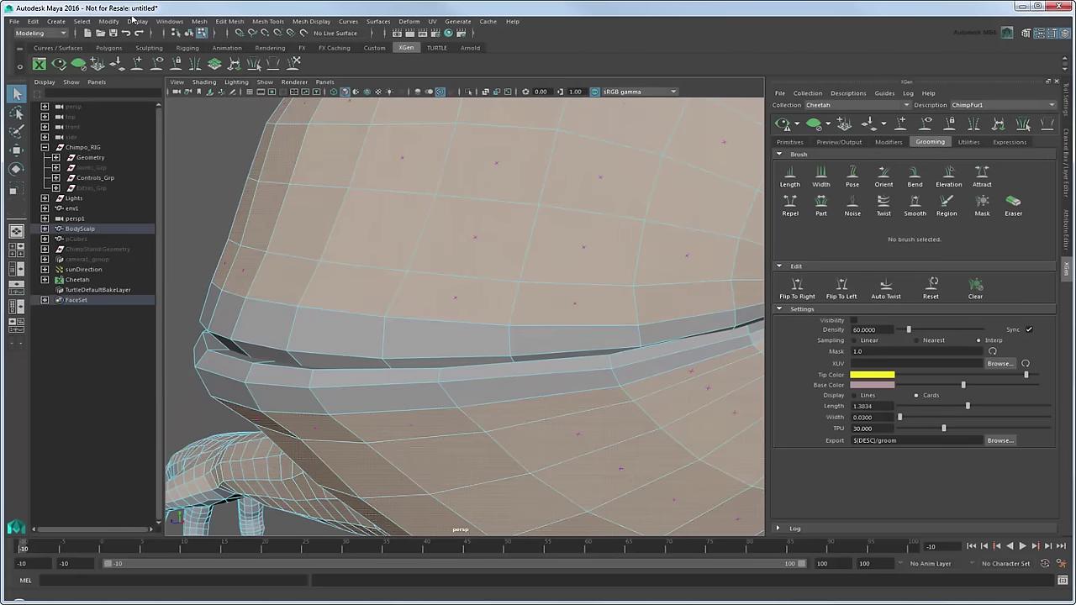
Step: Save the selected upper-lip face as quick select set FaceSet2 and select it in the Outliner
click(55, 21)
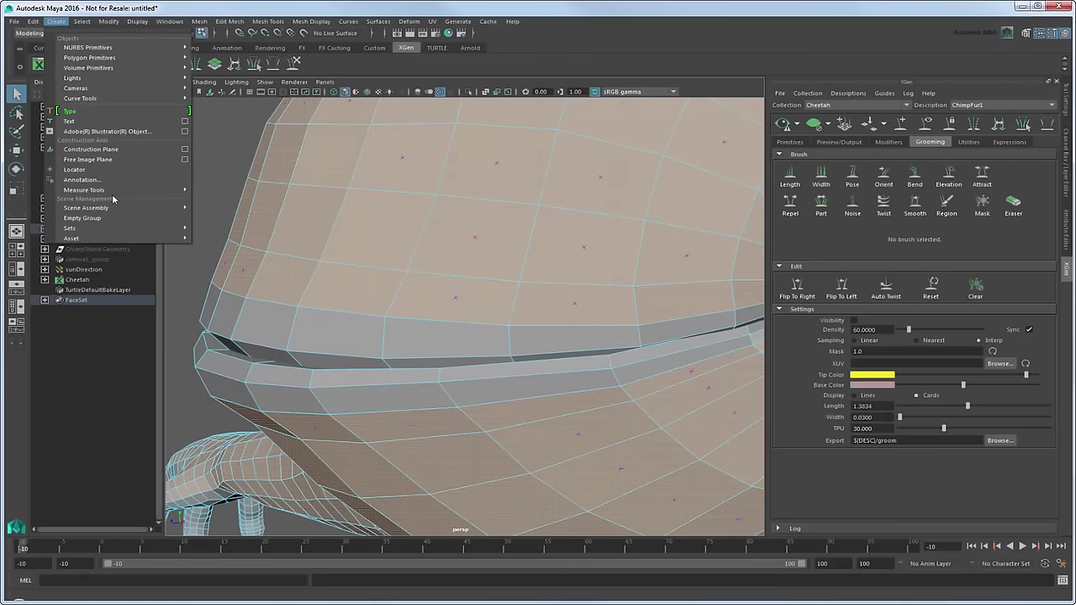
click(230, 258)
text(FaceSet2)
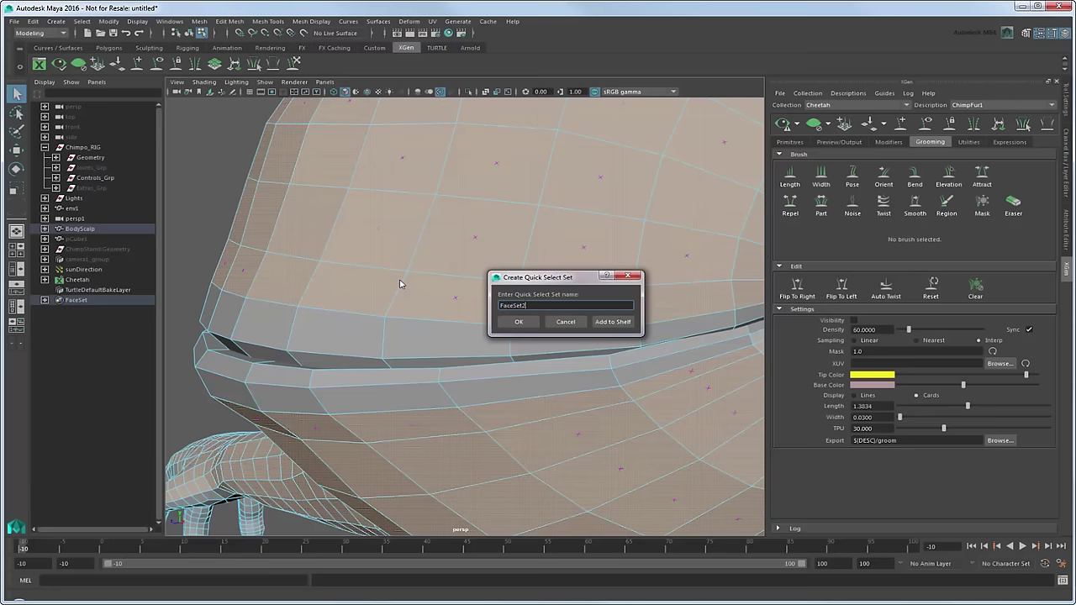
key(Return)
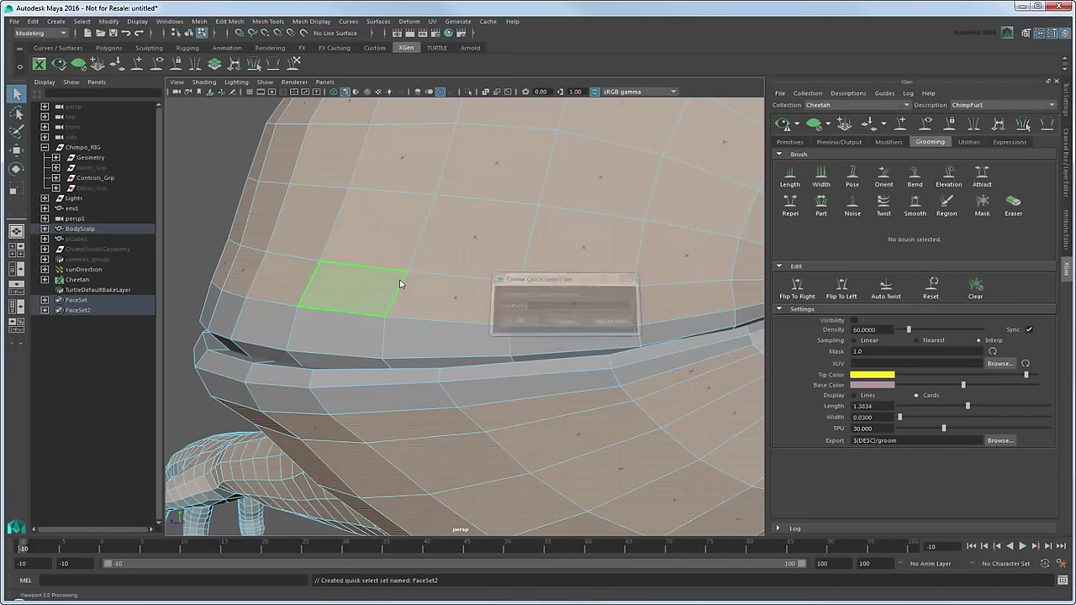
click(75, 300)
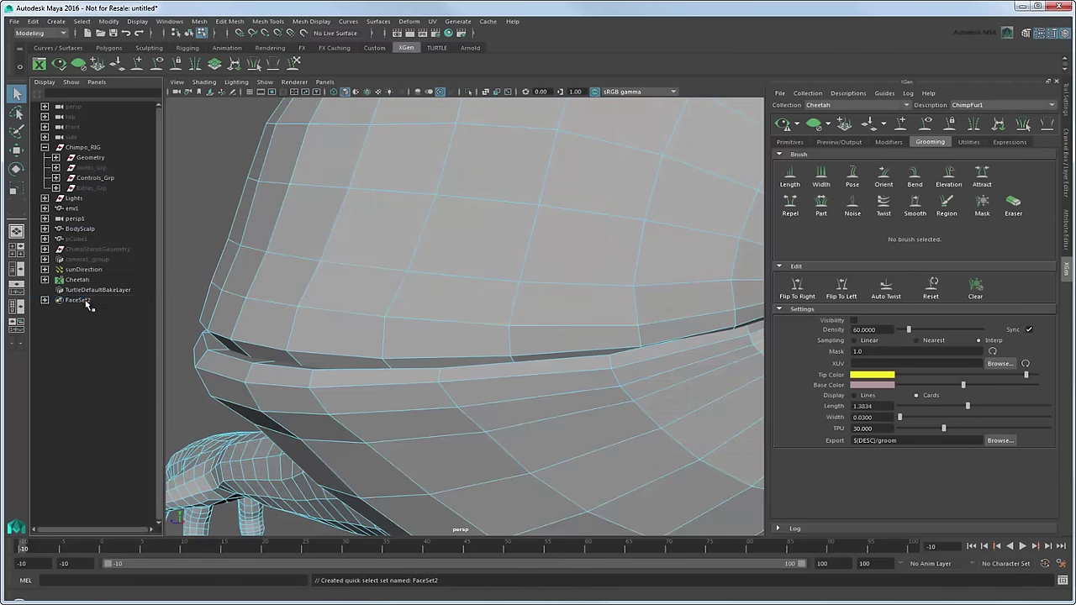
Step: Replace ChimpFur1's bound faces with FaceSet2's faces and inspect the hairs around the mouth fold
click(87, 305)
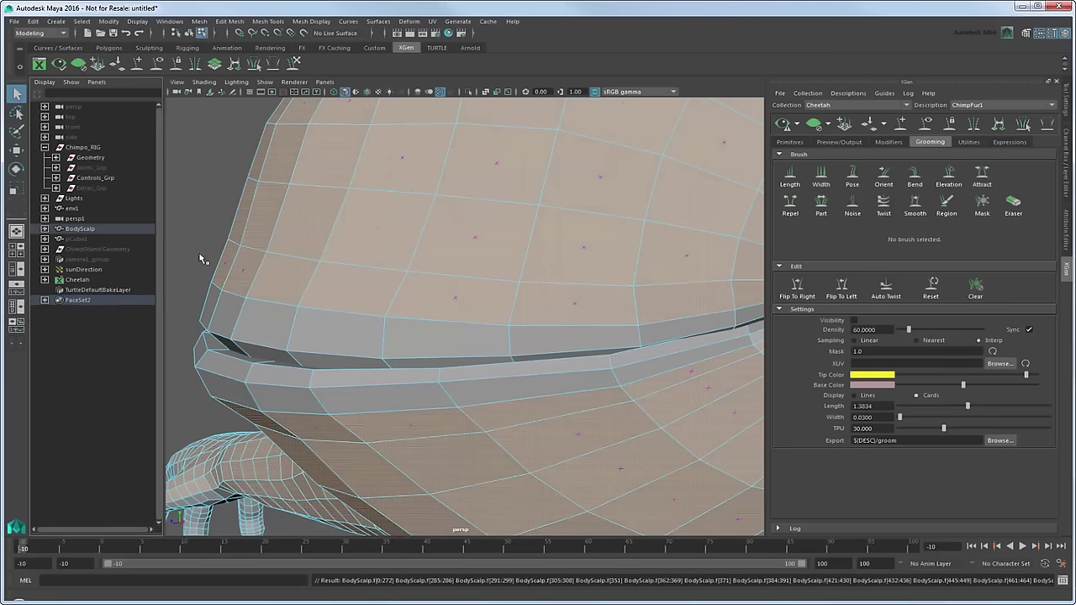
click(884, 125)
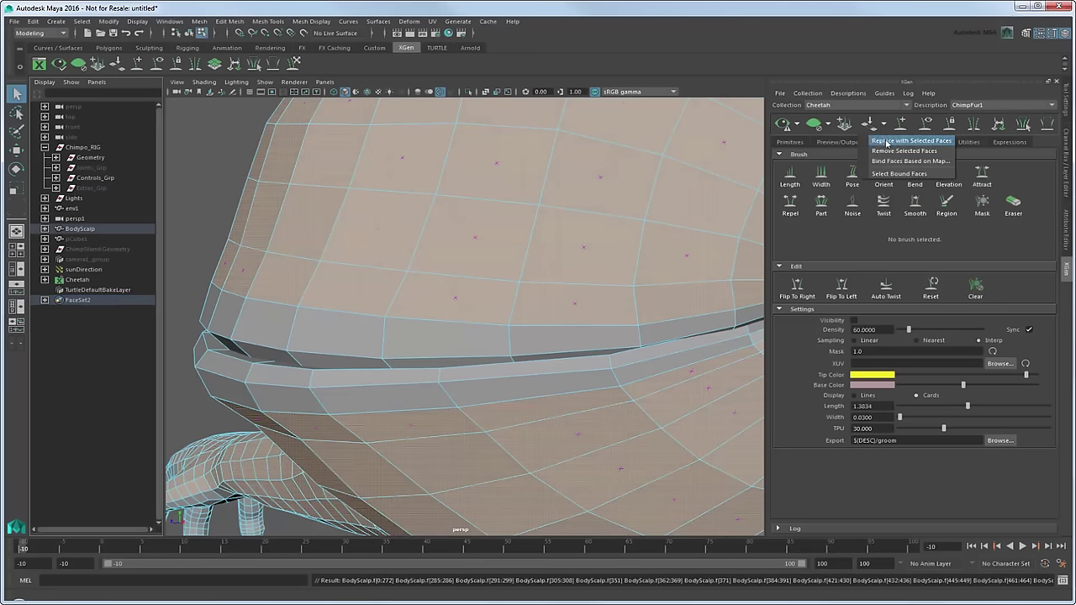
click(884, 142)
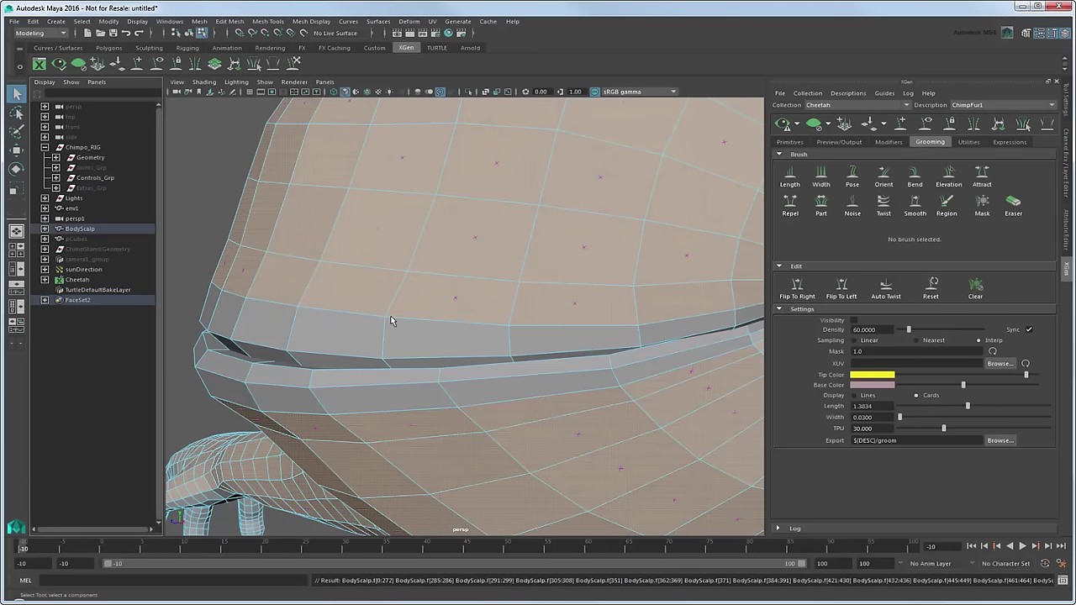
mouse_move(380, 327)
alt+mouse_down()
mouse_move(476, 324)
mouse_move(445, 320)
alt+mouse_up()
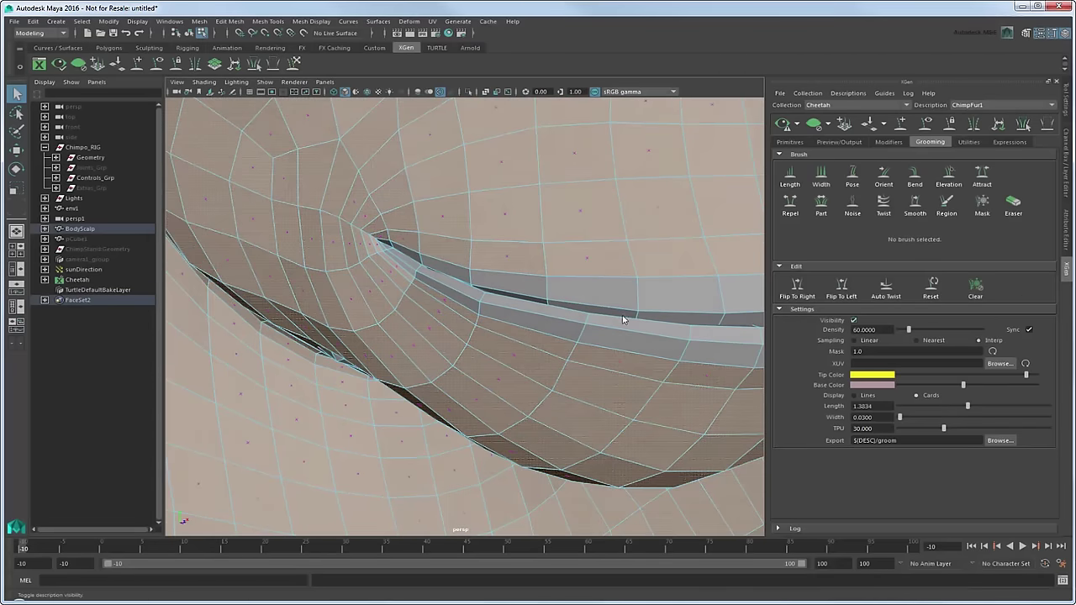
alt+drag(623, 319, 570, 301)
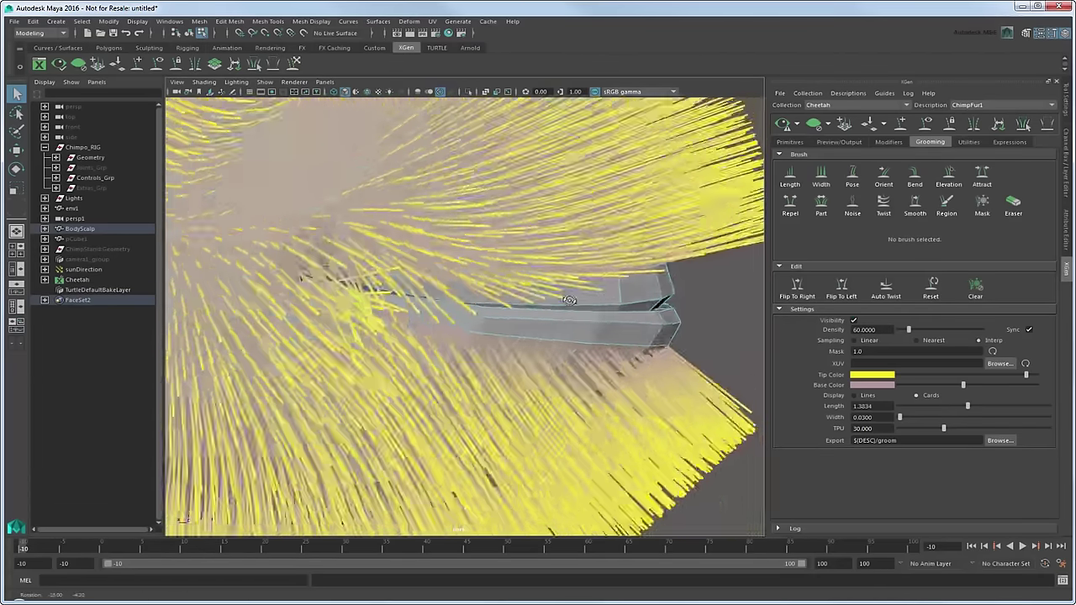
mouse_move(570, 300)
alt+right_down()
mouse_move(475, 320)
mouse_move(538, 343)
mouse_move(445, 409)
mouse_move(508, 424)
mouse_move(516, 360)
alt+right_up()
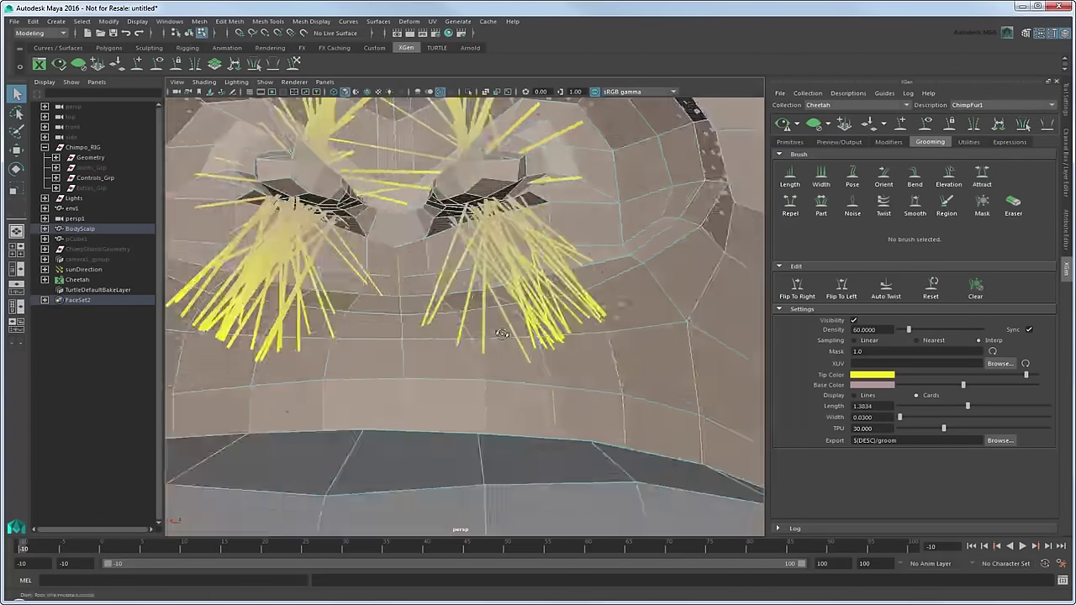
mouse_move(516, 360)
alt+mouse_down()
mouse_move(496, 296)
mouse_move(506, 244)
alt+mouse_up()
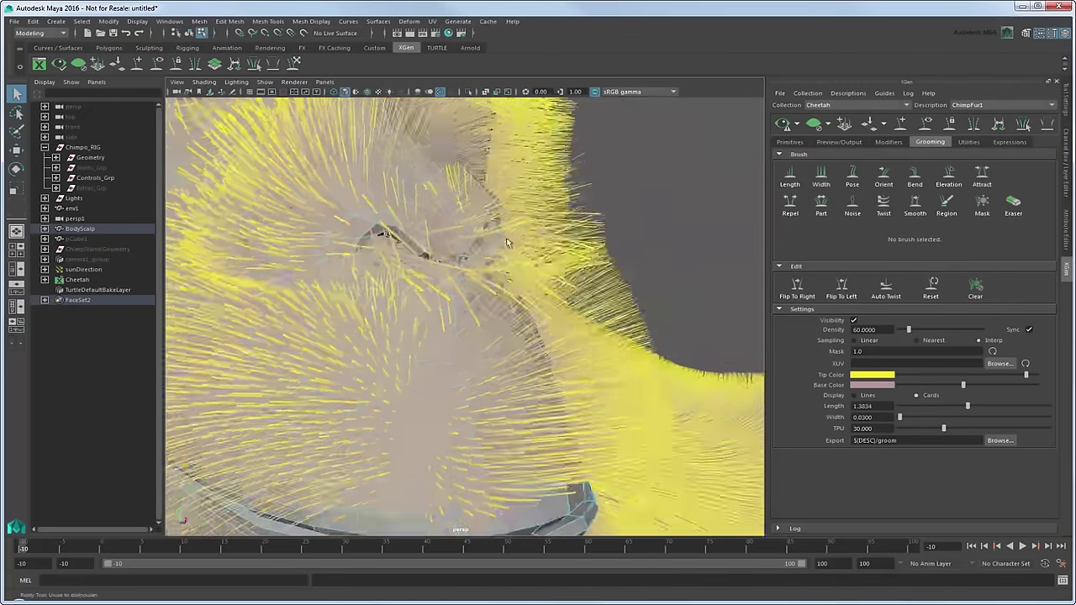
alt+right_drag(507, 244, 456, 264)
alt+drag(456, 264, 437, 264)
alt+middle_drag(437, 264, 416, 330)
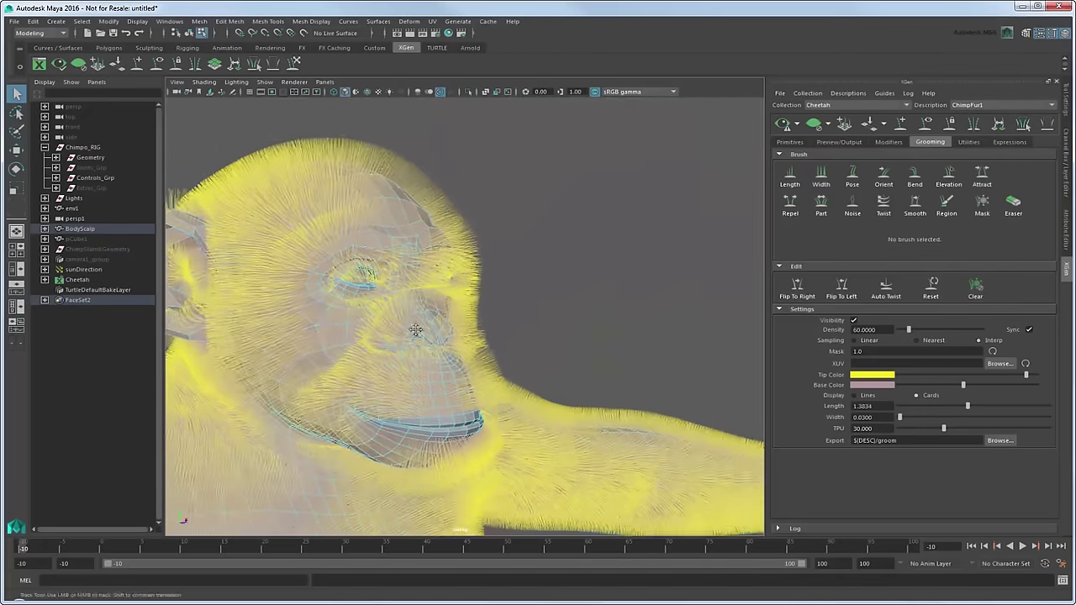
alt+right_drag(415, 330, 501, 320)
alt+drag(502, 319, 685, 267)
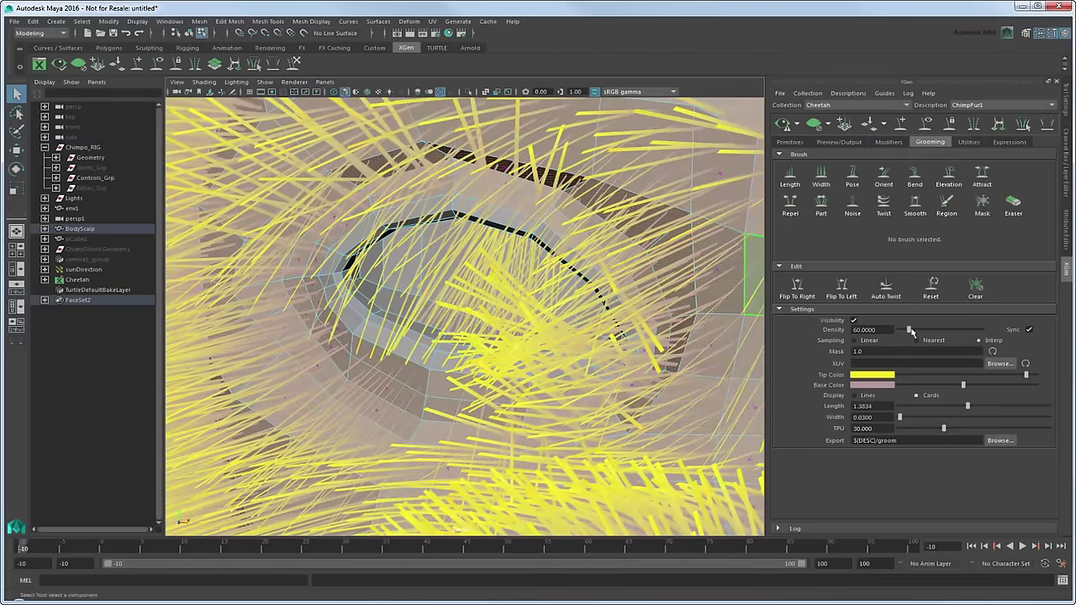
click(854, 320)
alt+drag(447, 308, 505, 328)
mouse_move(504, 328)
alt+right_down()
mouse_move(529, 340)
mouse_move(428, 344)
alt+right_up()
alt+drag(428, 344, 502, 324)
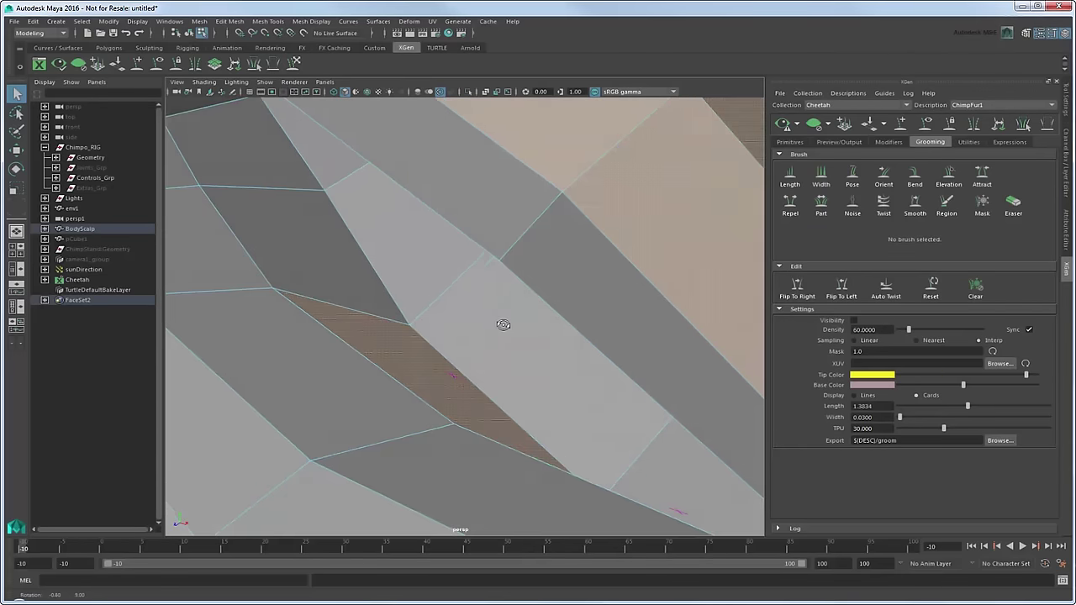
alt+right_drag(437, 353, 520, 350)
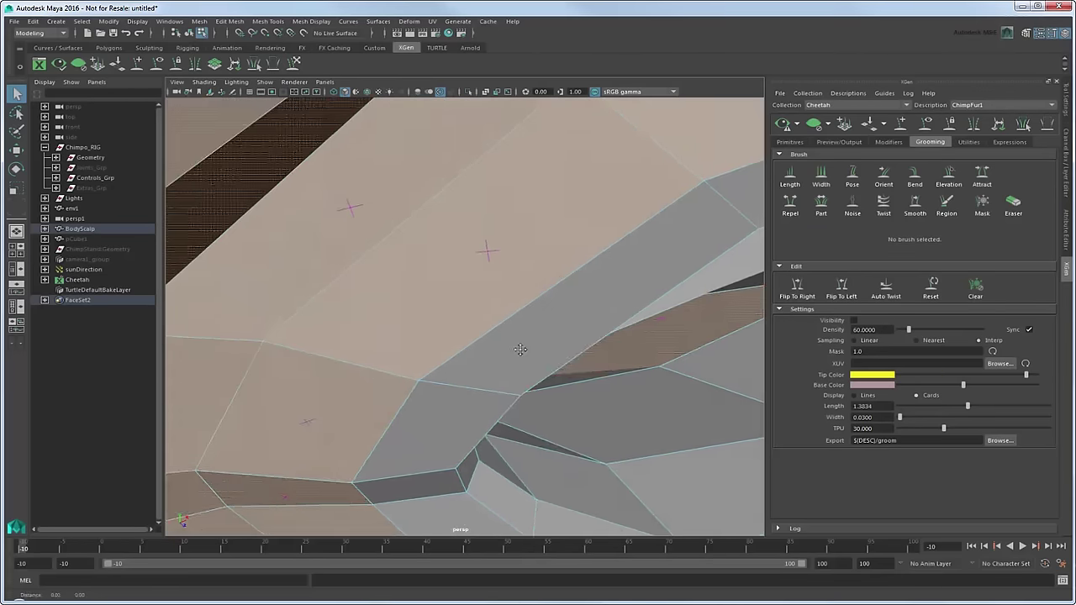
alt+drag(521, 350, 566, 348)
alt+drag(627, 317, 653, 320)
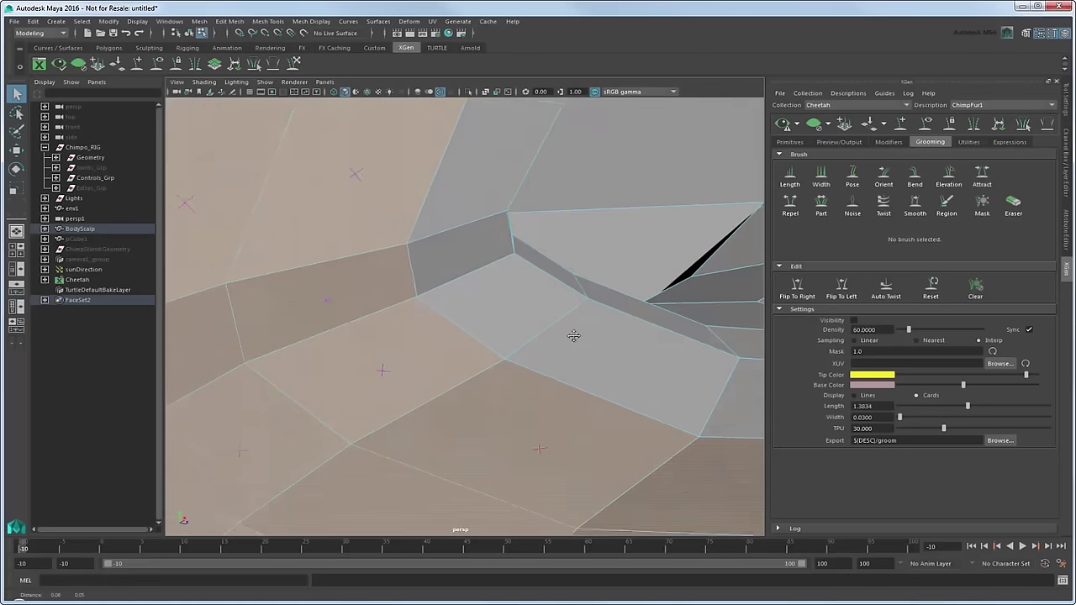
mouse_move(573, 335)
alt+mouse_down()
mouse_move(555, 316)
mouse_move(606, 312)
mouse_move(497, 293)
mouse_move(422, 296)
alt+mouse_up()
alt+drag(353, 297, 426, 357)
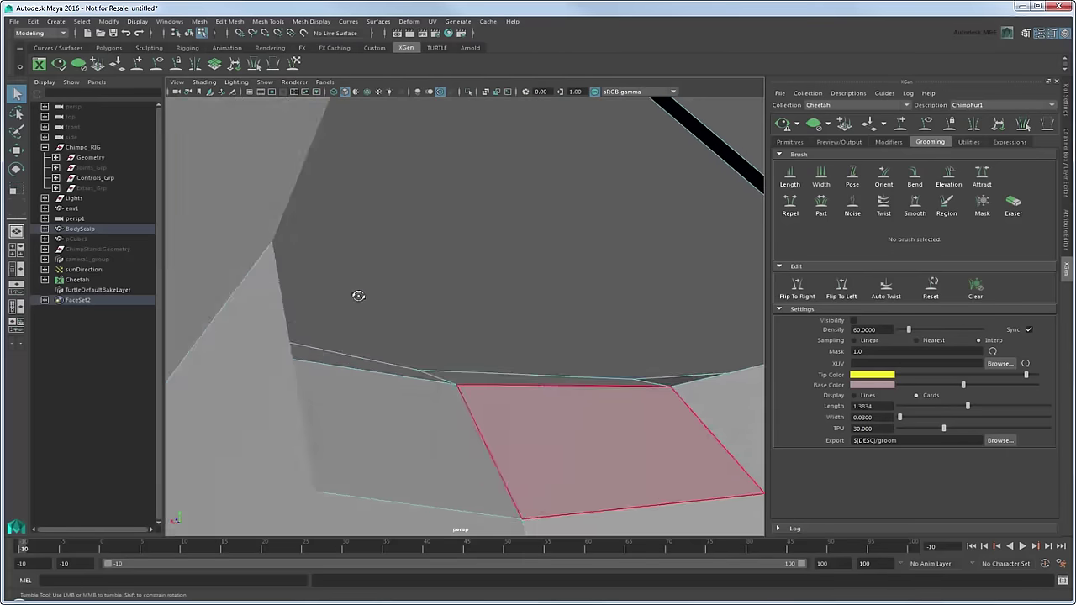
mouse_move(401, 293)
alt+mouse_down()
mouse_move(684, 303)
mouse_move(479, 286)
mouse_move(617, 322)
mouse_move(512, 300)
mouse_move(418, 311)
mouse_move(492, 312)
mouse_move(519, 293)
mouse_move(563, 213)
alt+mouse_up()
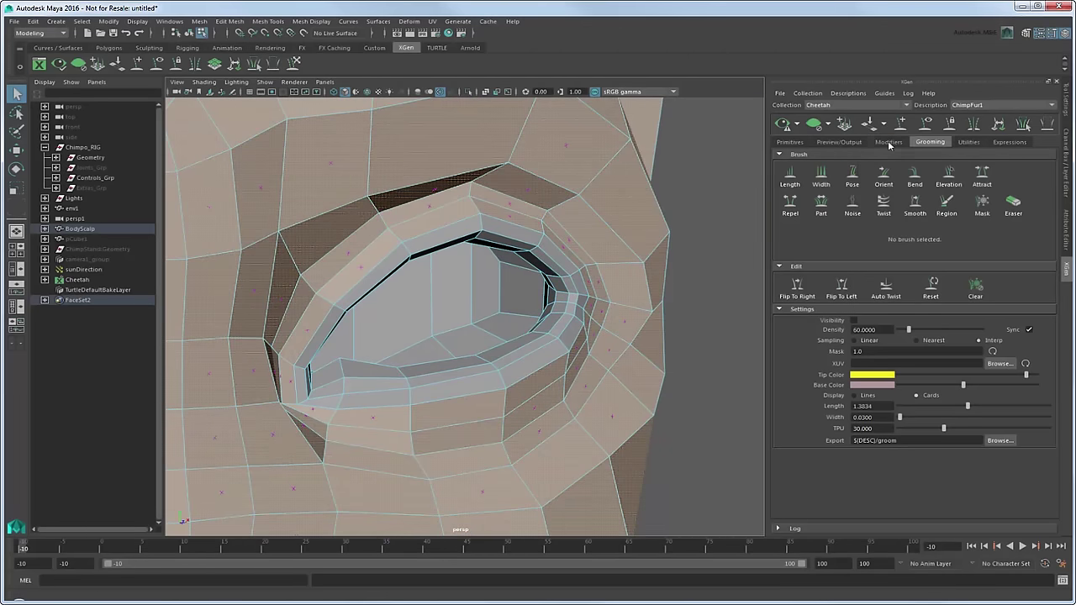
alt+drag(577, 240, 426, 287)
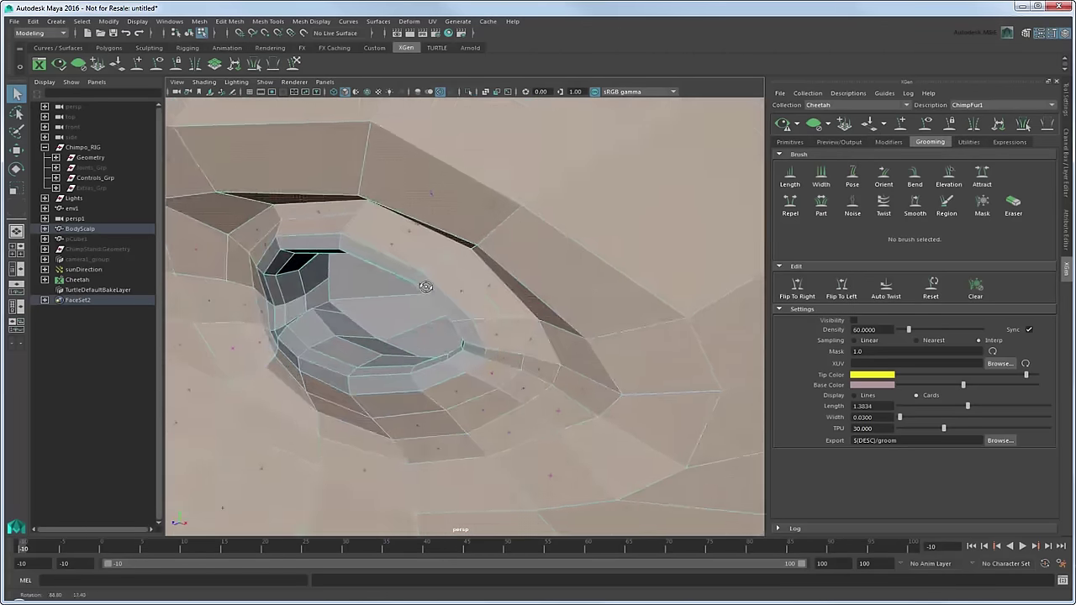
alt+drag(574, 270, 656, 286)
mouse_move(570, 333)
alt+mouse_down()
mouse_move(552, 325)
mouse_move(581, 293)
mouse_move(517, 304)
mouse_move(355, 247)
mouse_move(516, 263)
mouse_move(369, 258)
alt+mouse_up()
scroll(517, 305, down, 5)
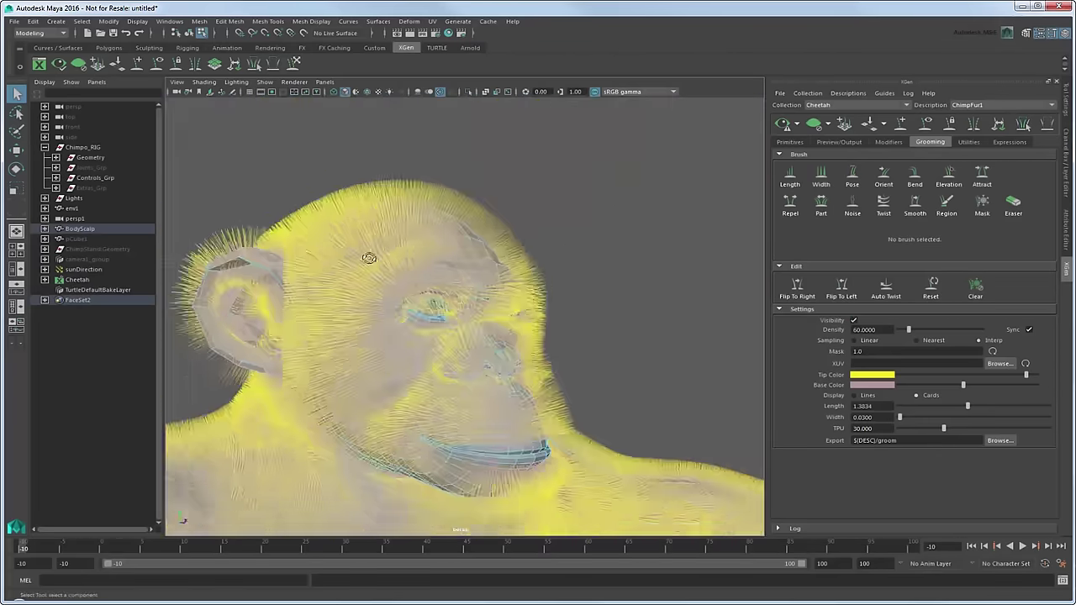
Step: Check the torso fur, then save the current face selection as quick select set FaceSet3
scroll(353, 278, down, 5)
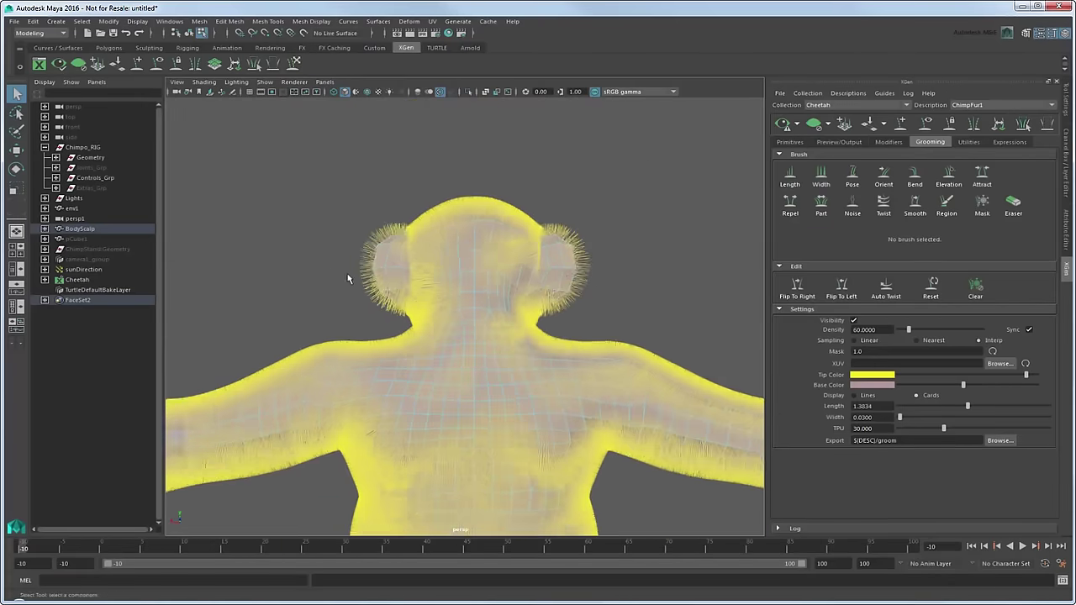
alt+drag(353, 278, 398, 278)
scroll(490, 266, up, 5)
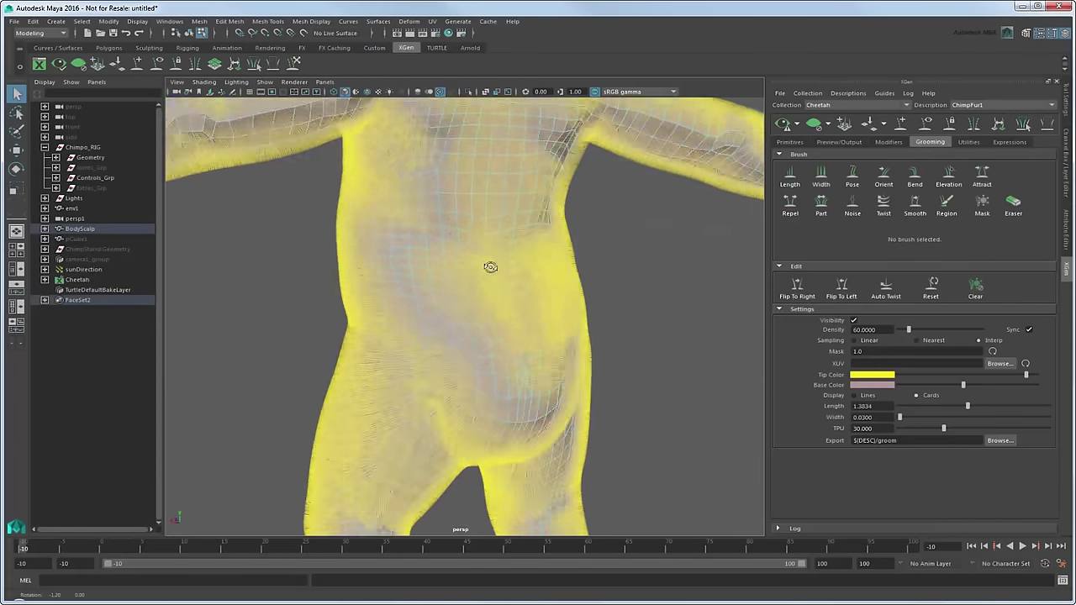
mouse_move(490, 267)
alt+mouse_down()
mouse_move(463, 272)
mouse_move(492, 231)
alt+mouse_up()
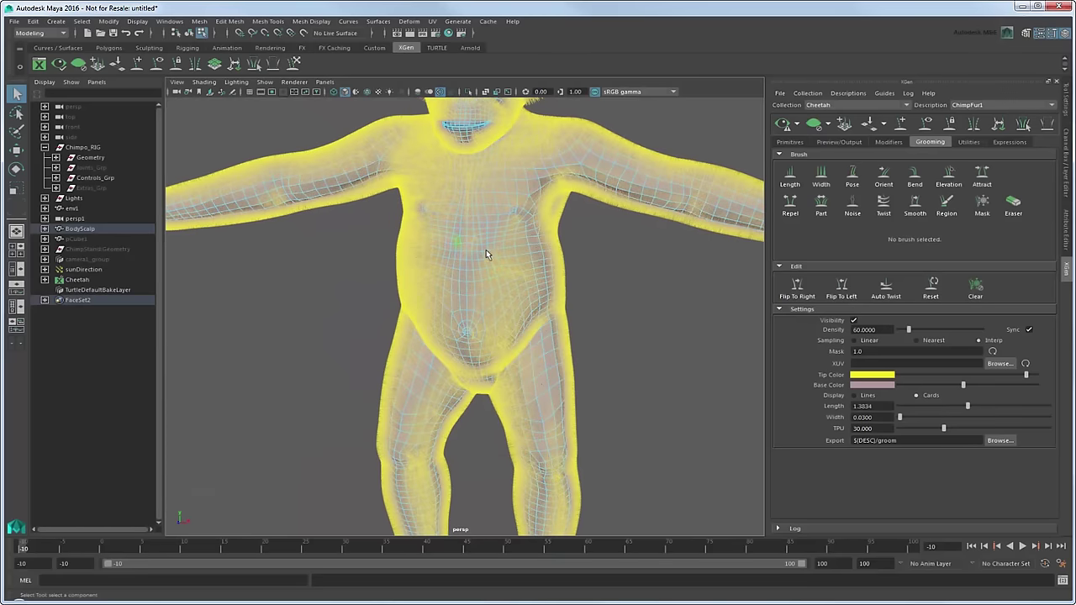
scroll(486, 252, down, 3)
click(55, 21)
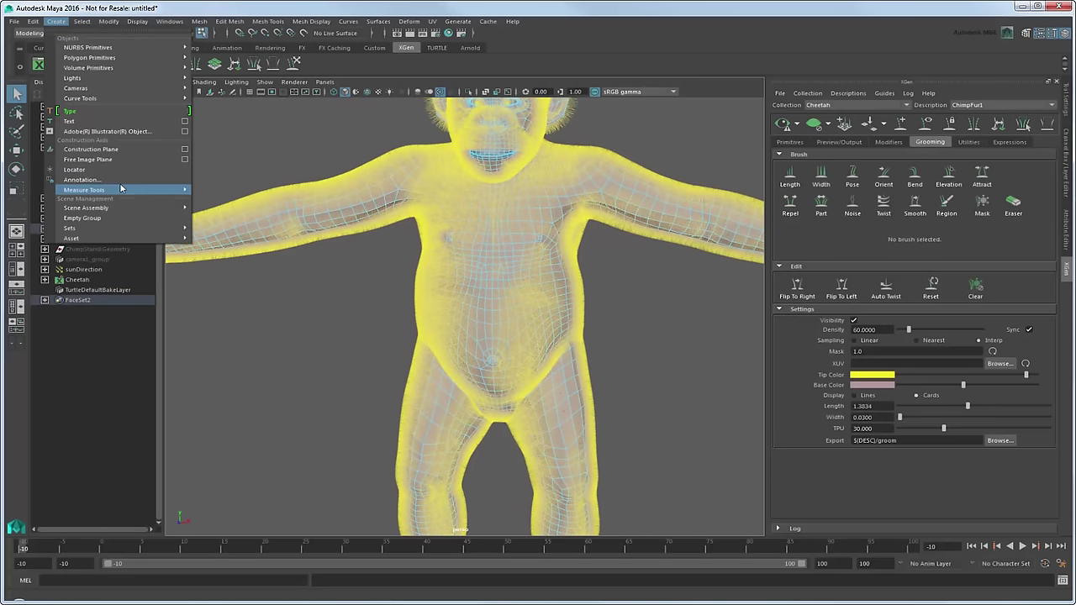
click(244, 257)
text(FaceSet3)
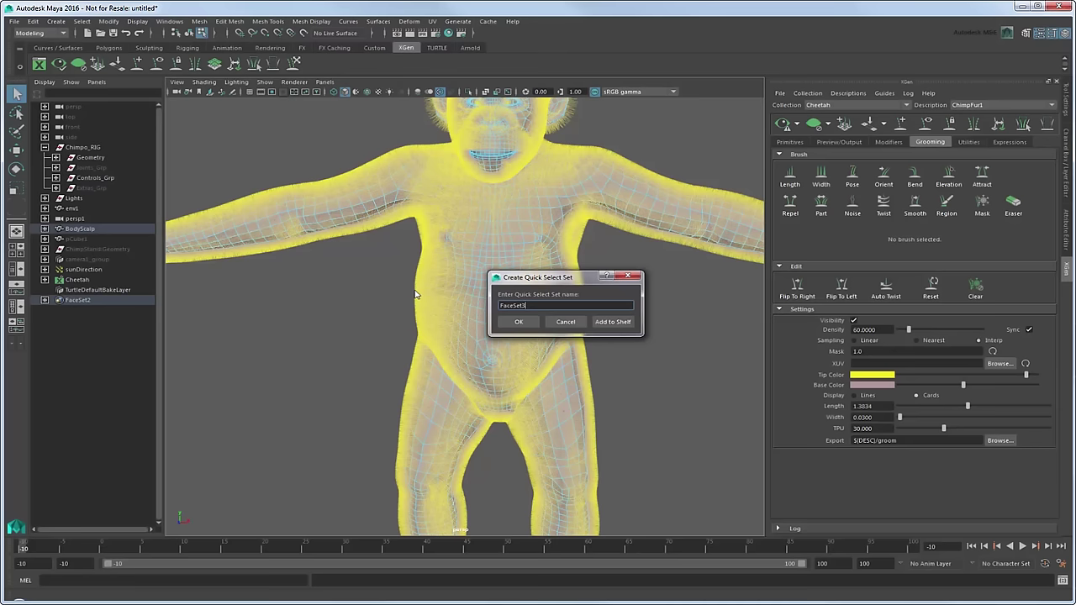
key(Return)
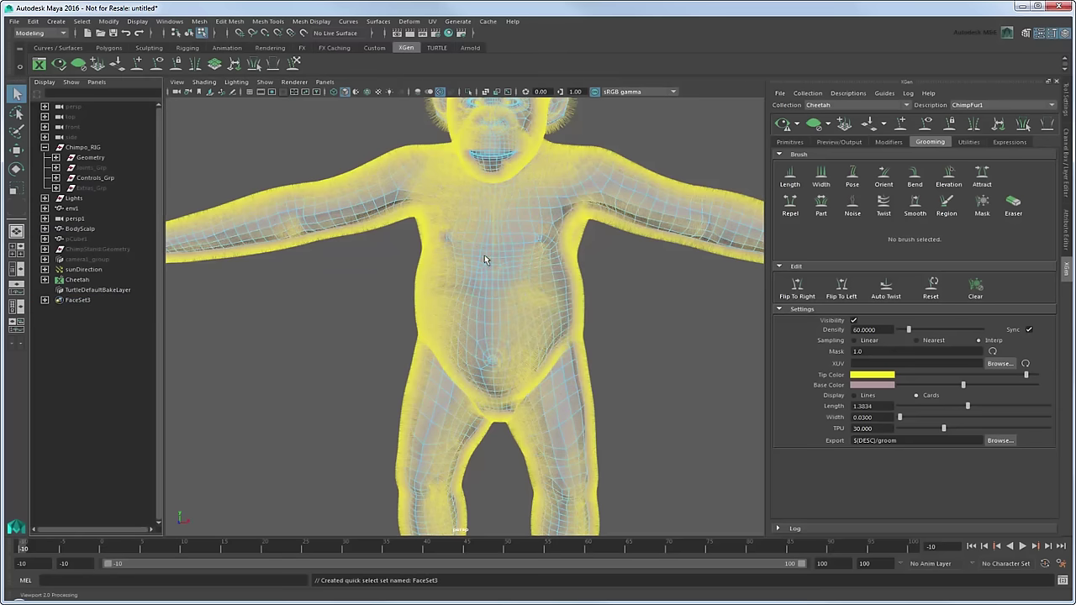
Step: Return to object selection mode and set ChimpFur1's Tip Color to light blue
mouse_move(464, 313)
alt+mouse_down()
mouse_move(485, 309)
mouse_move(418, 308)
mouse_move(422, 327)
alt+mouse_up()
key(F8)
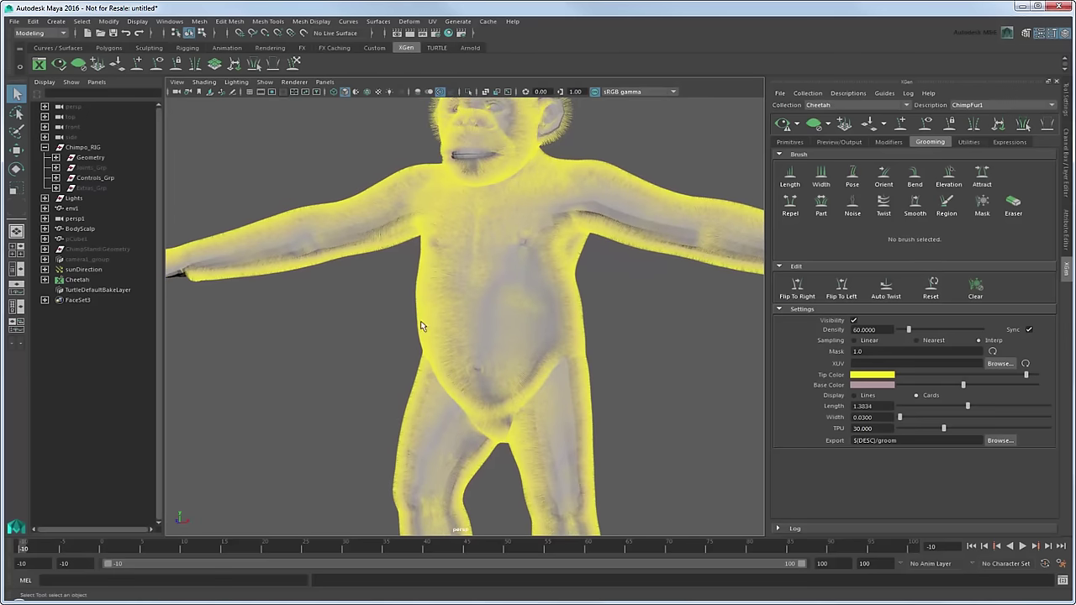
click(866, 377)
click(980, 382)
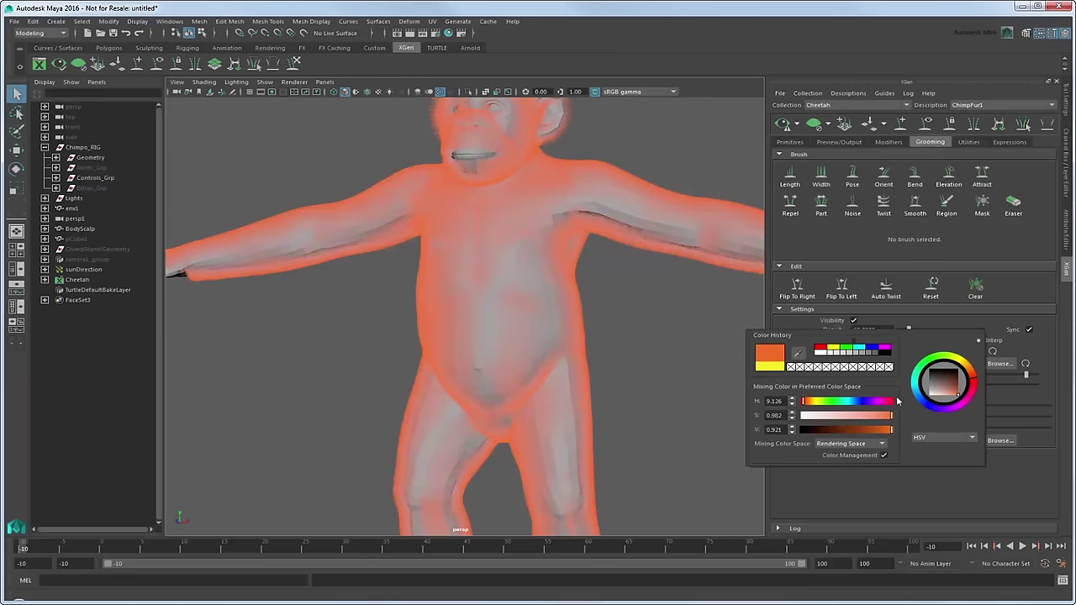
drag(863, 418, 855, 420)
click(854, 402)
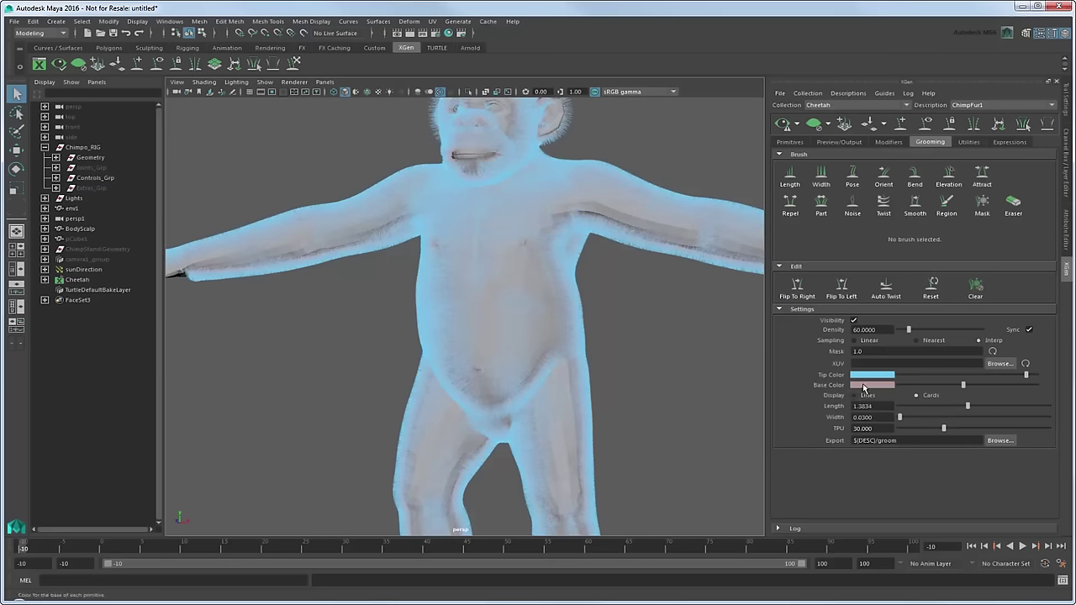
Step: Set the Base Color to dark red (H 360, S 0.936, V 0.467) and frame the arm and chest
click(863, 385)
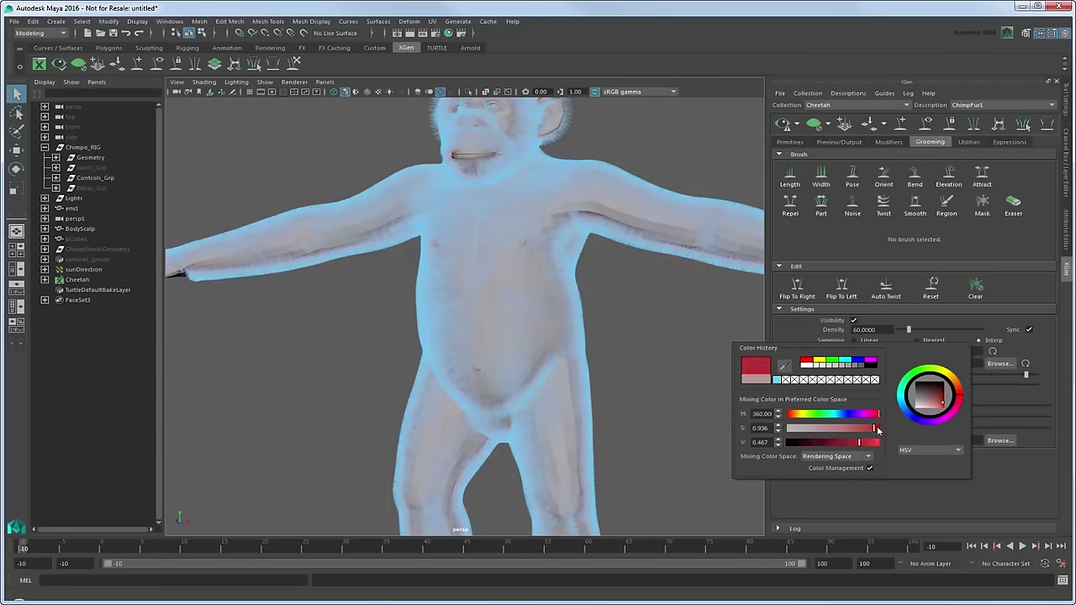
drag(877, 429, 833, 445)
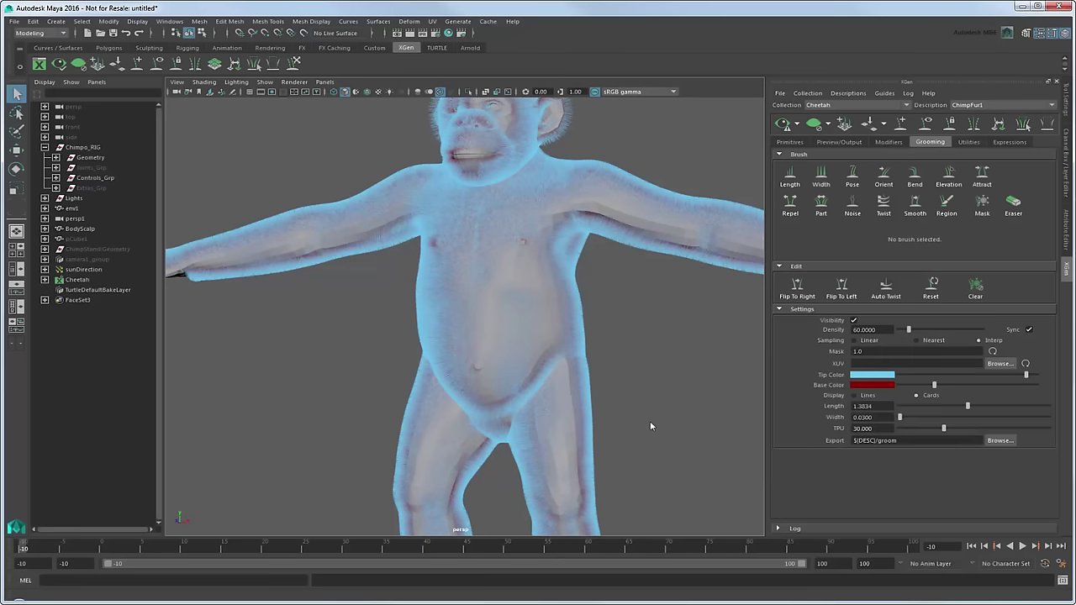
mouse_move(648, 426)
alt+mouse_down()
mouse_move(579, 378)
mouse_move(557, 392)
alt+mouse_up()
alt+right_drag(557, 392, 755, 511)
mouse_move(755, 511)
alt+mouse_down()
mouse_move(556, 383)
mouse_move(618, 382)
mouse_move(552, 398)
mouse_move(604, 383)
mouse_move(552, 383)
mouse_move(597, 388)
alt+mouse_up()
mouse_move(597, 387)
alt+right_down()
mouse_move(462, 372)
mouse_move(541, 365)
mouse_move(273, 342)
alt+right_up()
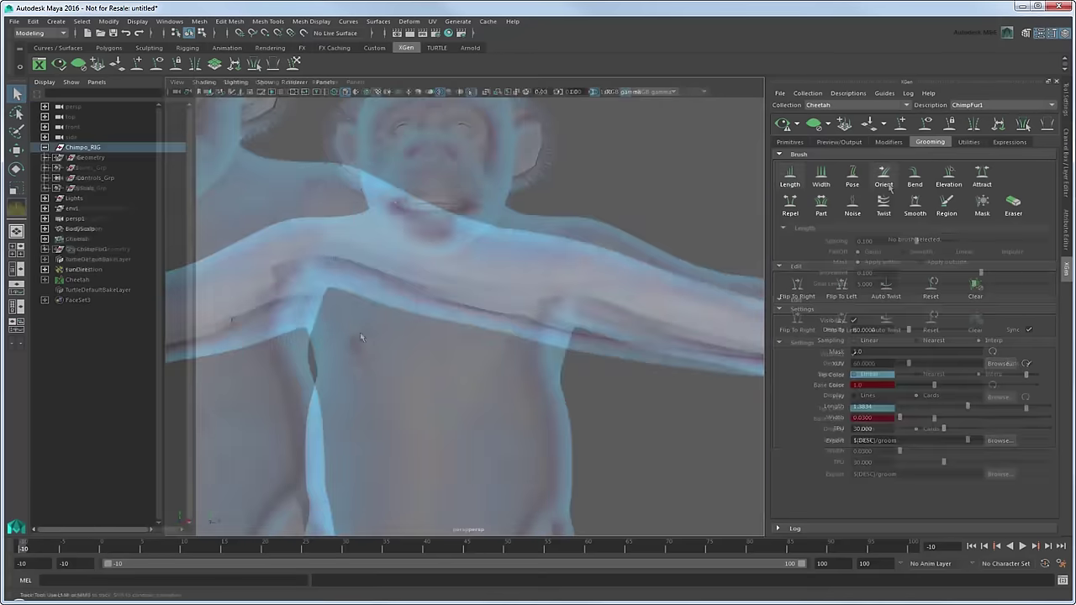
Step: Select the Pose brush and comb the upper arm and forearm fur along the limb
click(887, 180)
click(853, 176)
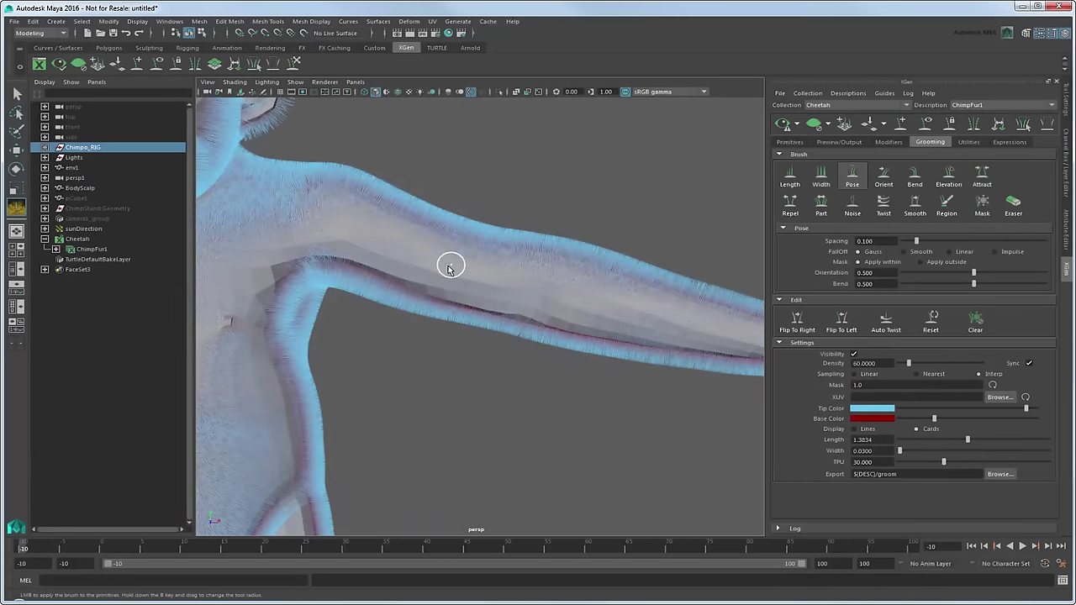
mouse_move(446, 264)
mouse_down()
mouse_move(462, 254)
mouse_move(324, 220)
mouse_move(689, 312)
mouse_up()
alt+middle_drag(689, 312, 420, 252)
mouse_move(420, 252)
mouse_down()
mouse_move(480, 293)
mouse_move(680, 327)
mouse_move(589, 360)
mouse_move(360, 312)
mouse_up()
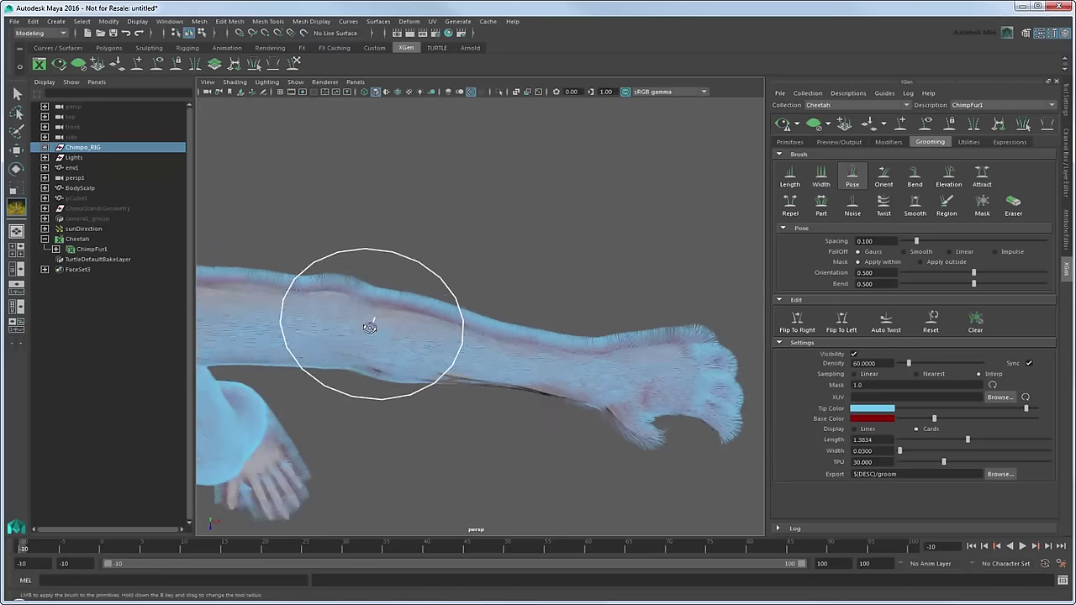
Step: Groom the fur over the hand and shoulder with the Pose brush
mouse_move(625, 336)
alt+mouse_down()
mouse_move(432, 272)
mouse_move(320, 287)
mouse_move(481, 425)
alt+mouse_up()
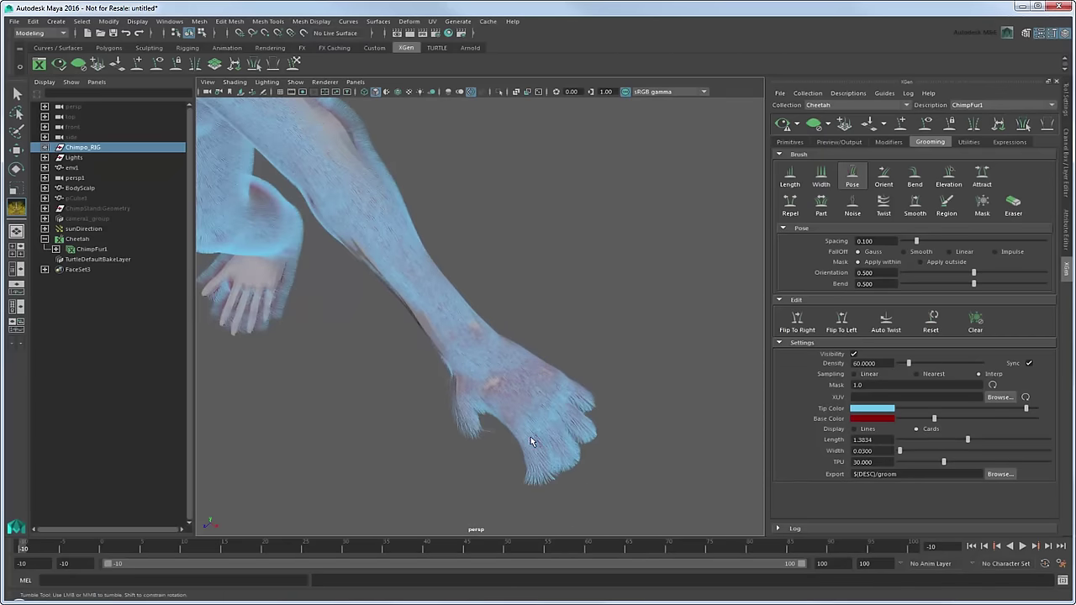
mouse_move(538, 486)
alt+mouse_down()
mouse_move(428, 409)
mouse_move(396, 445)
mouse_move(420, 396)
mouse_move(387, 341)
mouse_move(497, 300)
mouse_move(655, 275)
alt+mouse_up()
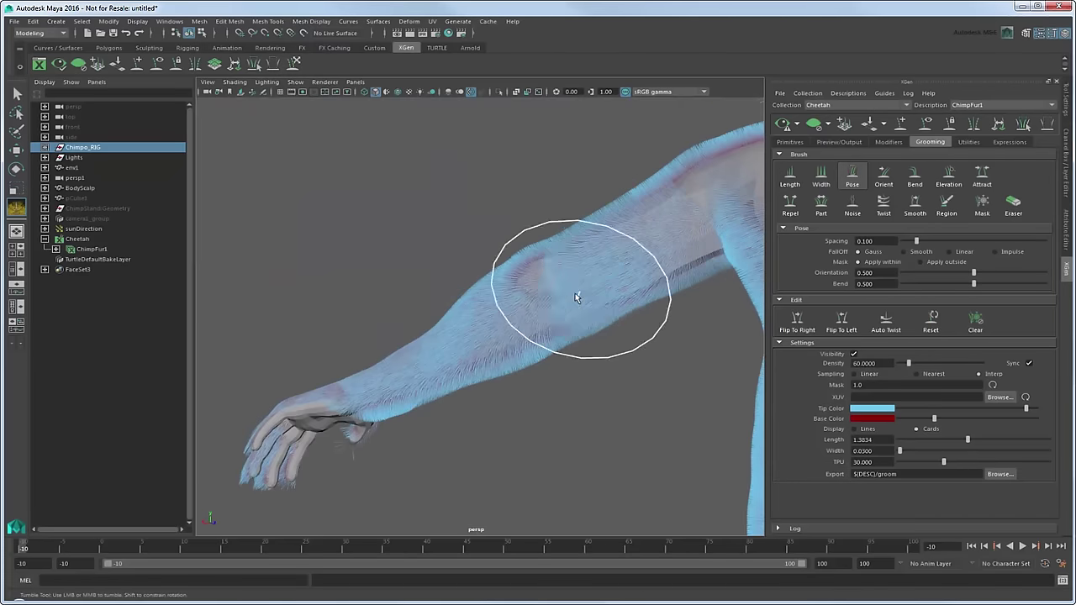
mouse_move(450, 359)
alt+mouse_down()
mouse_move(373, 413)
mouse_move(577, 341)
mouse_move(493, 331)
mouse_move(514, 362)
mouse_move(589, 336)
alt+mouse_up()
alt+drag(459, 373, 666, 336)
mouse_move(406, 269)
alt+mouse_down()
mouse_move(440, 302)
mouse_move(524, 283)
mouse_move(458, 306)
mouse_move(524, 331)
mouse_move(496, 368)
mouse_move(516, 204)
alt+mouse_up()
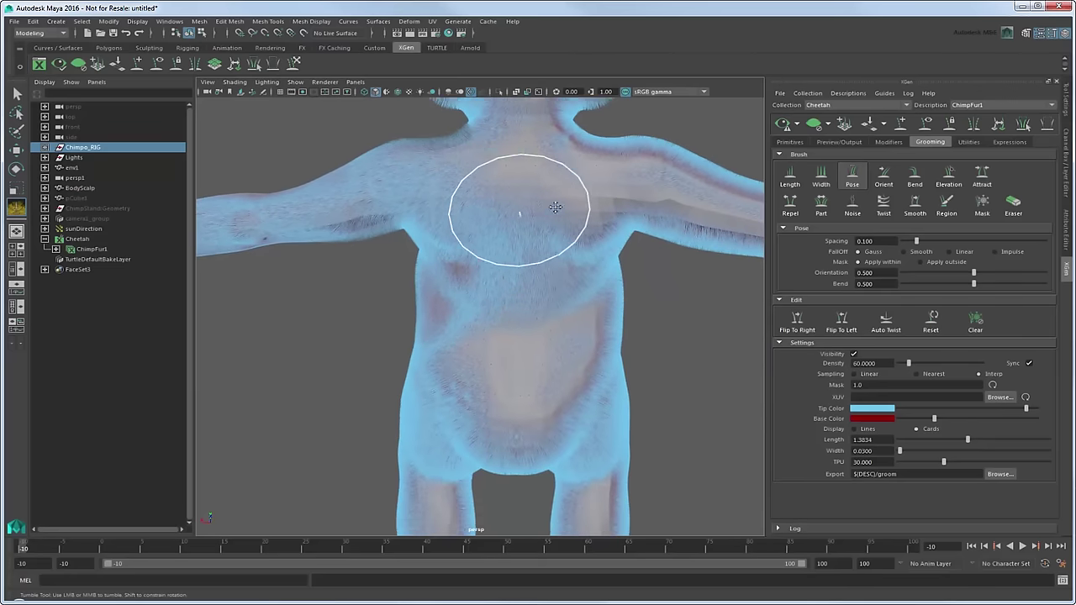
Step: Mirror the arm grooming onto the right side of the chimp
click(792, 320)
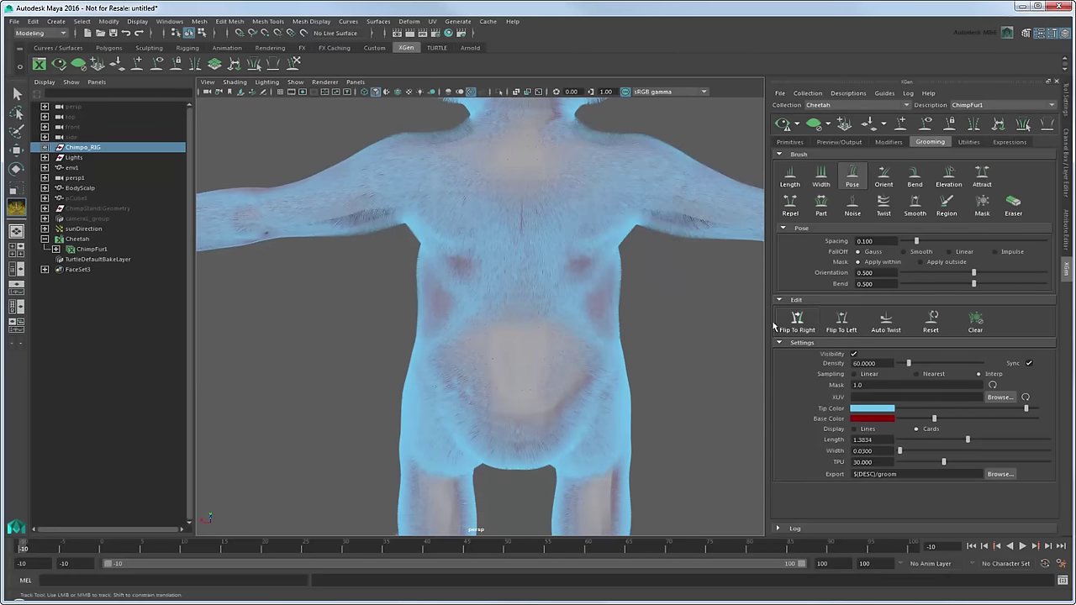
mouse_move(397, 333)
alt+mouse_down()
mouse_move(512, 314)
mouse_move(643, 315)
mouse_move(543, 312)
mouse_move(464, 284)
alt+mouse_up()
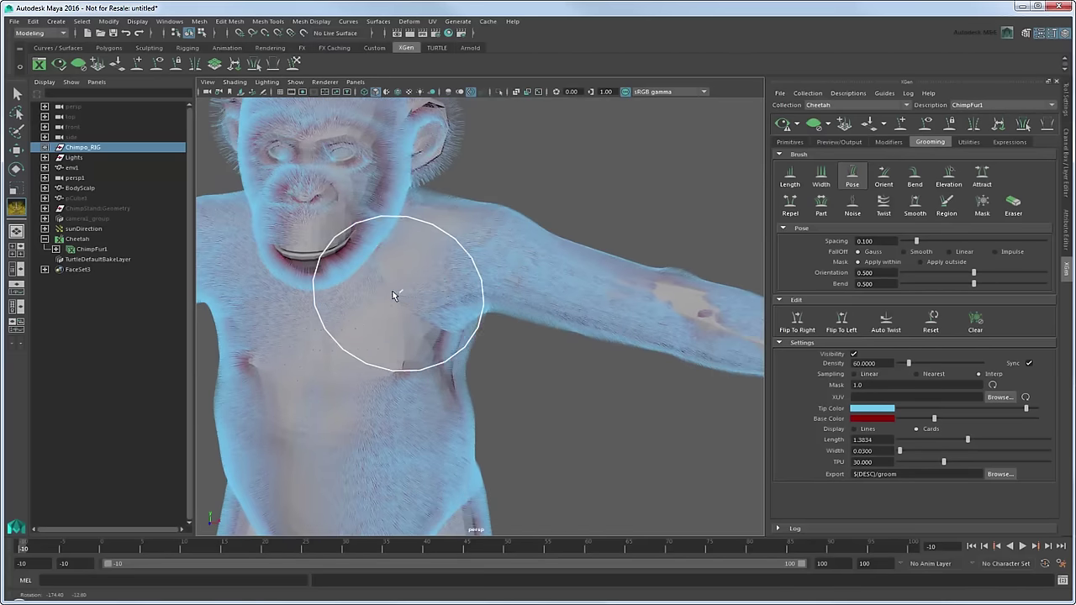
alt+drag(442, 380, 427, 247)
alt+middle_drag(427, 248, 398, 265)
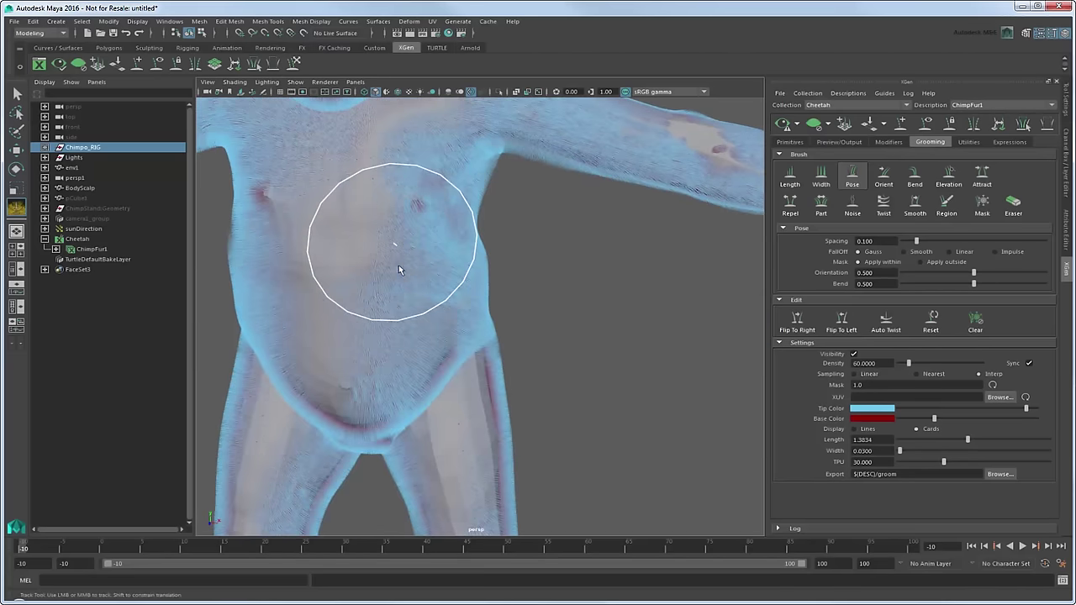
Step: Comb the fur down the left leg to the foot with the Pose brush
scroll(468, 394, up, 3)
alt+middle_drag(469, 358, 442, 269)
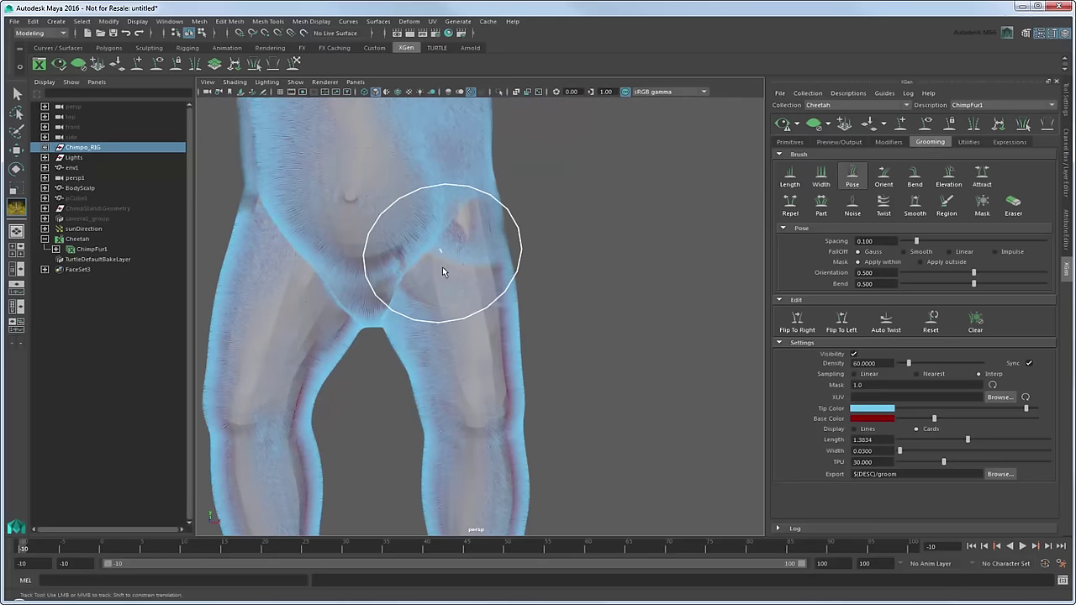
alt+middle_drag(471, 438, 467, 249)
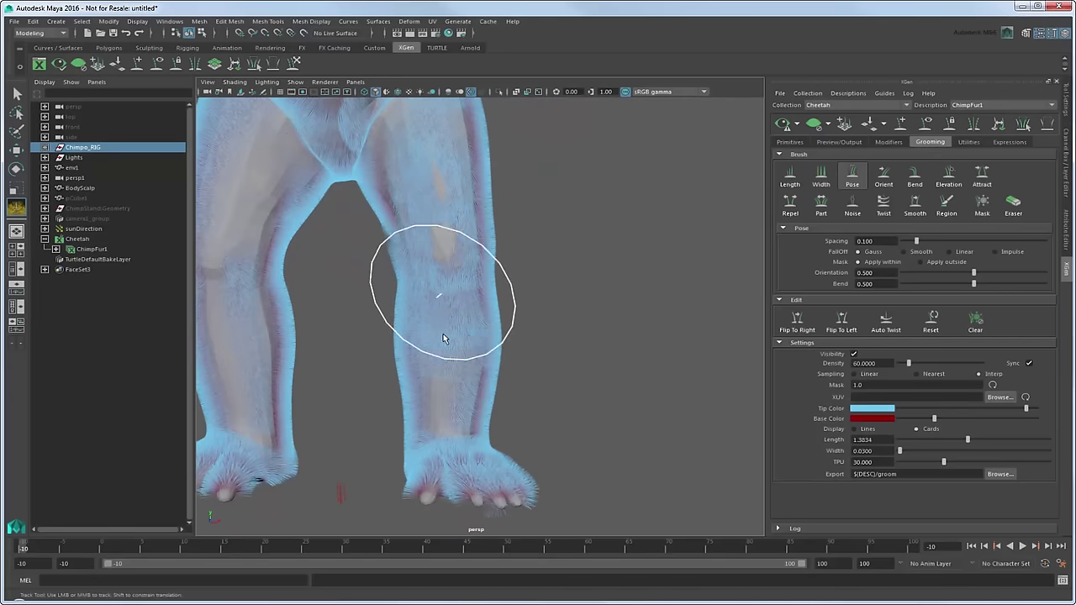
alt+drag(466, 421, 450, 462)
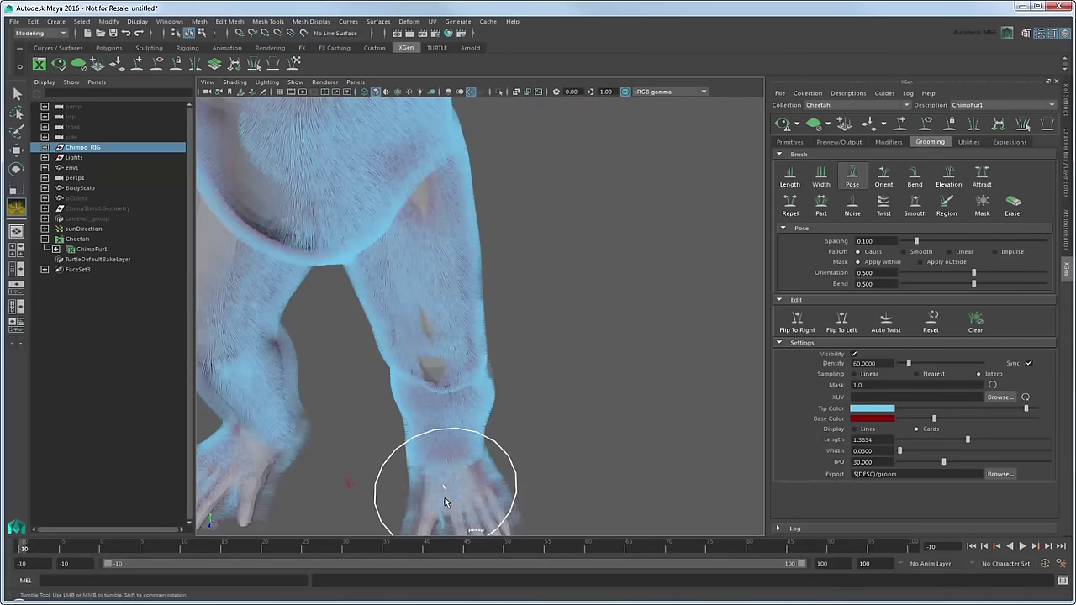
mouse_move(451, 533)
alt+mouse_down()
mouse_move(444, 385)
mouse_move(396, 367)
alt+mouse_up()
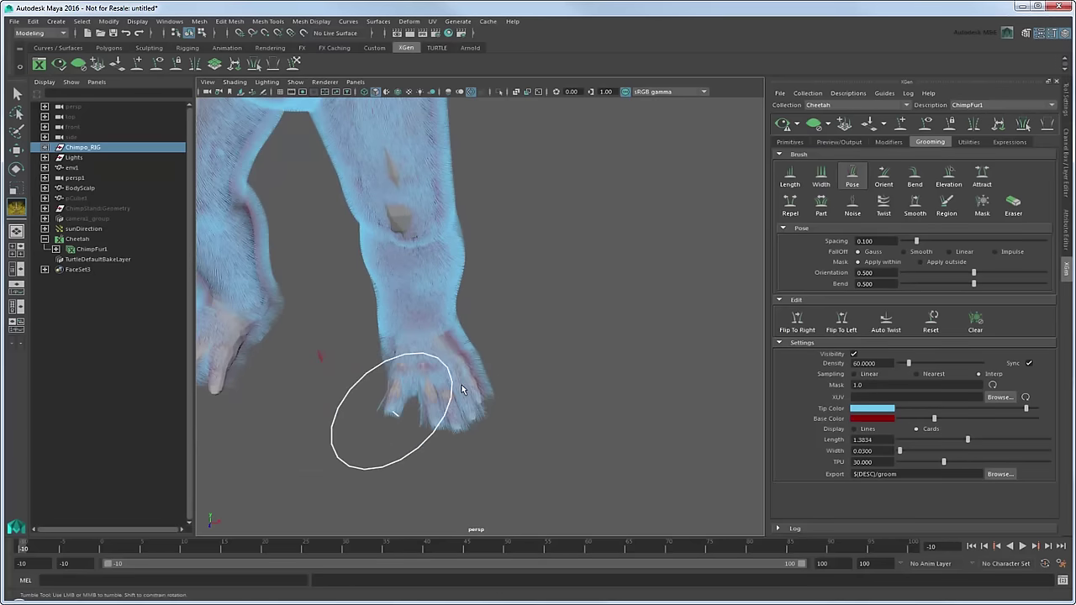
mouse_move(387, 406)
alt+mouse_down()
mouse_move(451, 351)
mouse_move(526, 249)
mouse_move(507, 296)
alt+mouse_up()
mouse_move(499, 168)
mouse_down()
mouse_move(462, 289)
mouse_move(477, 467)
mouse_up()
Step: Groom the shin, knee and hip fur downward
alt+drag(443, 508, 571, 275)
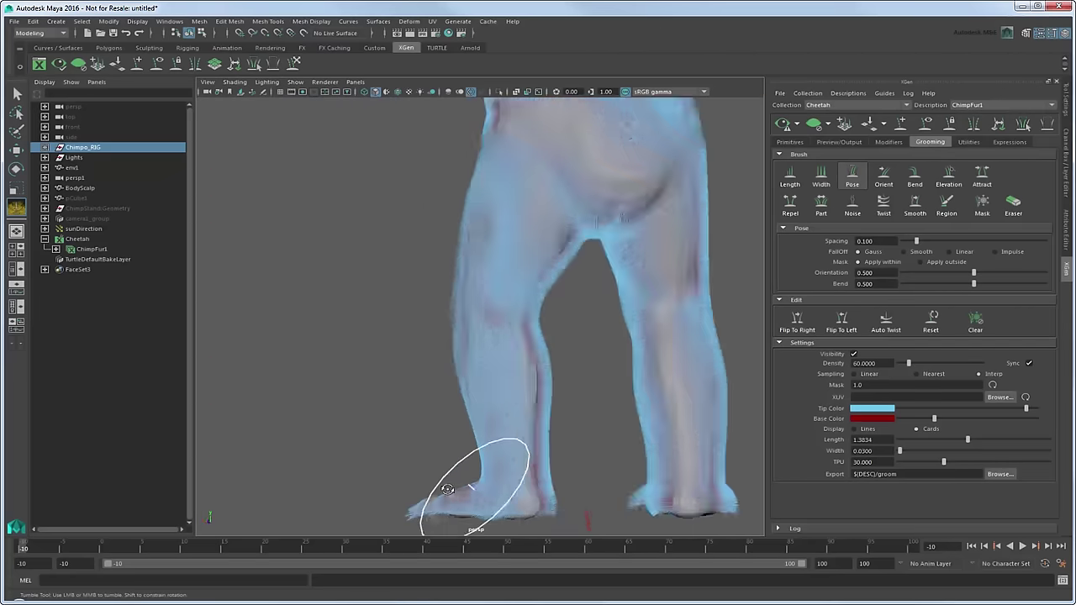
drag(557, 312, 554, 403)
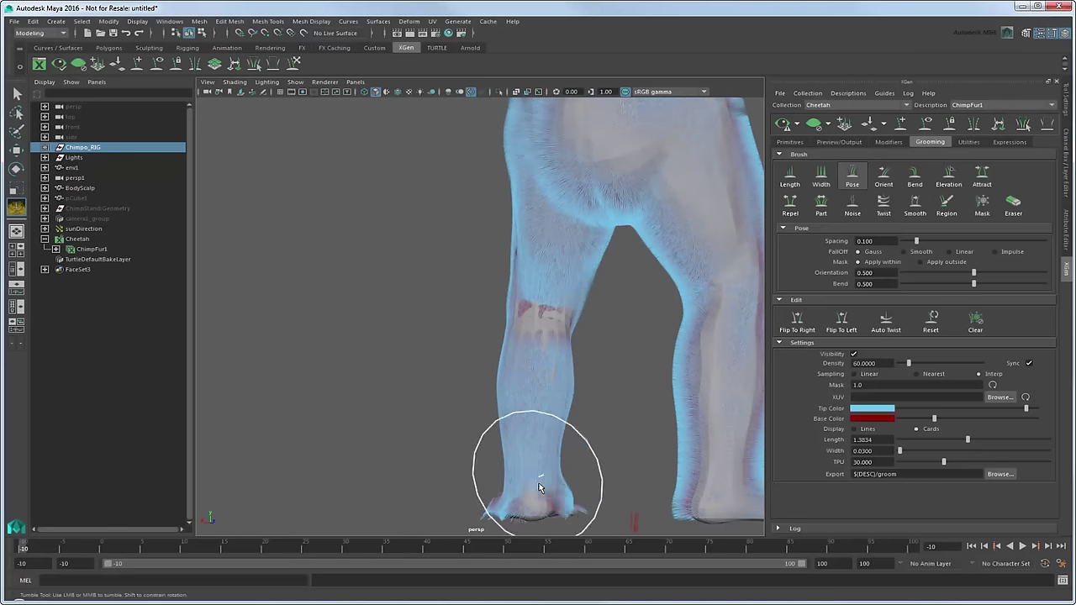
alt+drag(539, 482, 457, 484)
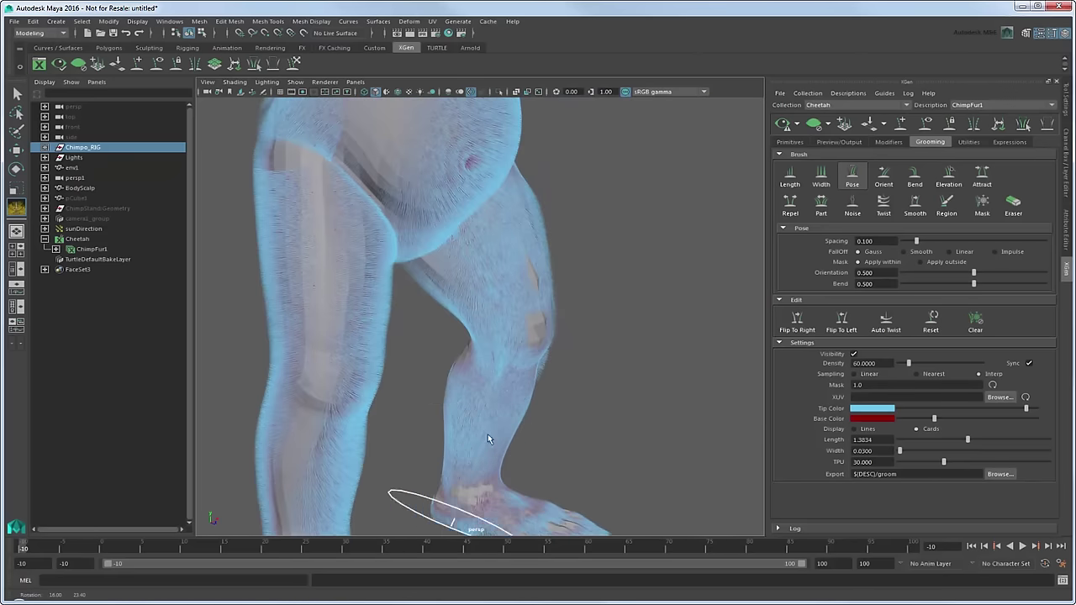
drag(492, 269, 504, 340)
alt+middle_drag(524, 389, 420, 242)
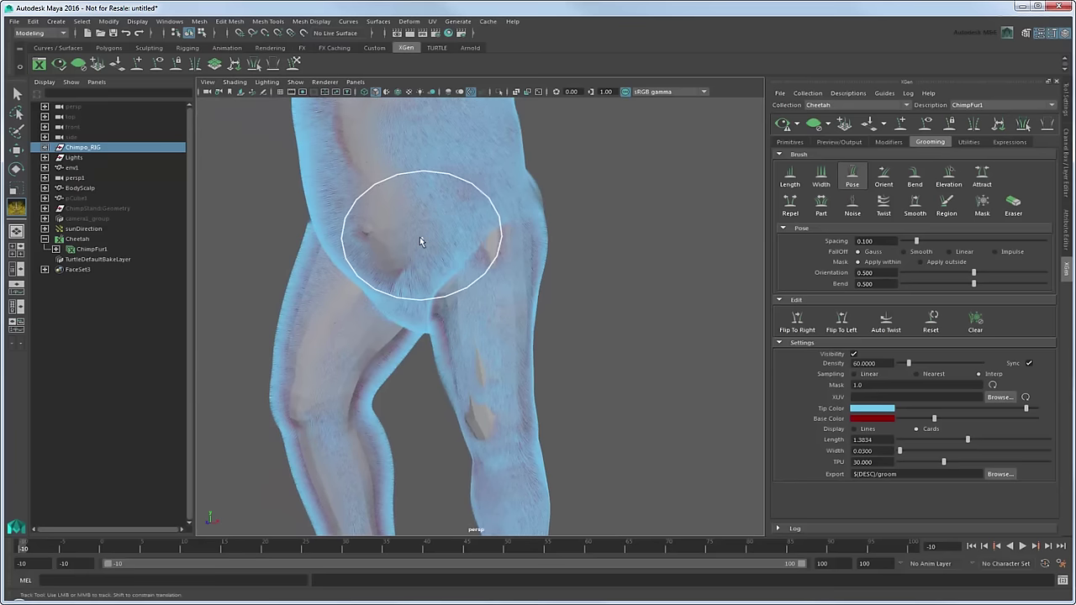
mouse_move(420, 241)
mouse_down()
mouse_move(419, 296)
mouse_move(416, 192)
mouse_move(546, 301)
mouse_move(552, 277)
mouse_up()
alt+middle_drag(552, 276, 553, 367)
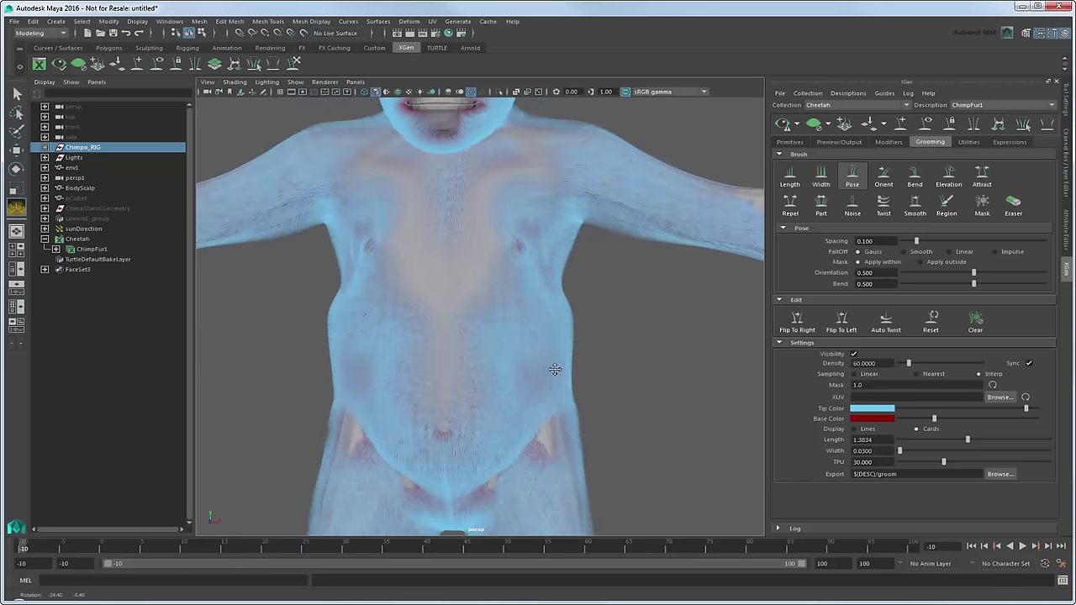
mouse_move(553, 368)
alt+mouse_down()
mouse_move(482, 278)
mouse_move(473, 225)
alt+mouse_up()
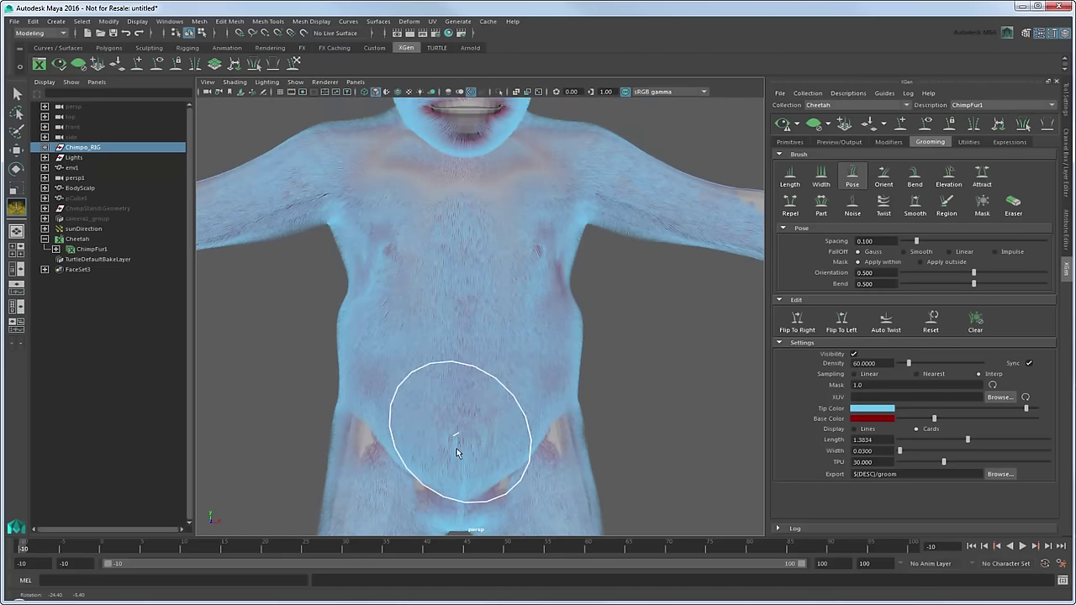
Step: Flip the torso groom to the left and smooth the chest and belly fur
click(840, 319)
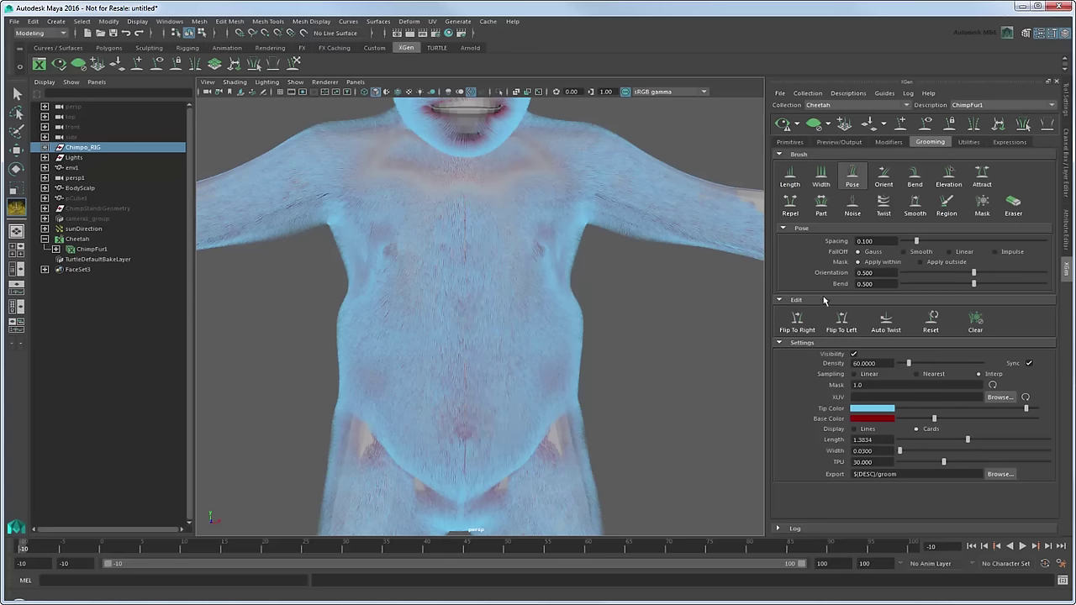
click(905, 214)
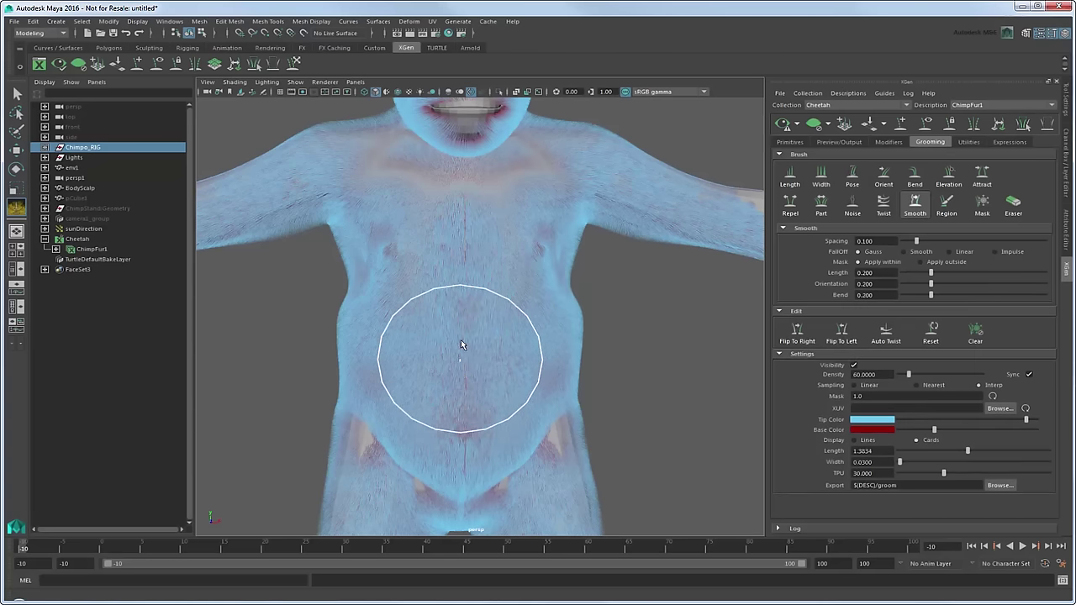
drag(467, 225, 461, 466)
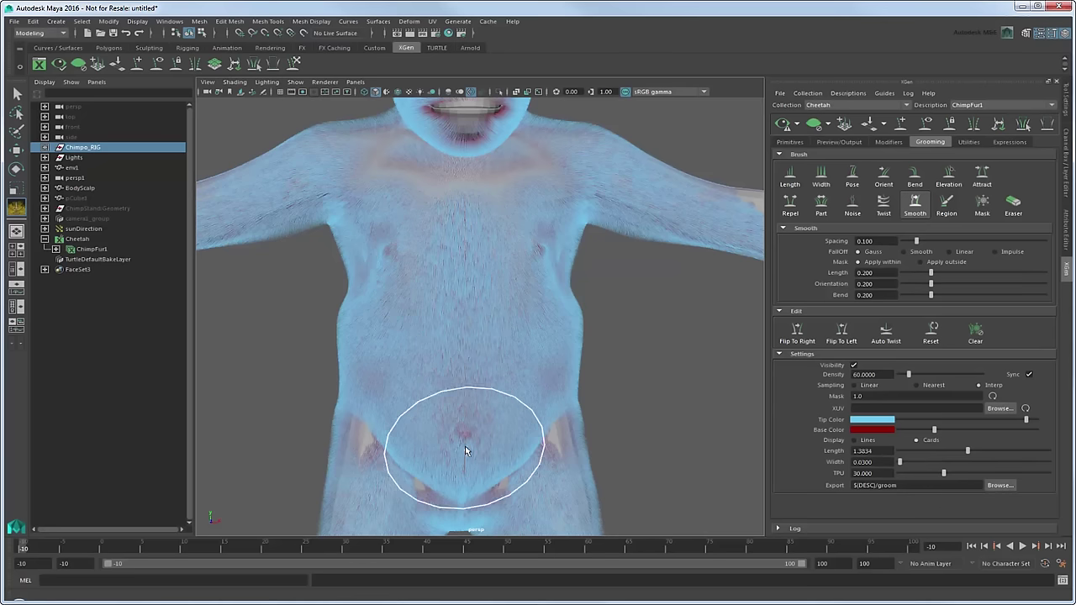
Step: Flatten the head fur with the Pose brush, flip it to the right, and select BodyScalp
click(853, 174)
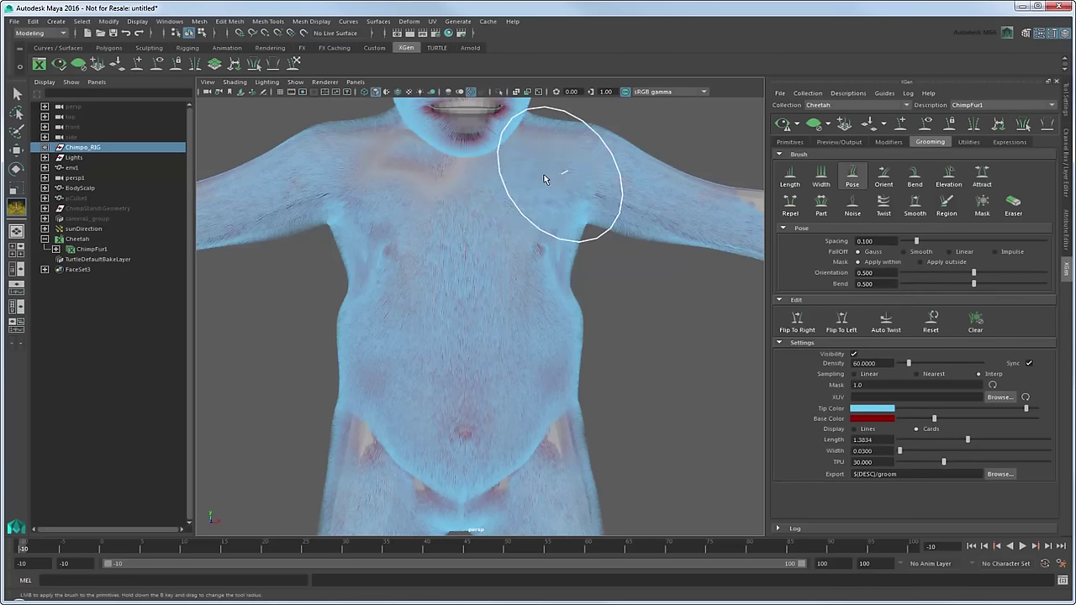
mouse_move(544, 174)
alt+mouse_down()
mouse_move(507, 210)
mouse_move(455, 183)
mouse_move(415, 306)
mouse_move(476, 260)
mouse_move(451, 180)
alt+mouse_up()
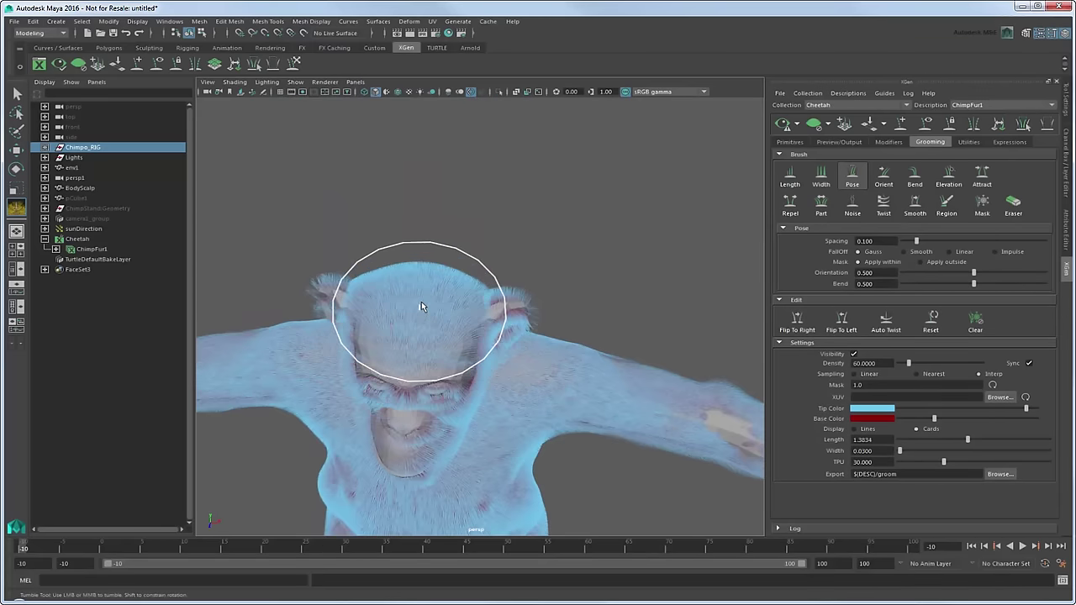
alt+drag(425, 289, 374, 200)
drag(451, 152, 471, 204)
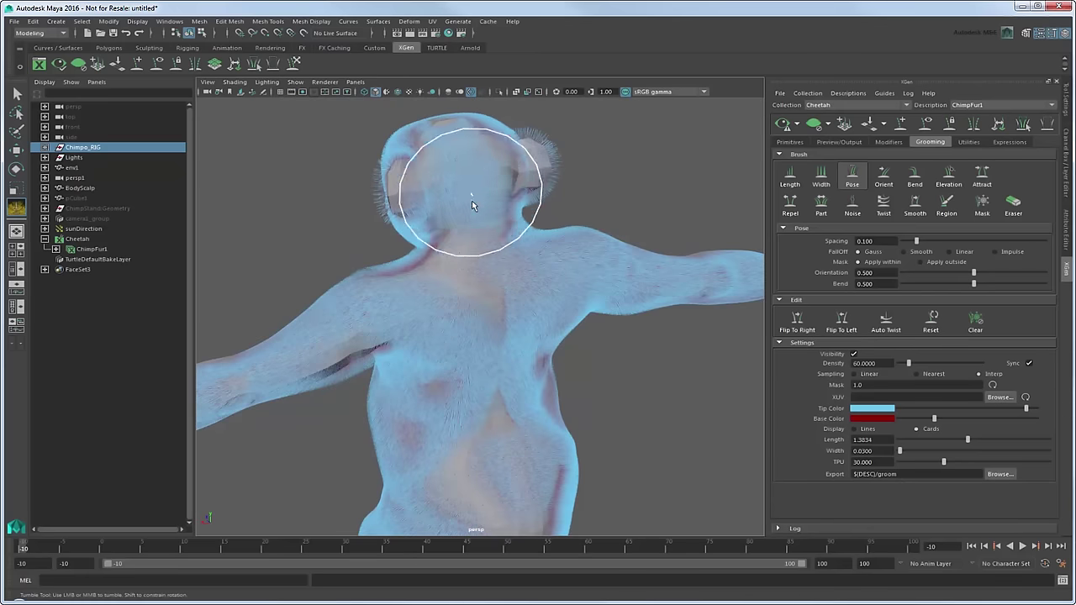
click(797, 320)
mouse_move(601, 310)
alt+mouse_down()
mouse_move(548, 300)
mouse_move(532, 283)
alt+mouse_up()
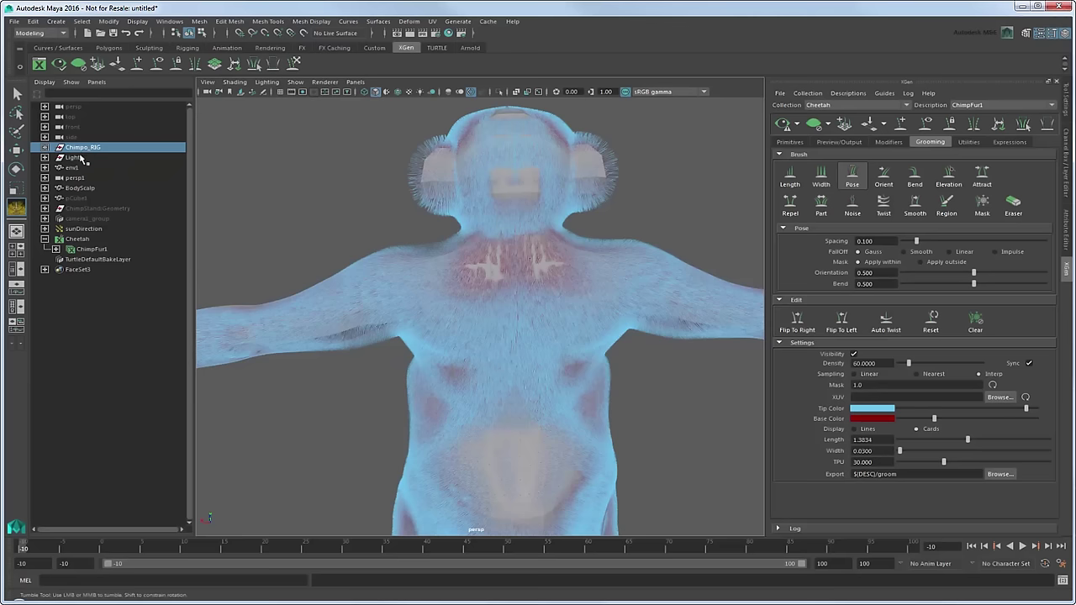
click(80, 188)
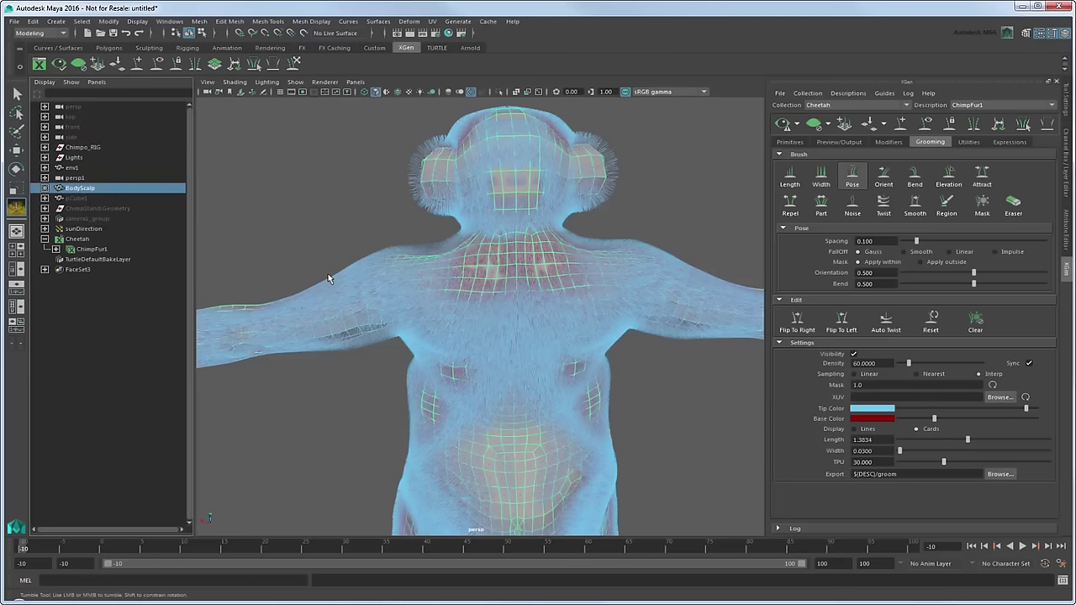
Step: Turn on smooth display, clear the selection, and cover the pink neck patches with fur
key(3)
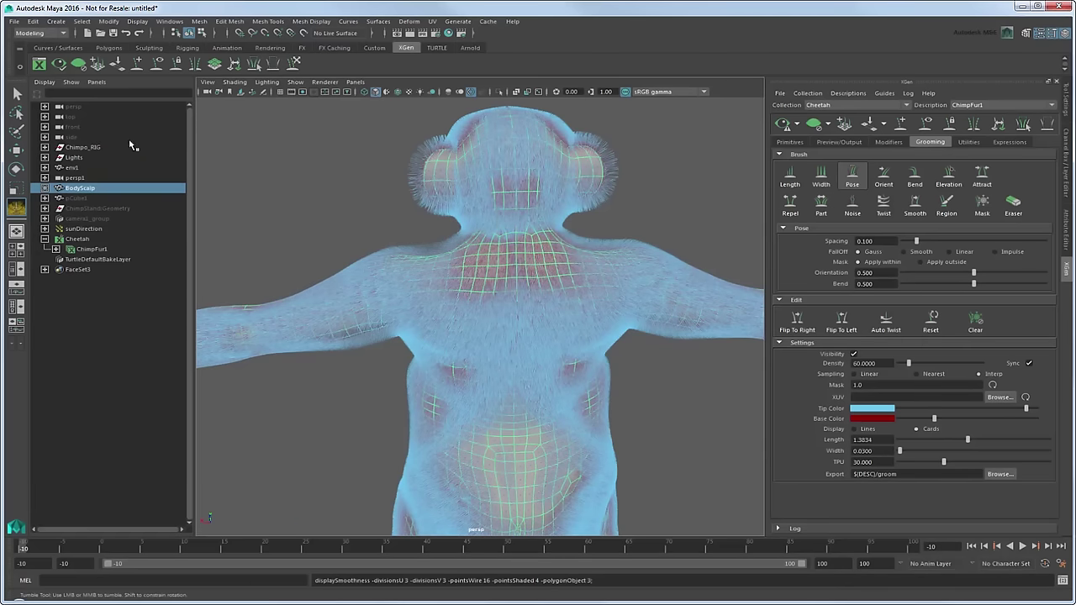
click(74, 109)
drag(512, 241, 524, 234)
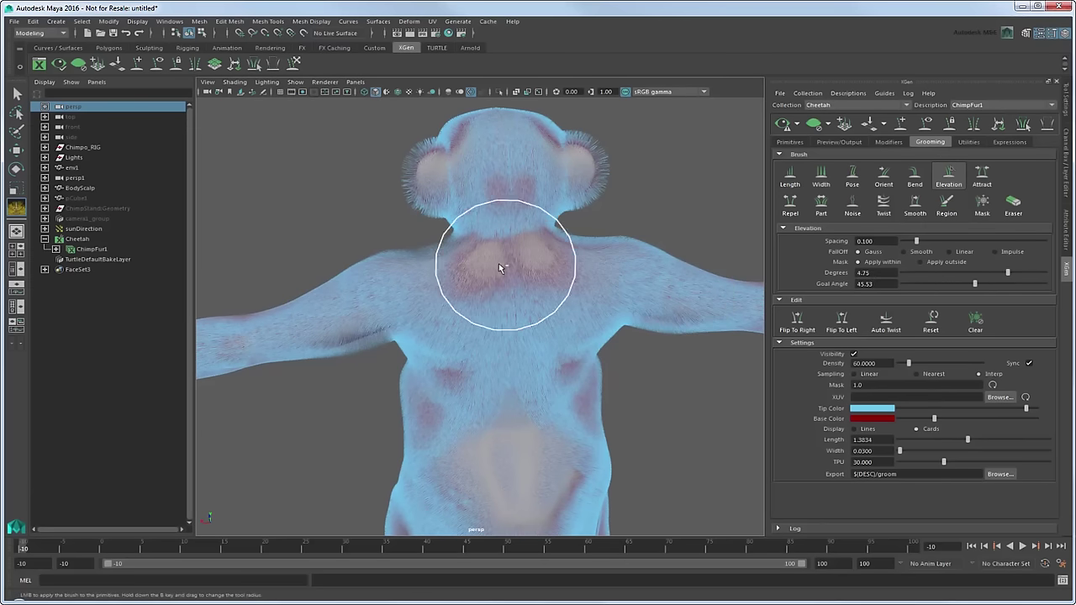
drag(499, 263, 533, 258)
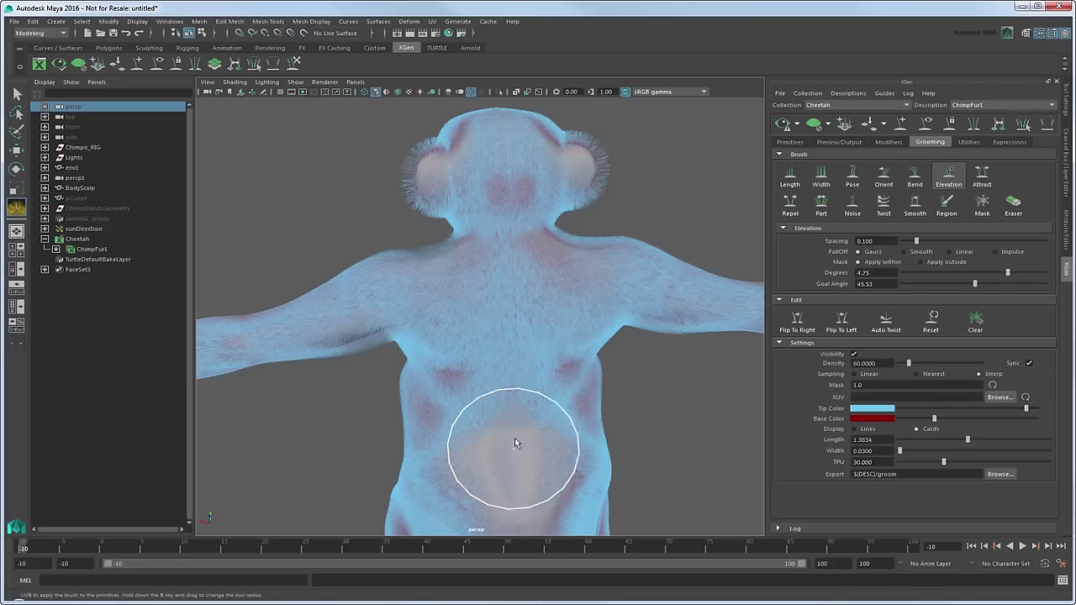
Step: Groom away the reddish band on the left knee, then frame the chest and arm
alt+middle_drag(490, 446, 482, 296)
mouse_move(526, 392)
alt+middle_down()
mouse_move(432, 384)
mouse_move(425, 404)
alt+middle_up()
drag(438, 385, 426, 402)
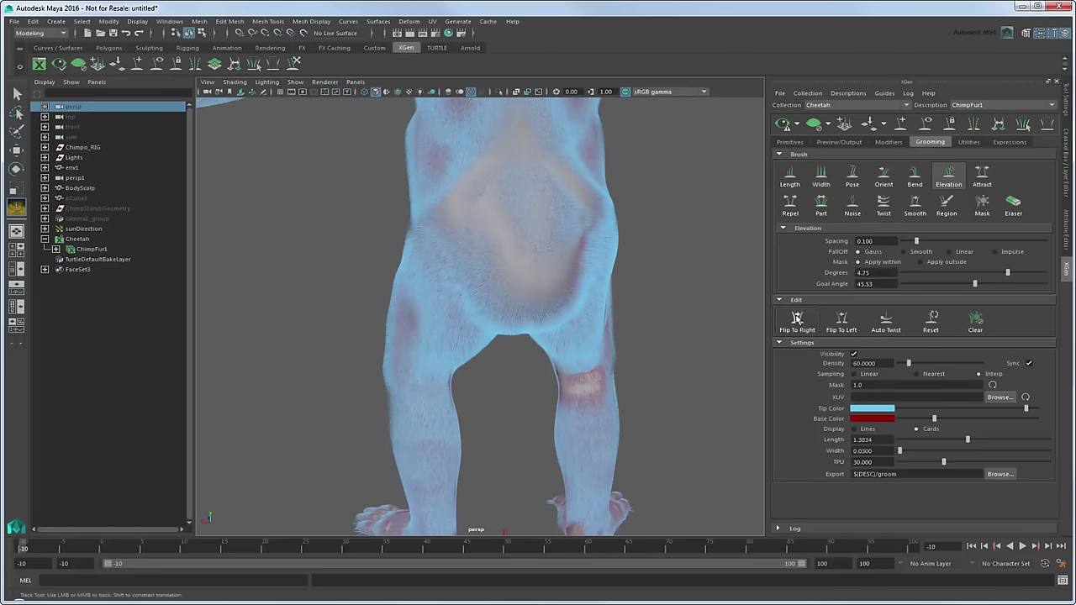
mouse_move(507, 357)
alt+mouse_down()
mouse_move(493, 348)
mouse_move(476, 392)
mouse_move(518, 397)
mouse_move(480, 312)
mouse_move(472, 210)
alt+mouse_up()
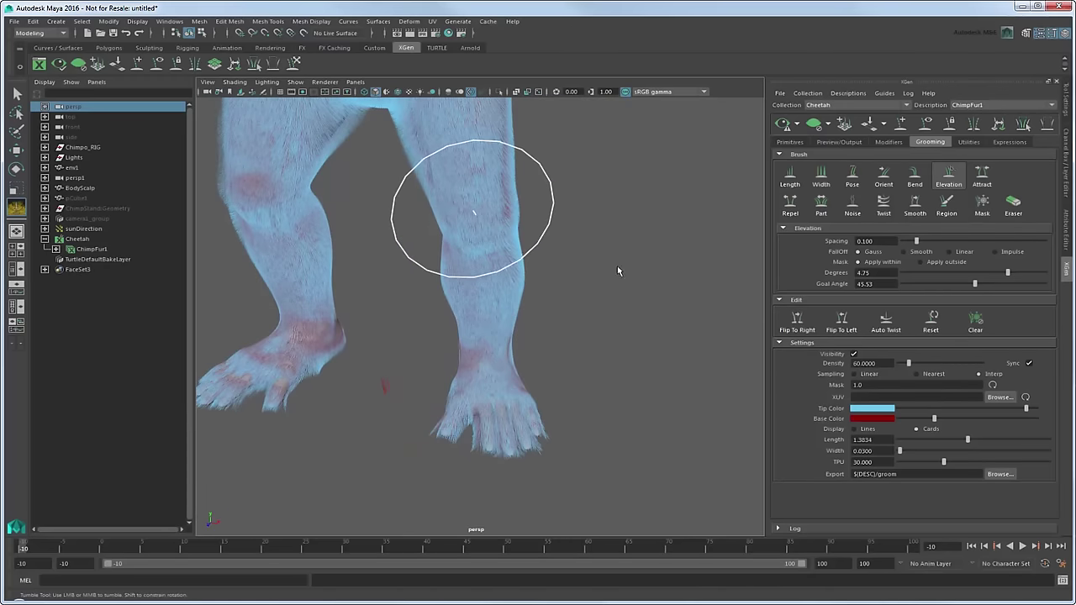
mouse_move(563, 269)
alt+mouse_down()
mouse_move(521, 290)
mouse_move(497, 367)
alt+mouse_up()
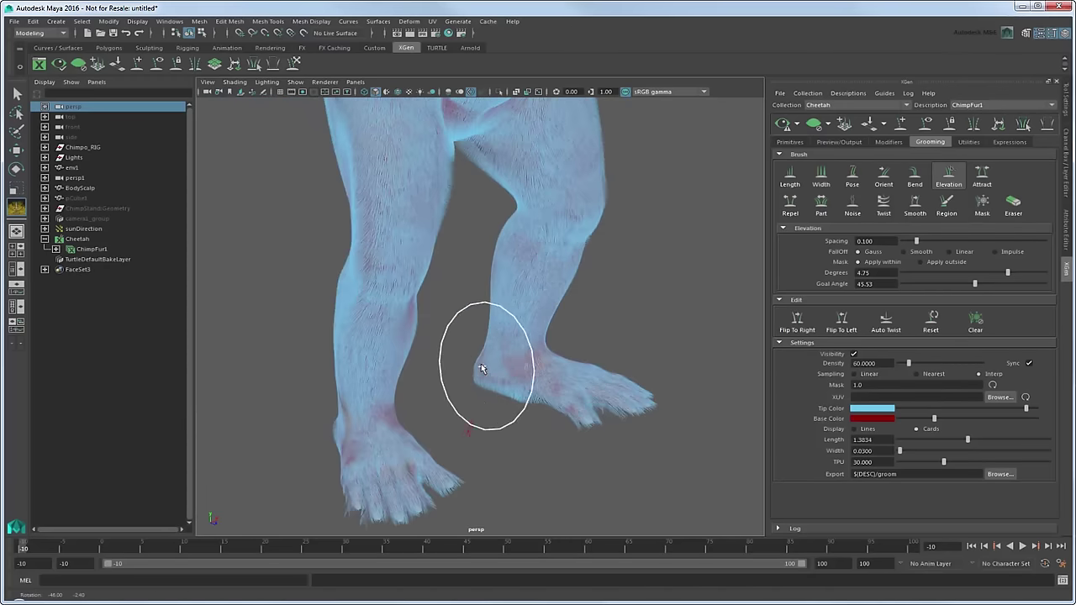
alt+middle_drag(568, 280, 456, 468)
alt+right_drag(457, 468, 462, 344)
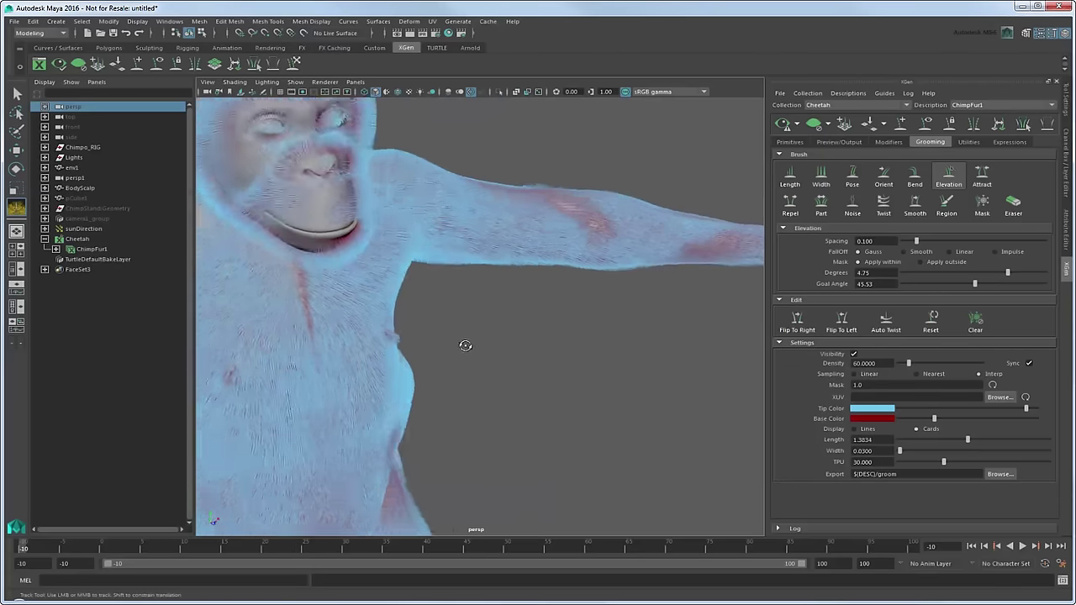
alt+middle_drag(462, 344, 432, 300)
alt+right_drag(432, 300, 418, 306)
mouse_move(418, 307)
alt+mouse_down()
mouse_move(492, 324)
mouse_move(395, 252)
alt+mouse_up()
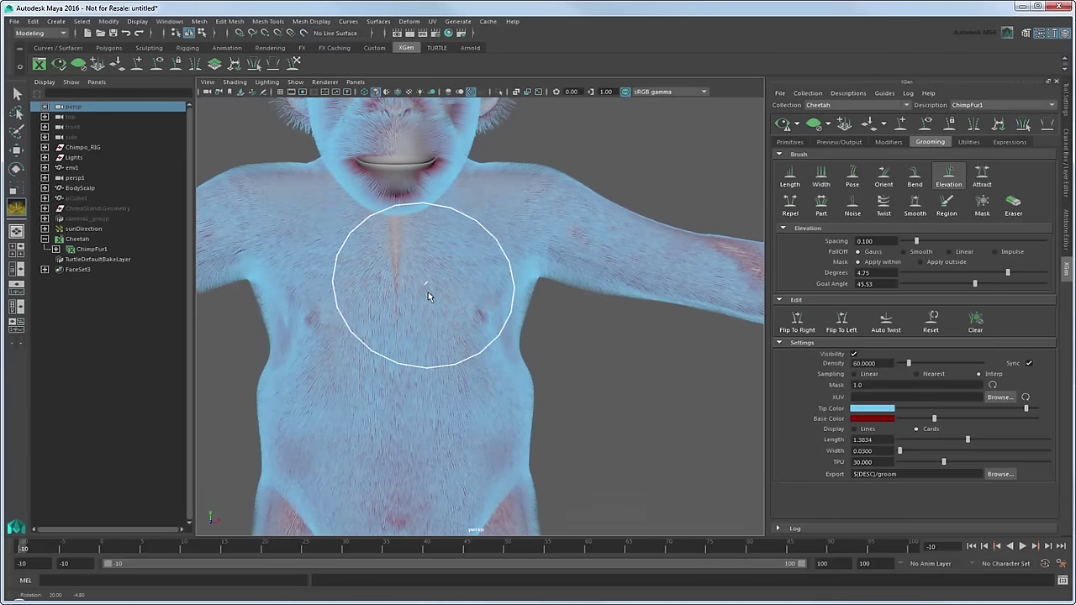
Step: Comb the belly with the Pose brush, then lift it with the Elevation brush and inspect the arm
click(851, 177)
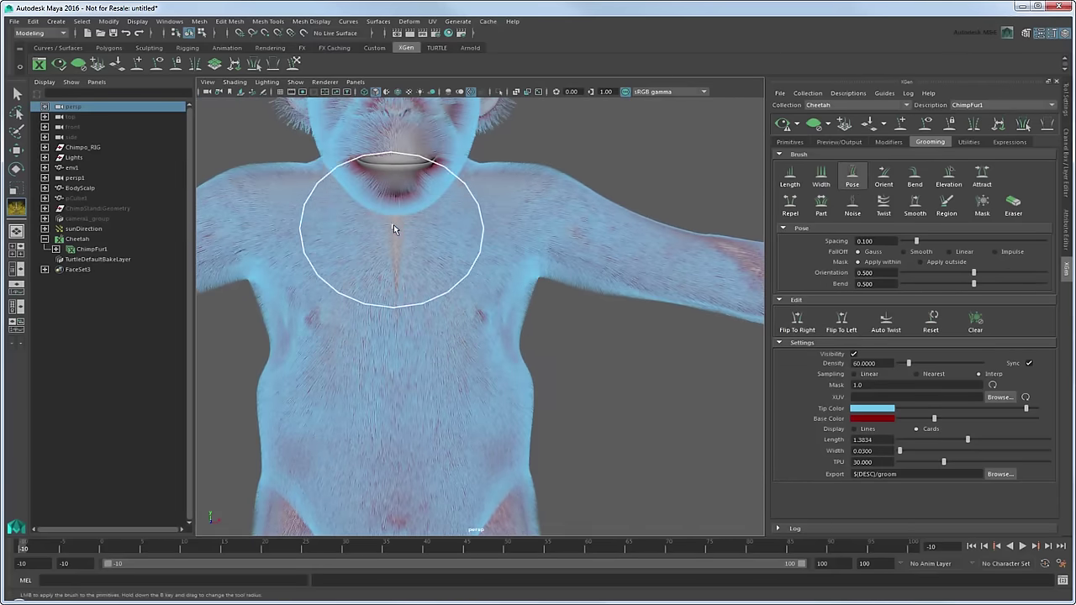
drag(394, 272, 423, 417)
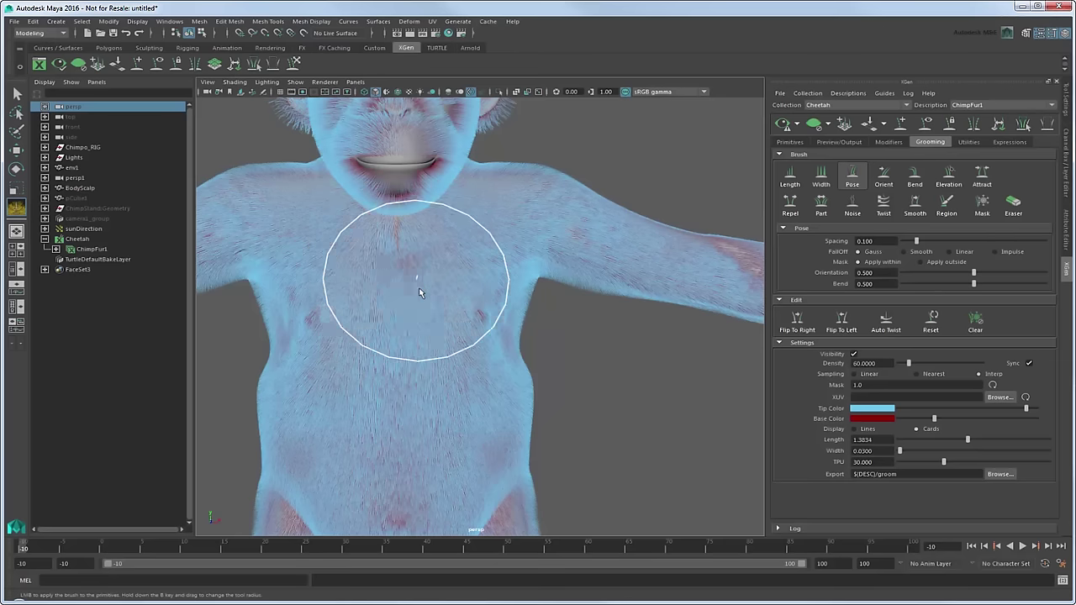
click(948, 176)
drag(401, 380, 403, 475)
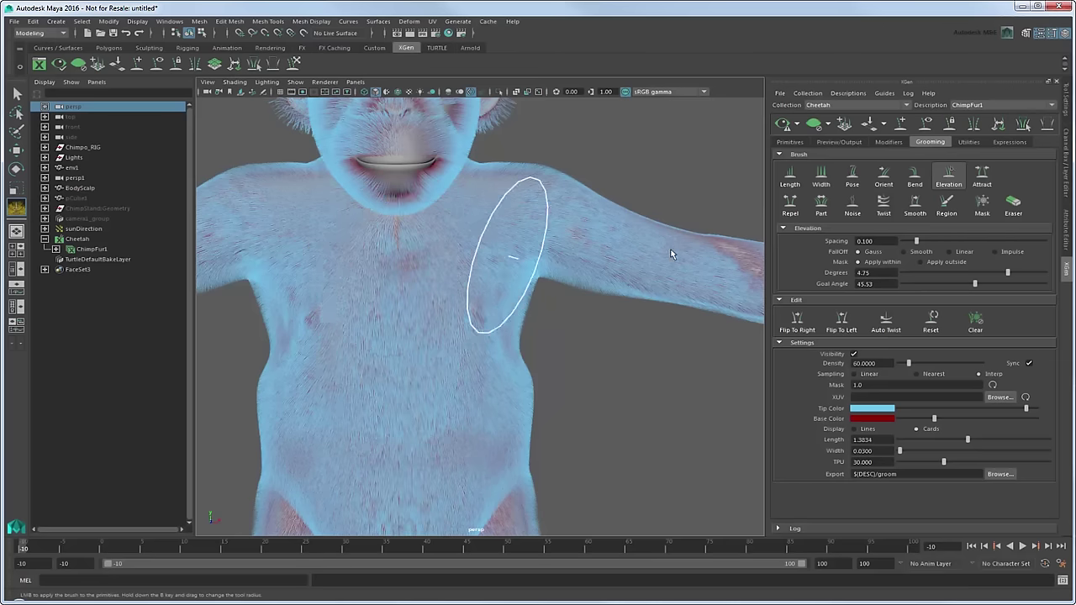
alt+drag(492, 277, 490, 275)
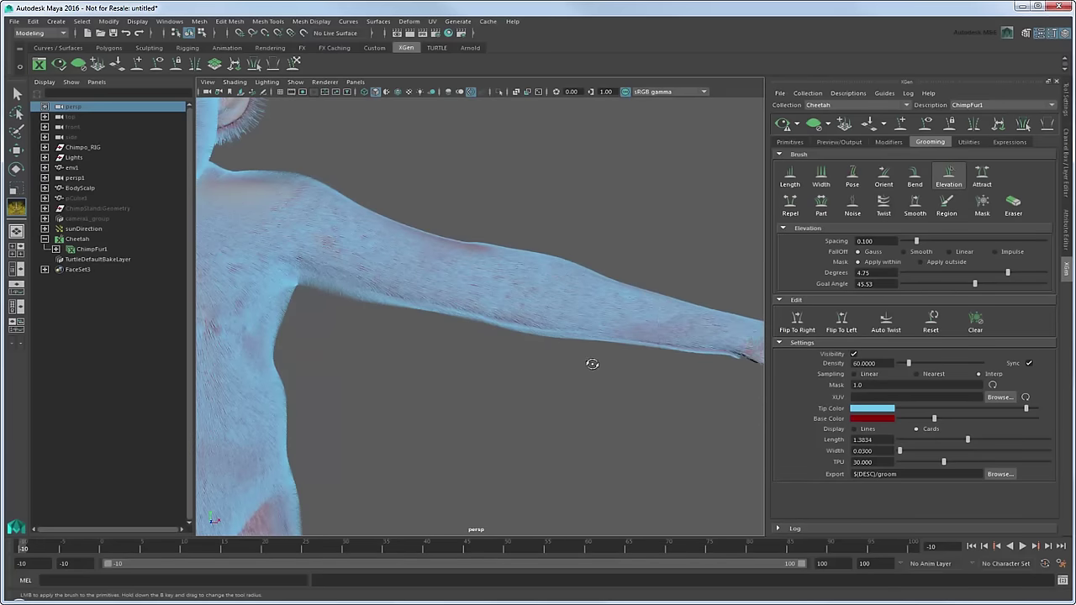
alt+drag(592, 364, 460, 467)
mouse_move(659, 511)
alt+mouse_down()
mouse_move(333, 401)
mouse_move(446, 334)
mouse_move(566, 325)
alt+mouse_up()
alt+drag(409, 335, 513, 320)
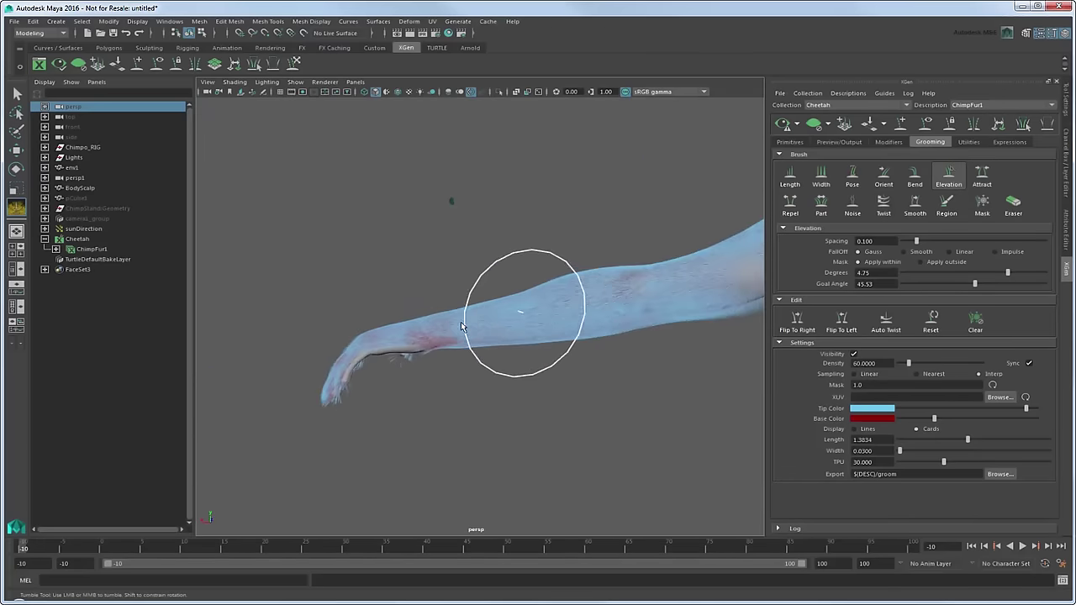
mouse_move(375, 359)
alt+mouse_down()
mouse_move(356, 412)
mouse_move(554, 388)
alt+mouse_up()
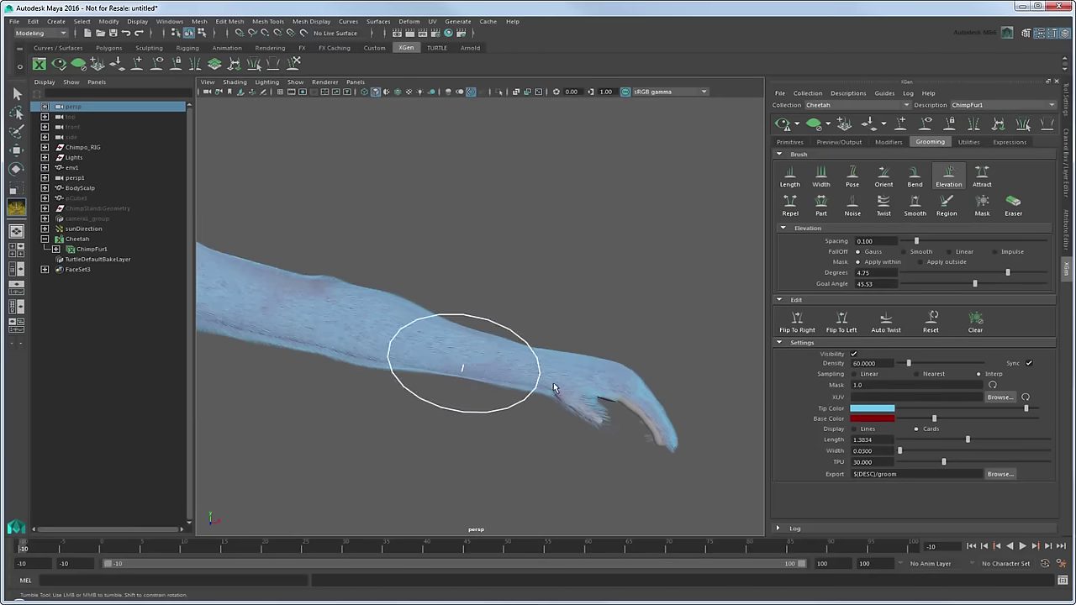
mouse_move(395, 358)
alt+mouse_down()
mouse_move(471, 336)
mouse_move(460, 296)
mouse_move(478, 257)
mouse_move(494, 253)
mouse_move(570, 314)
mouse_move(505, 311)
alt+mouse_up()
Step: Switch to the Pose brush and comb the fur over the face, forehead and ear
click(853, 177)
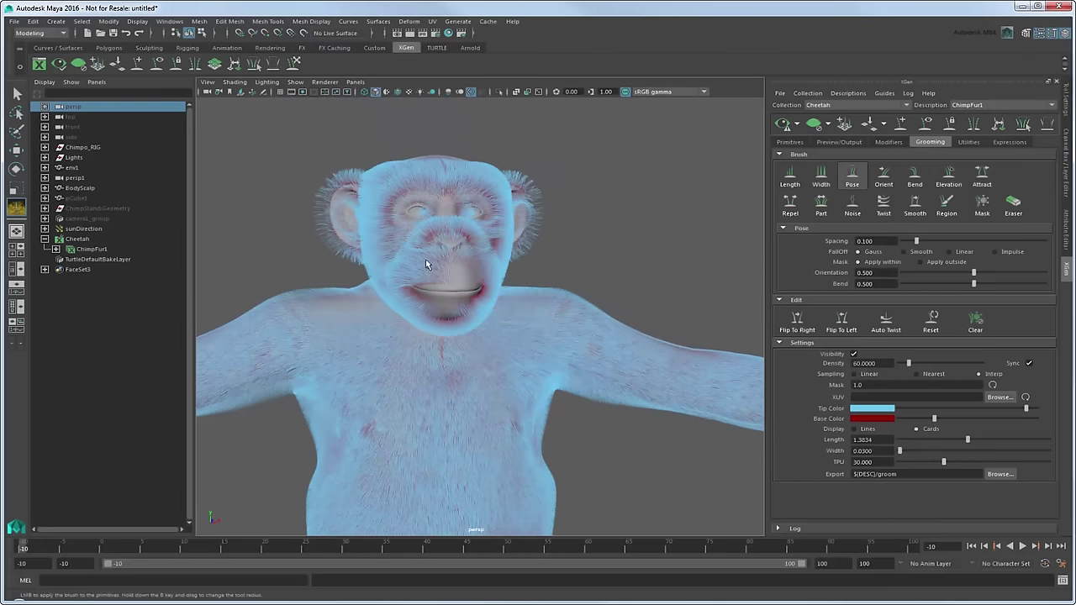
alt+drag(437, 294, 485, 291)
alt+right_drag(485, 291, 507, 283)
alt+middle_drag(507, 284, 423, 257)
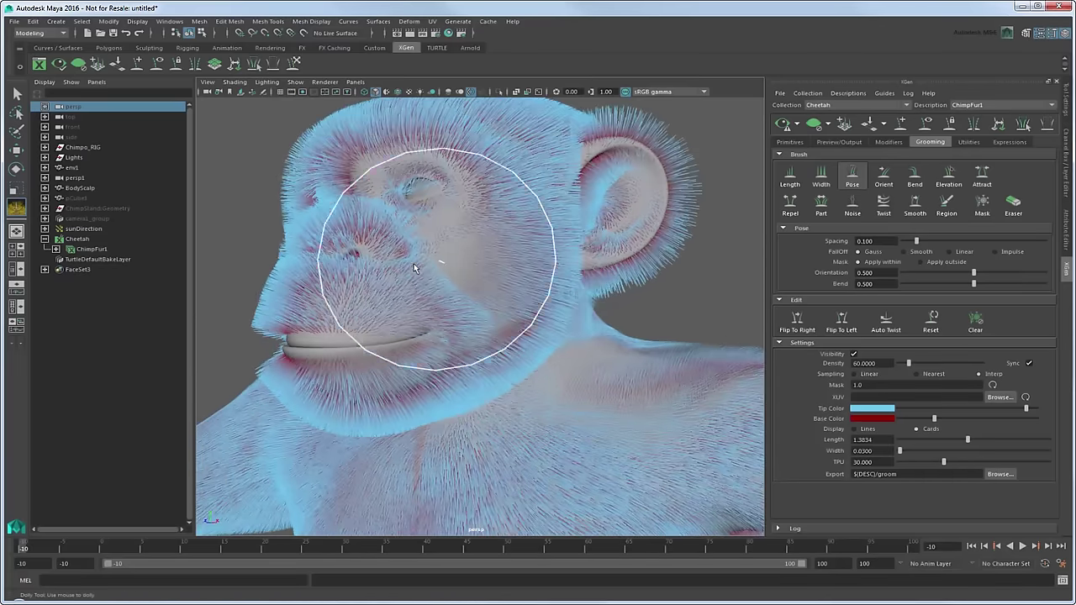
mouse_move(400, 256)
alt+mouse_down()
mouse_move(432, 193)
mouse_move(423, 238)
alt+mouse_up()
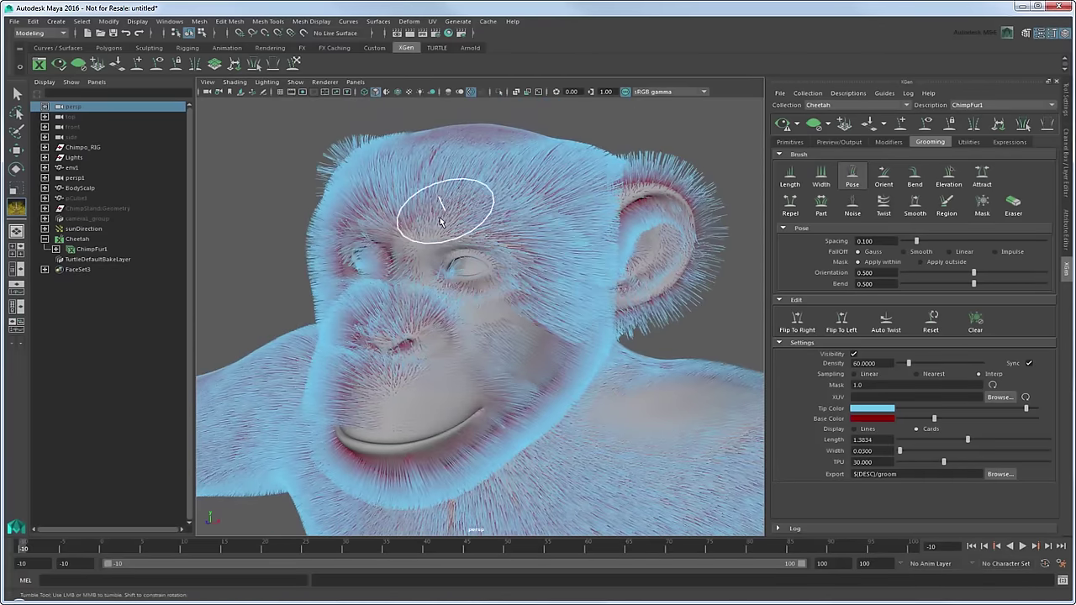
alt+drag(516, 191, 441, 246)
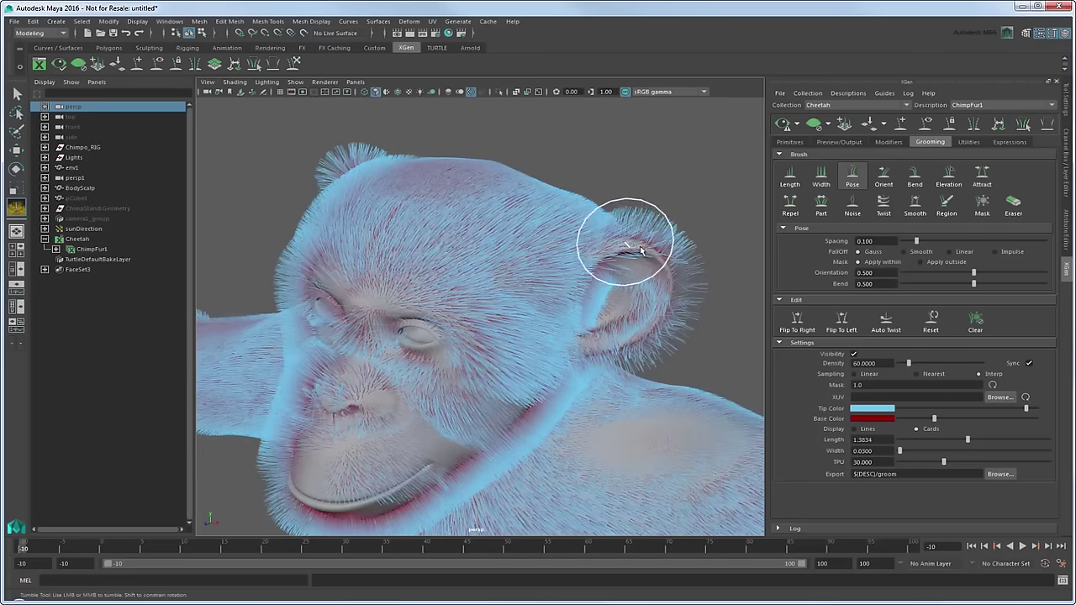
mouse_move(608, 353)
alt+mouse_down()
mouse_move(540, 302)
mouse_move(496, 303)
alt+mouse_up()
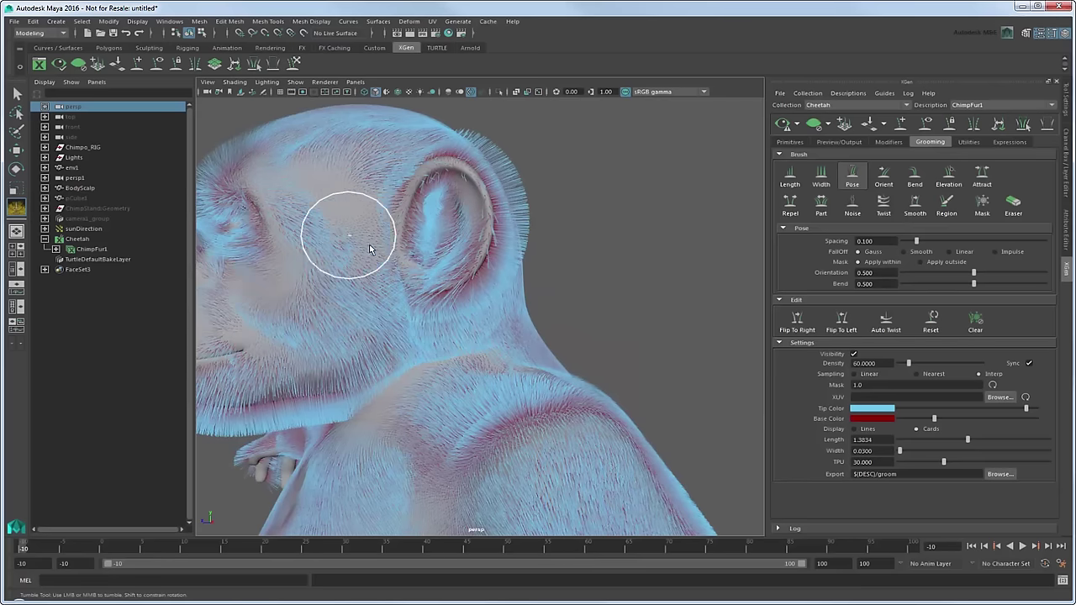
Step: Orbit around the head to check the combed fur from above, the front and under the chin
alt+drag(382, 164, 420, 227)
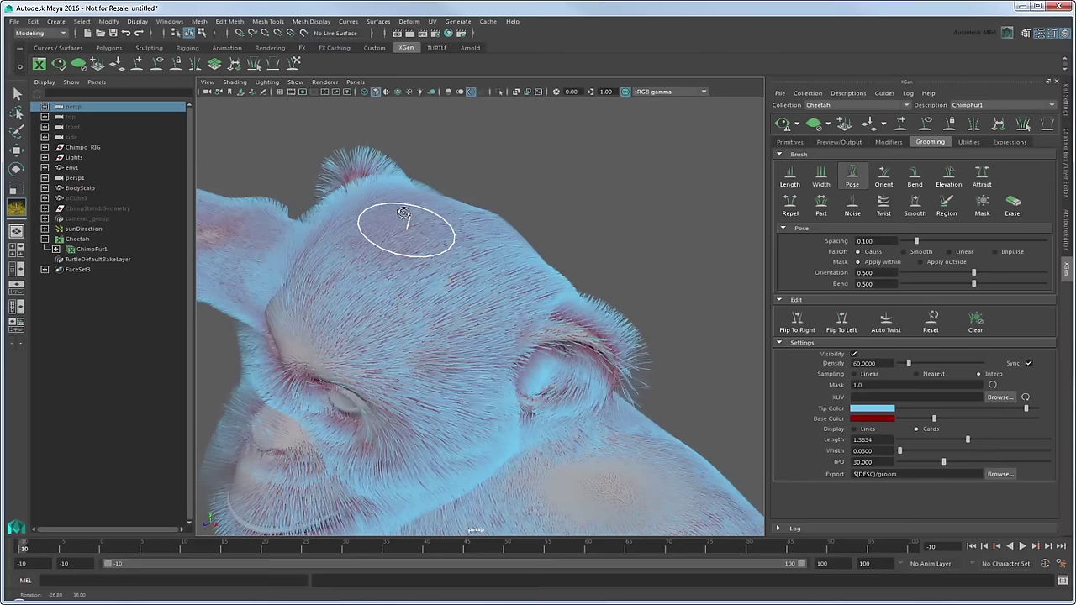
alt+drag(517, 320, 491, 204)
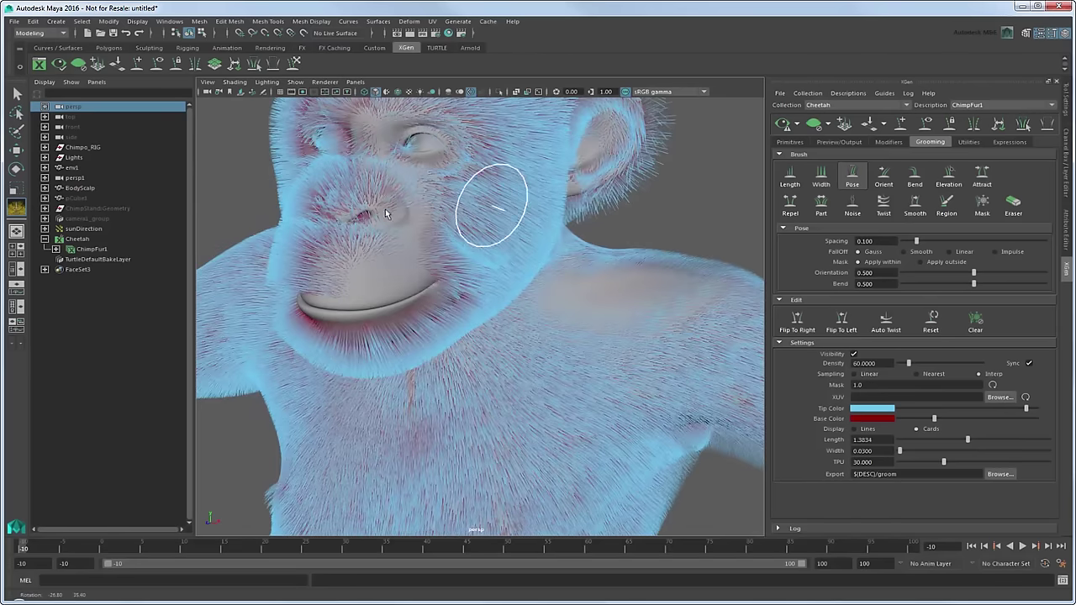
mouse_move(413, 240)
alt+mouse_down()
mouse_move(422, 211)
mouse_move(451, 208)
alt+mouse_up()
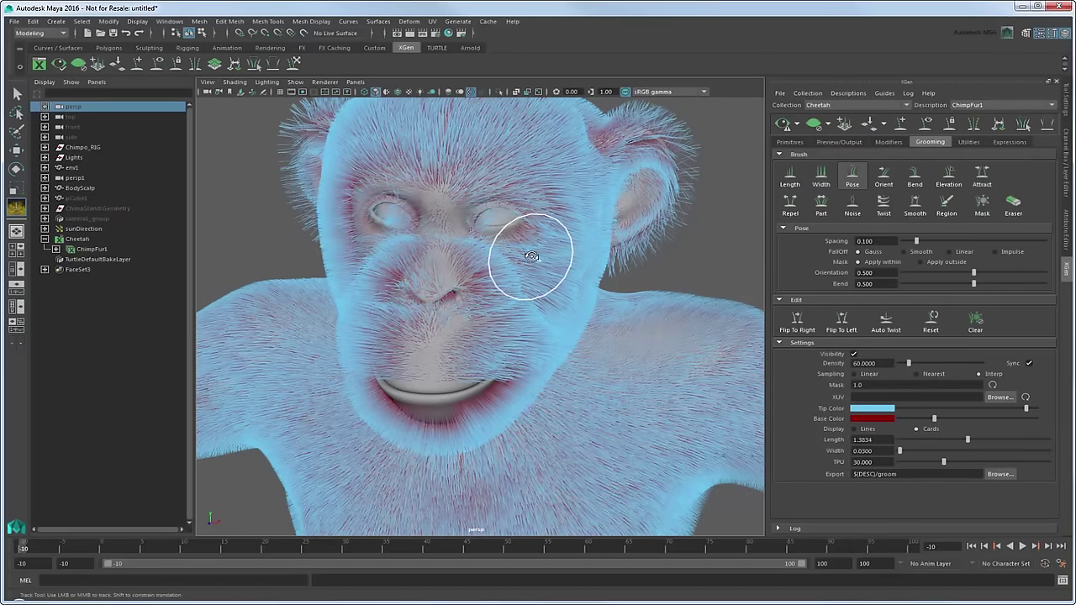
alt+drag(531, 256, 457, 188)
alt+drag(457, 120, 504, 236)
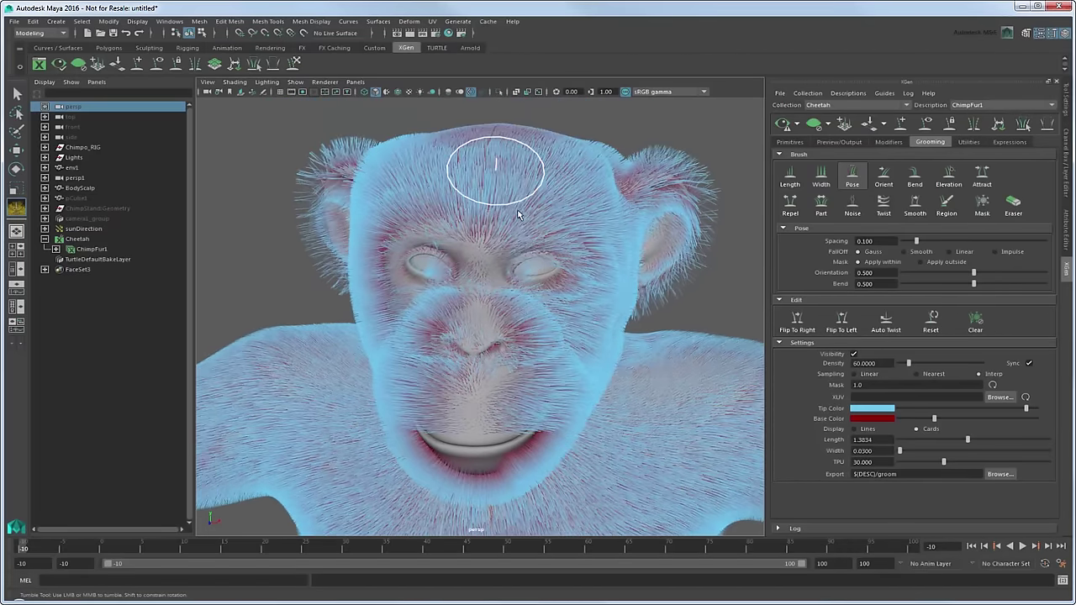
mouse_move(611, 196)
alt+mouse_down()
mouse_move(577, 240)
mouse_move(389, 269)
alt+mouse_up()
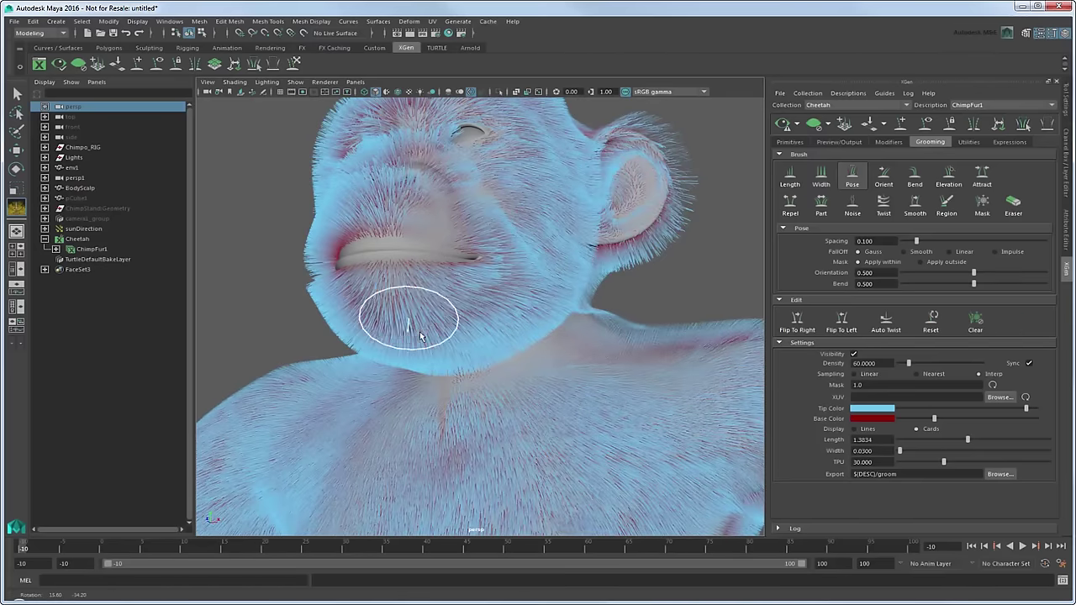
alt+drag(444, 301, 316, 296)
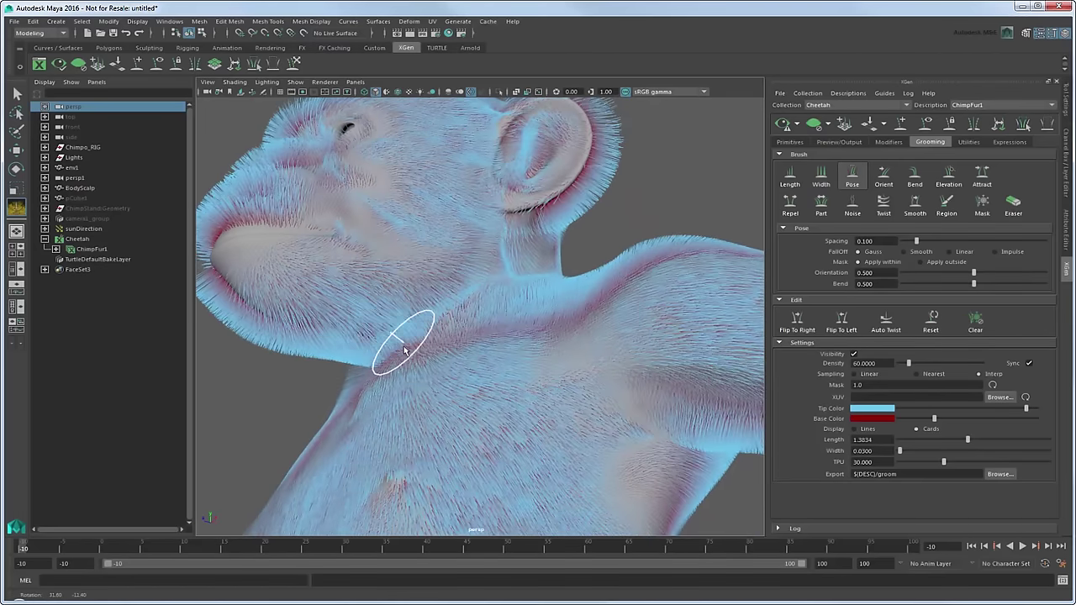
Step: Comb the fur around the left ear with the Pose brush, orbiting around the head and neck
mouse_move(404, 351)
alt+mouse_down()
mouse_move(449, 312)
mouse_move(432, 324)
mouse_move(311, 308)
mouse_move(250, 254)
alt+mouse_up()
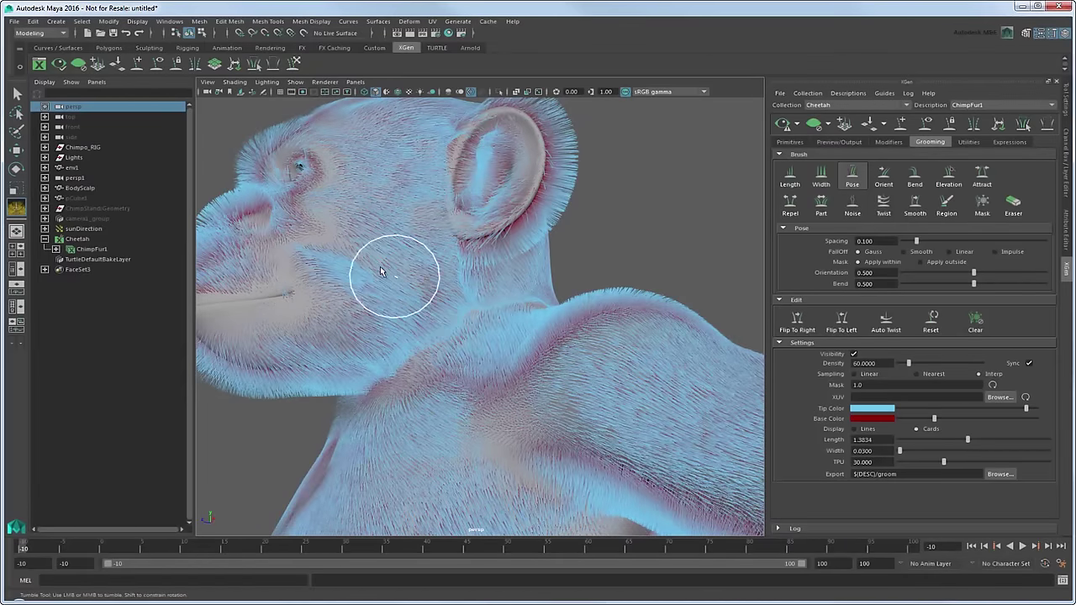
alt+drag(486, 312, 511, 345)
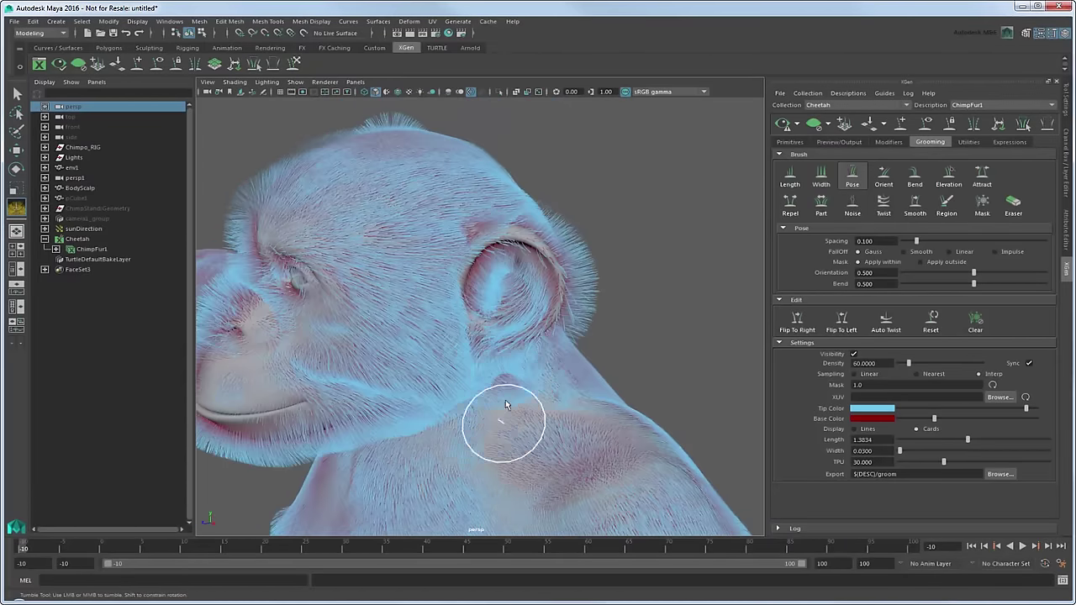
mouse_move(530, 394)
alt+mouse_down()
mouse_move(656, 343)
mouse_move(585, 389)
mouse_move(487, 311)
mouse_move(336, 284)
mouse_move(356, 293)
alt+mouse_up()
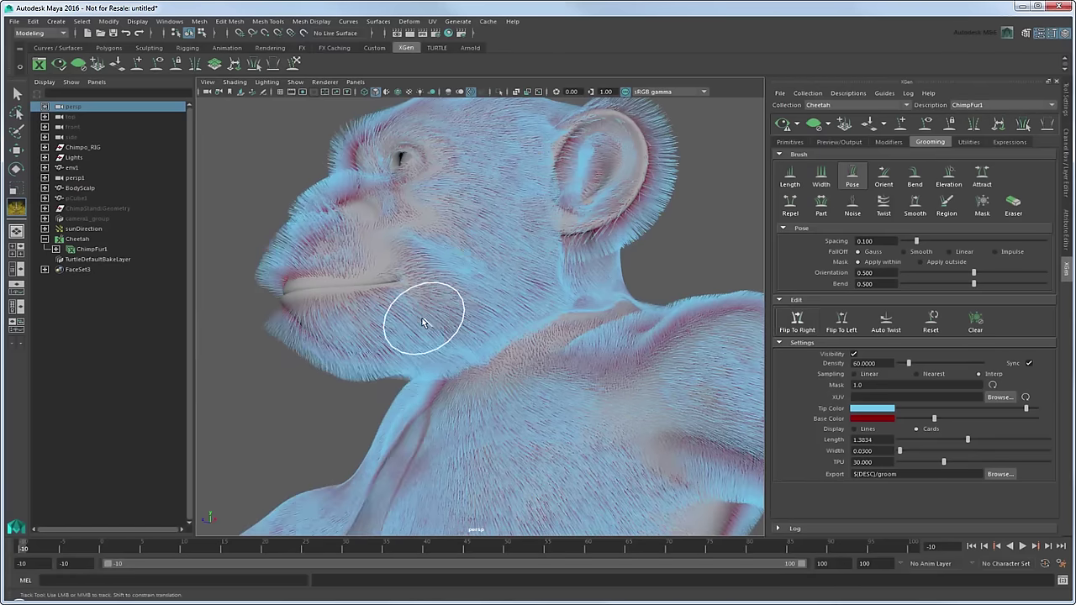
mouse_move(420, 317)
alt+mouse_down()
mouse_move(507, 308)
mouse_move(488, 269)
alt+mouse_up()
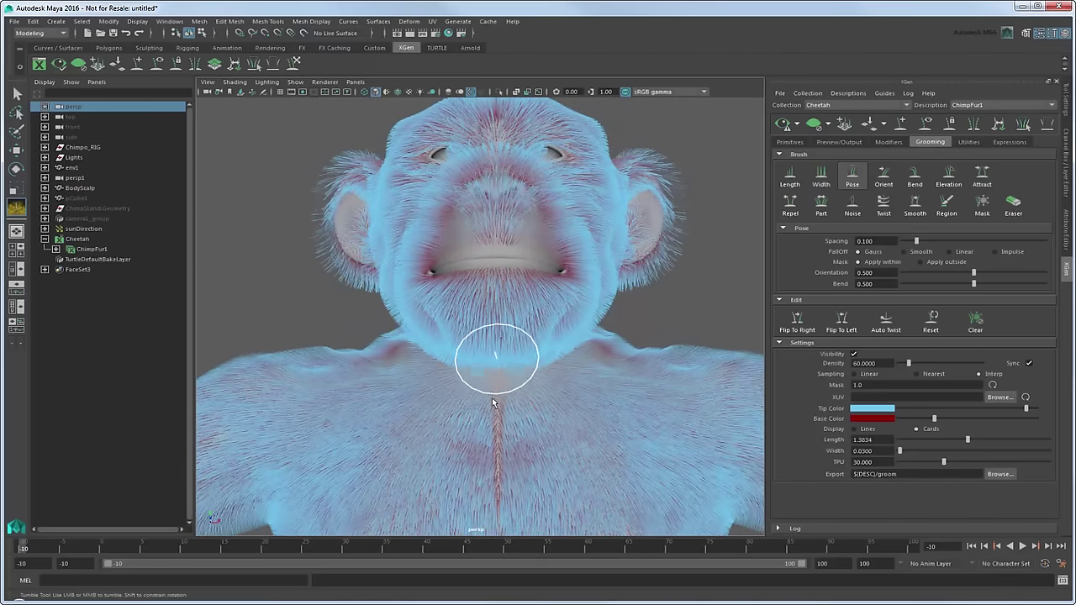
mouse_move(492, 442)
alt+mouse_down()
mouse_move(524, 312)
mouse_move(520, 320)
mouse_move(617, 306)
mouse_move(505, 240)
mouse_move(670, 257)
mouse_move(600, 180)
alt+mouse_up()
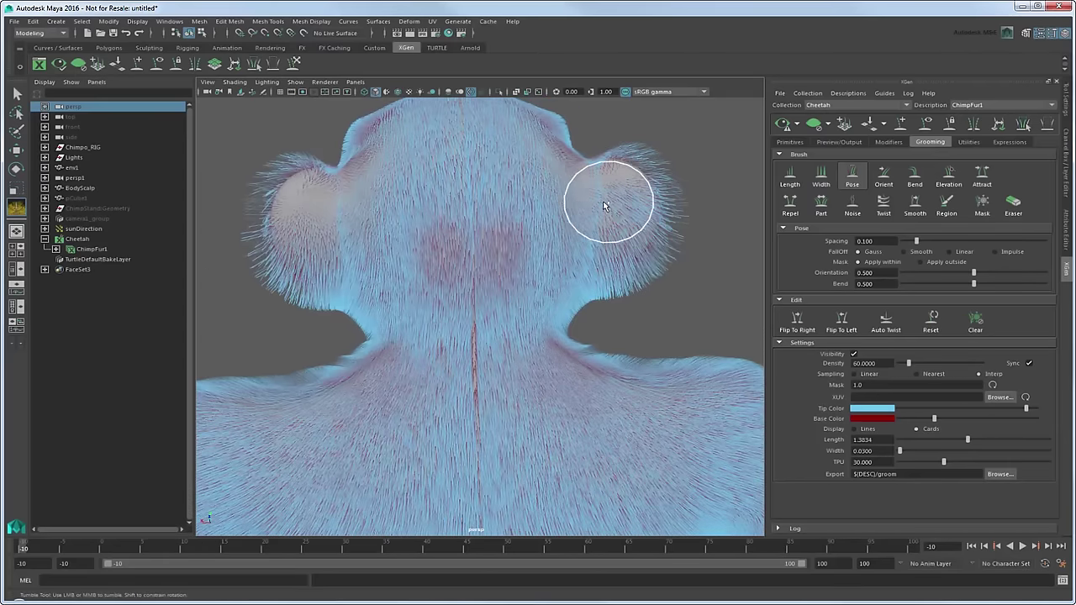
mouse_move(307, 201)
mouse_down()
mouse_move(281, 216)
mouse_move(308, 182)
mouse_move(330, 189)
mouse_move(319, 240)
mouse_up()
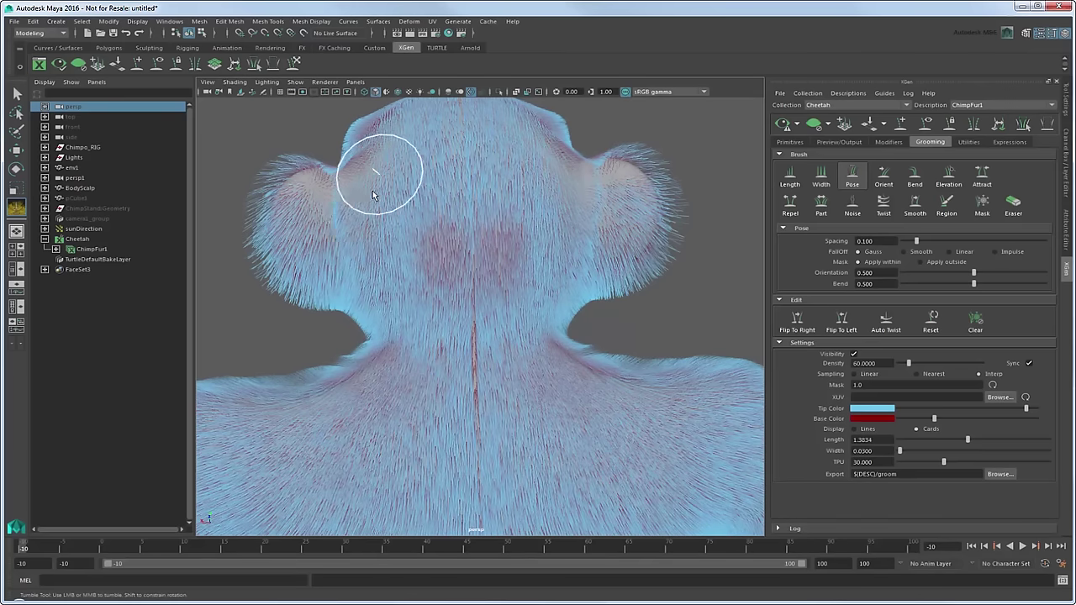
alt+drag(468, 467, 525, 387)
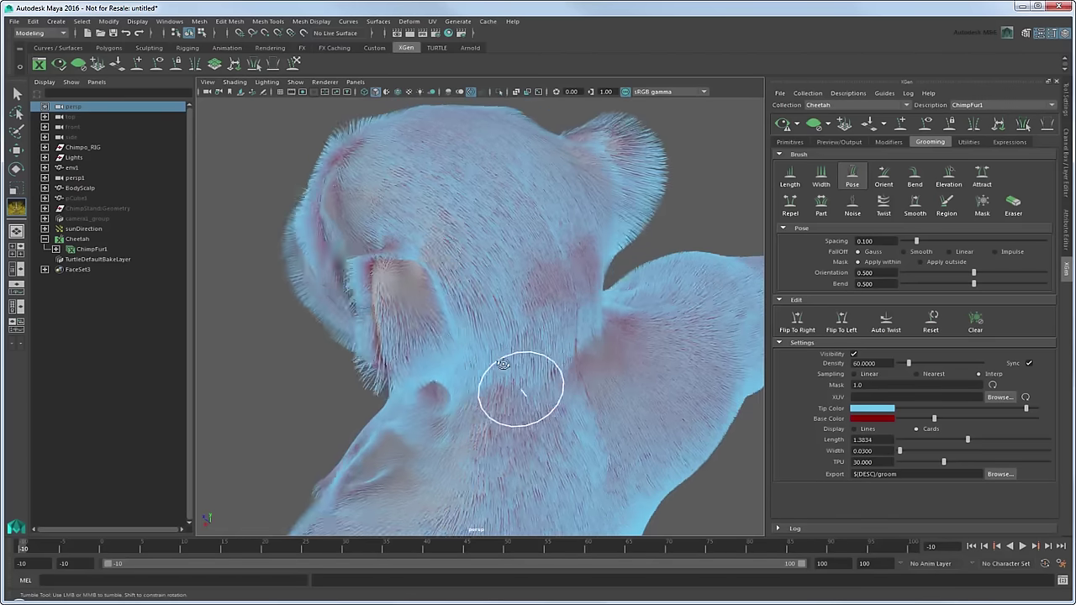
mouse_move(422, 267)
alt+mouse_down()
mouse_move(567, 211)
mouse_move(591, 228)
alt+mouse_up()
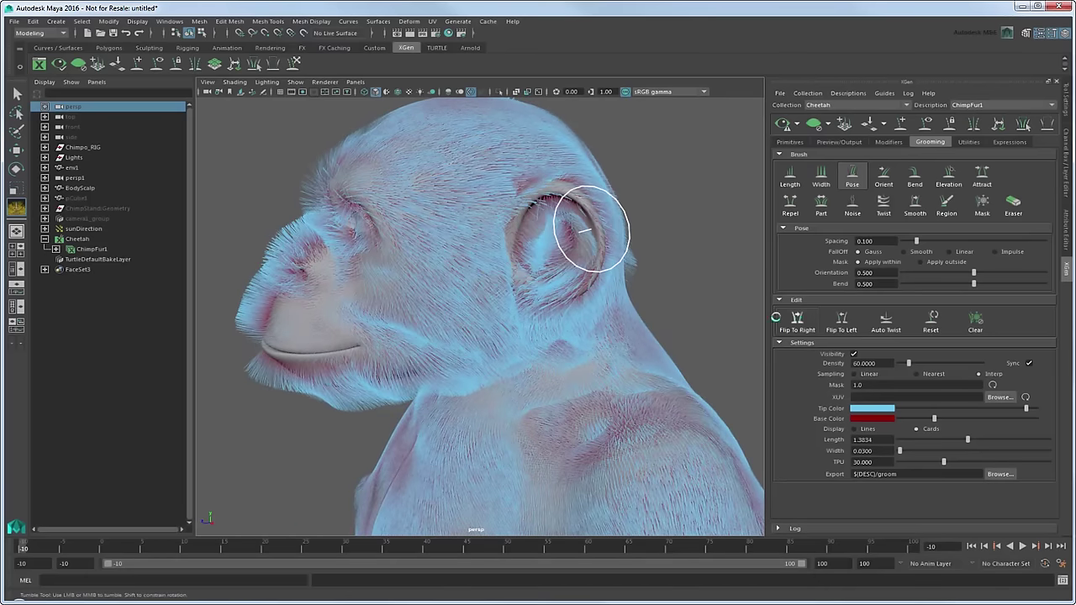
mouse_move(529, 273)
alt+mouse_down()
mouse_move(583, 241)
mouse_move(558, 240)
mouse_move(694, 242)
alt+mouse_up()
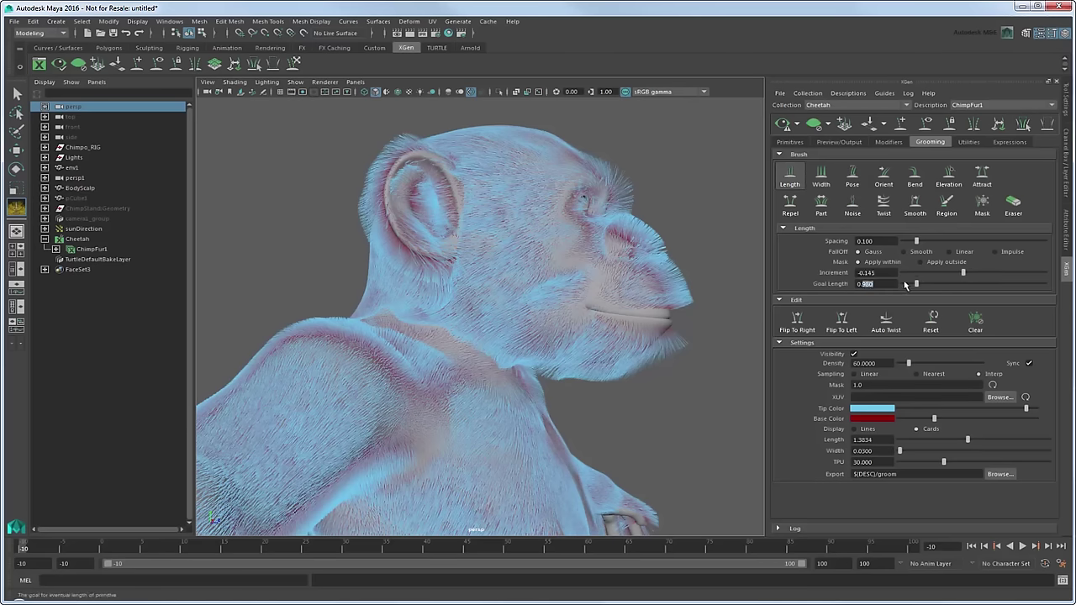
Step: Trim the fur from the nose up to the brow very short (Increment -1.0, Goal Length 0.2)
alt+drag(514, 279, 409, 312)
alt+right_drag(409, 312, 492, 330)
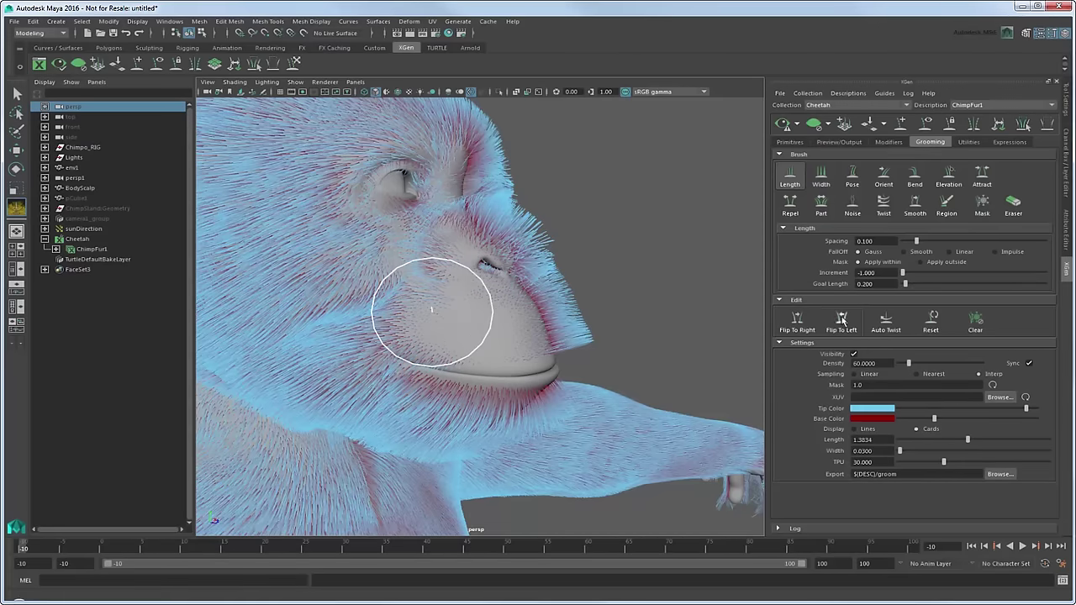
alt+drag(572, 303, 436, 343)
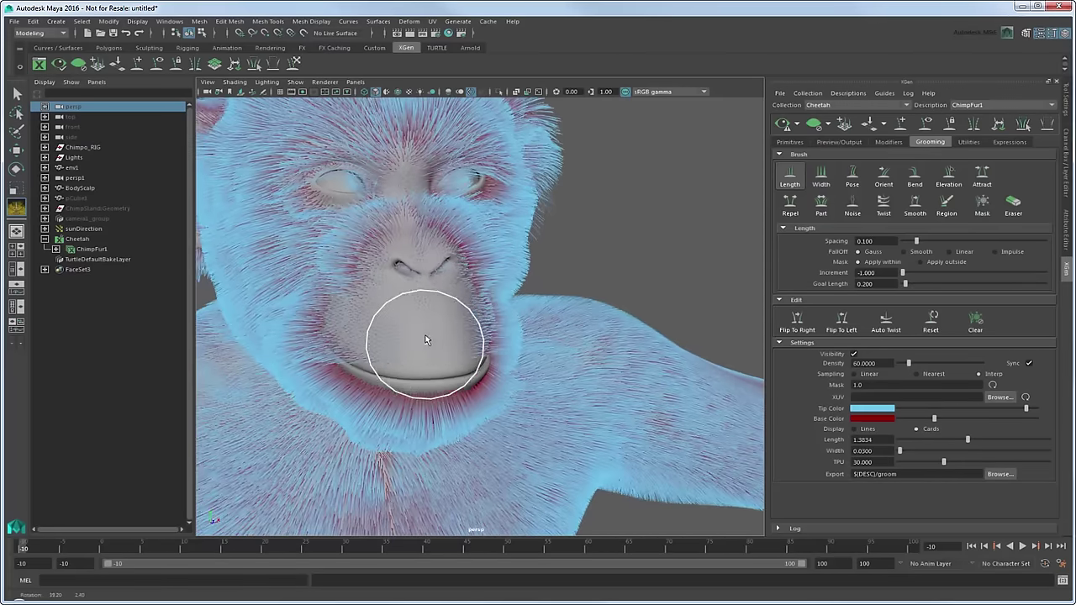
alt+drag(420, 258, 554, 291)
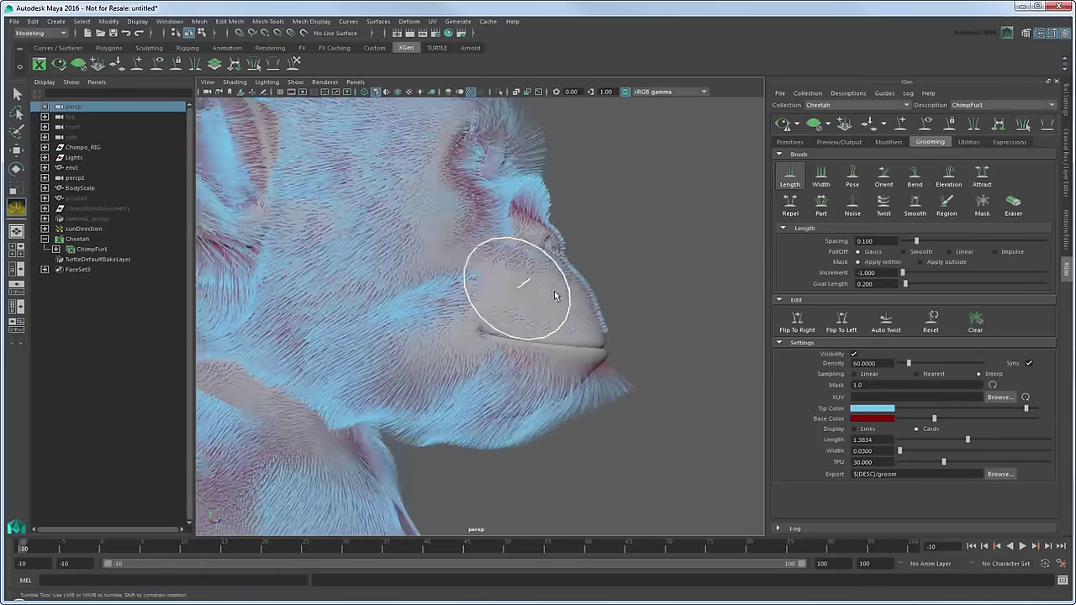
alt+right_drag(554, 290, 538, 242)
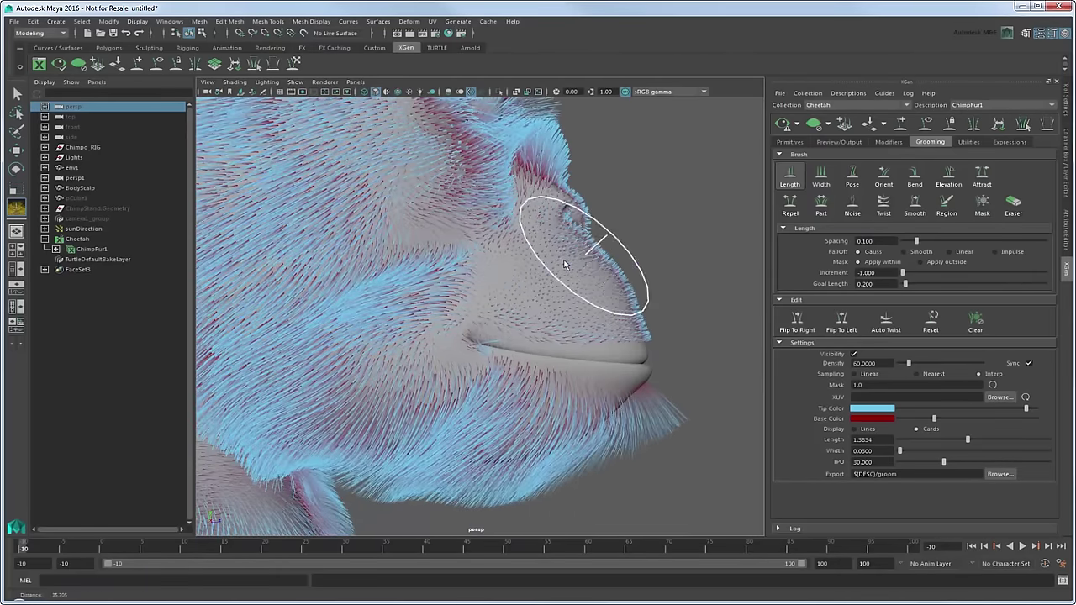
alt+drag(571, 252, 517, 264)
mouse_move(458, 247)
mouse_down()
mouse_move(423, 213)
mouse_move(453, 383)
mouse_move(403, 405)
mouse_move(383, 395)
mouse_move(396, 404)
mouse_move(521, 393)
mouse_up()
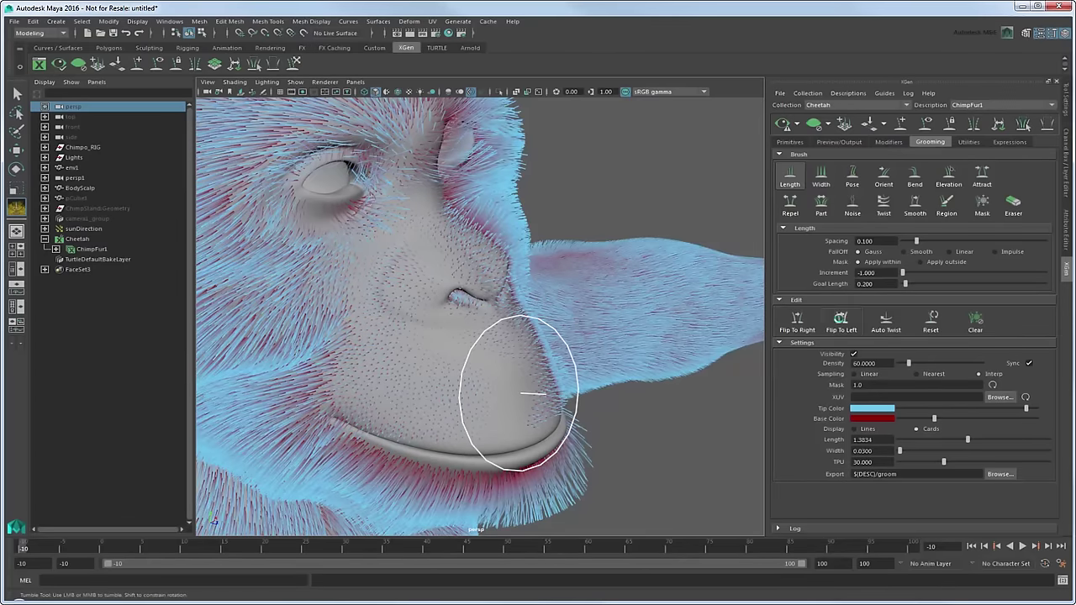
Step: Shorten the hair inside the ear and along the upper ear
alt+drag(459, 298, 421, 313)
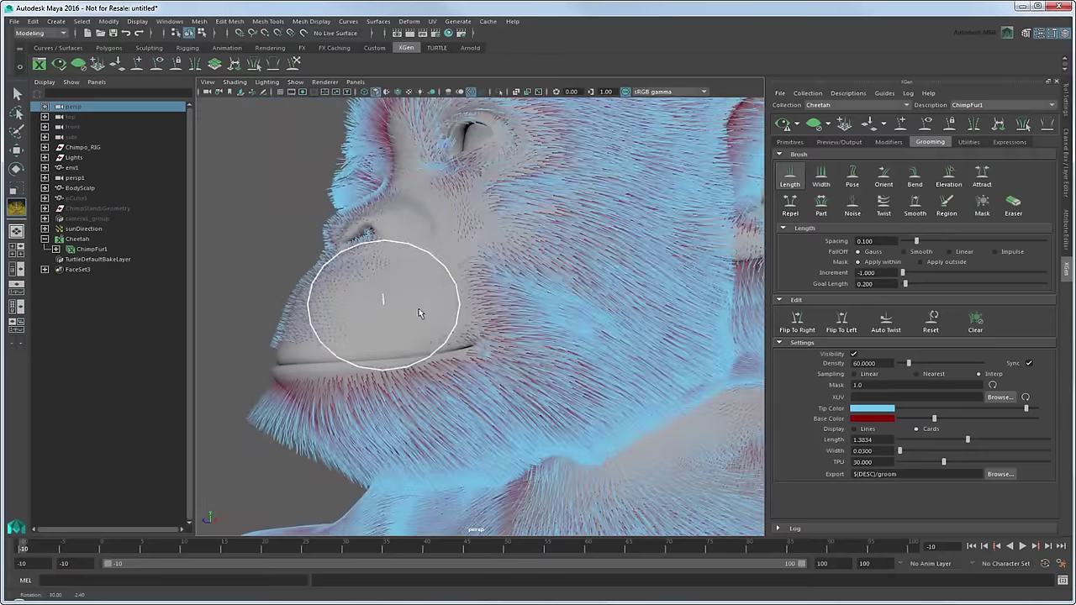
alt+middle_drag(440, 308, 476, 312)
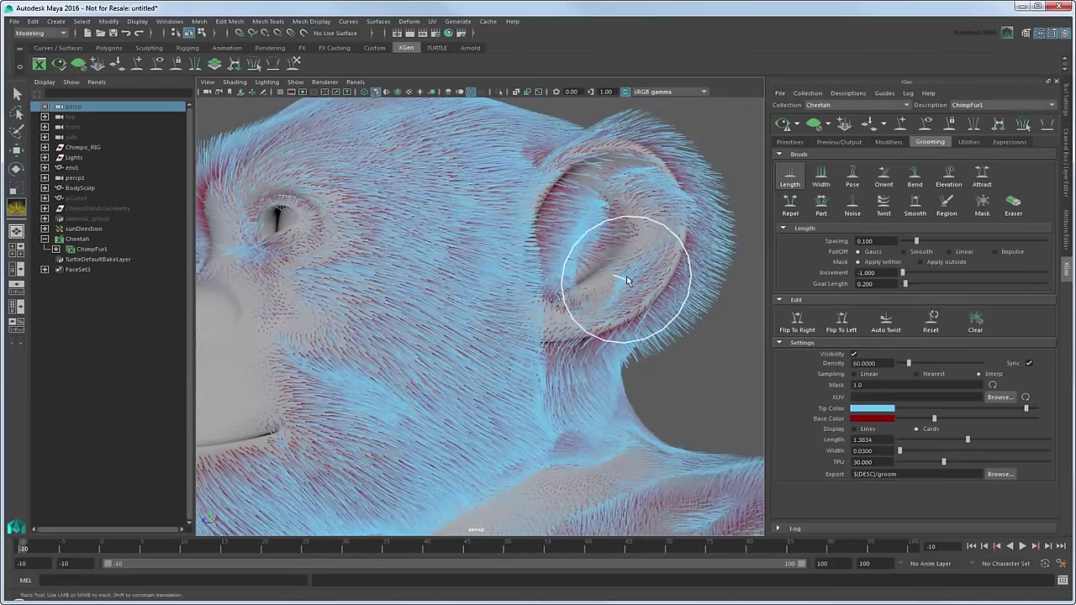
mouse_move(626, 280)
mouse_down()
mouse_move(639, 206)
mouse_move(651, 267)
mouse_up()
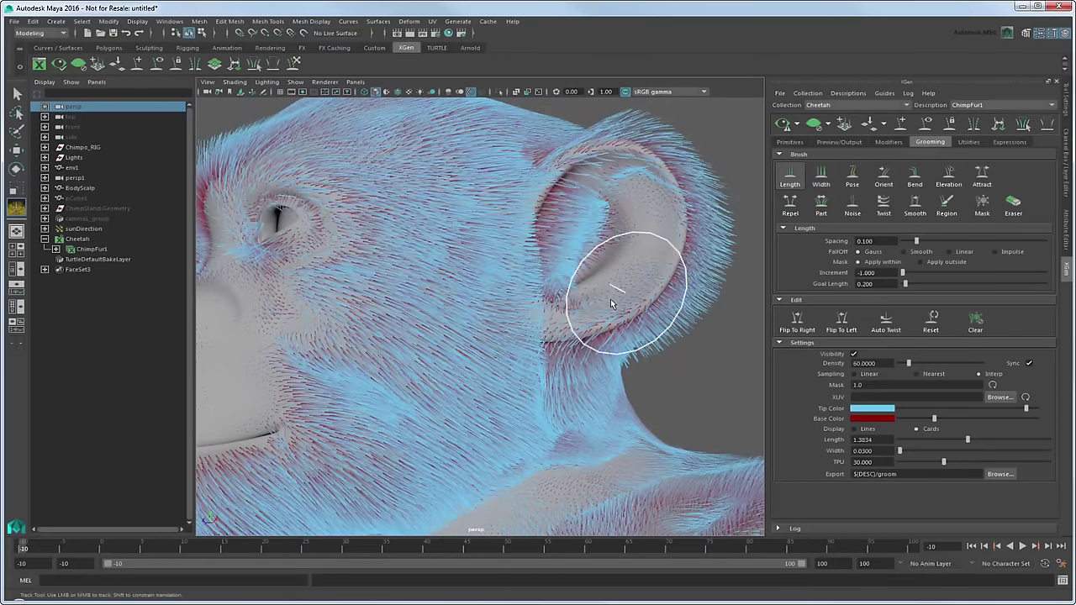
mouse_move(604, 226)
mouse_down()
mouse_move(565, 203)
mouse_move(629, 183)
mouse_move(627, 165)
mouse_move(664, 208)
mouse_move(588, 282)
mouse_move(569, 245)
mouse_up()
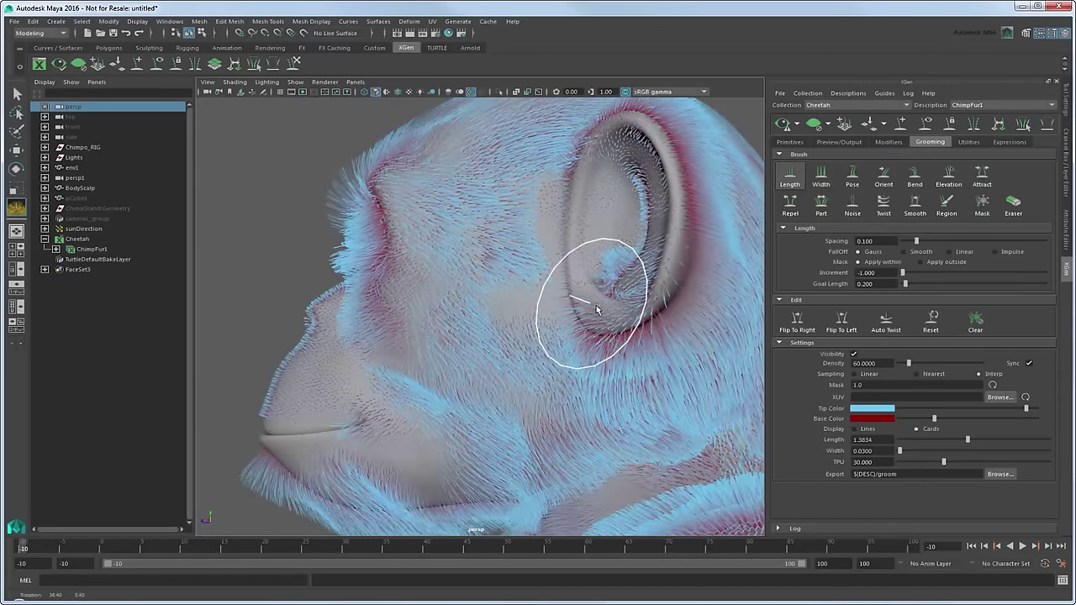
alt+drag(635, 256, 589, 252)
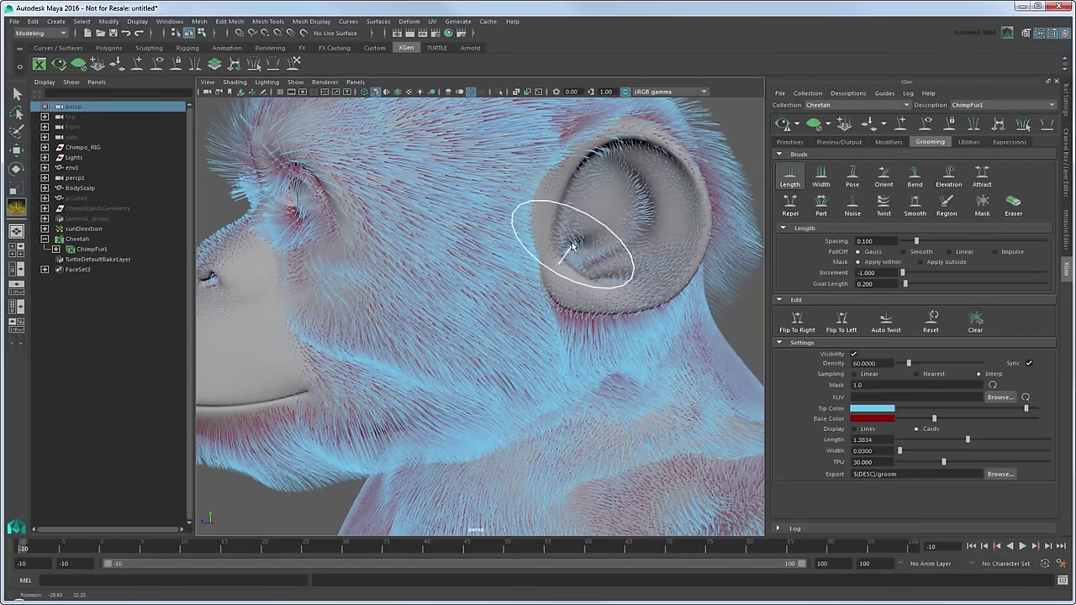
mouse_move(647, 239)
alt+mouse_down()
mouse_move(564, 228)
mouse_move(620, 223)
alt+mouse_up()
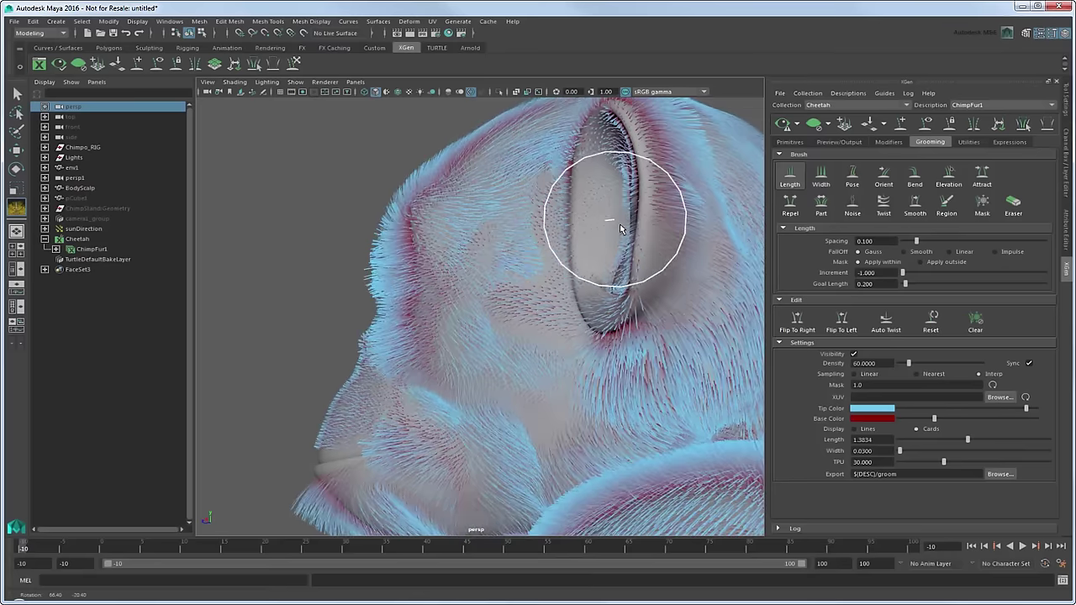
mouse_move(607, 305)
alt+mouse_down()
mouse_move(651, 308)
mouse_move(516, 288)
mouse_move(644, 271)
mouse_move(557, 281)
mouse_move(648, 312)
alt+mouse_up()
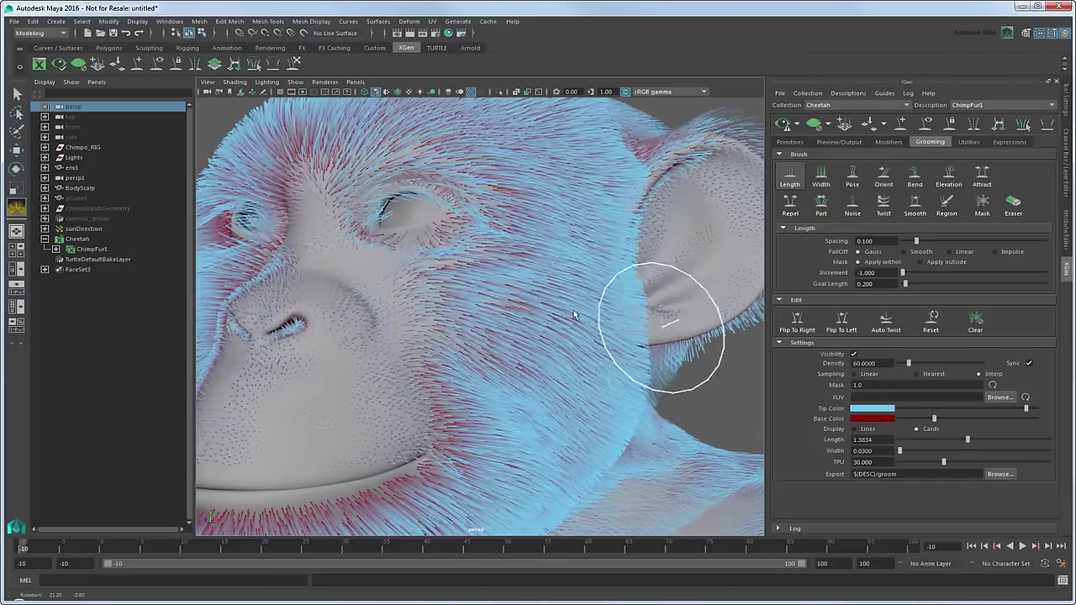
Step: Shorten the hair around the eye and mirror the groom to the other side with Flip To Left
mouse_move(438, 221)
mouse_down()
mouse_move(432, 193)
mouse_move(396, 192)
mouse_move(379, 245)
mouse_move(444, 224)
mouse_move(413, 175)
mouse_move(412, 238)
mouse_move(470, 218)
mouse_up()
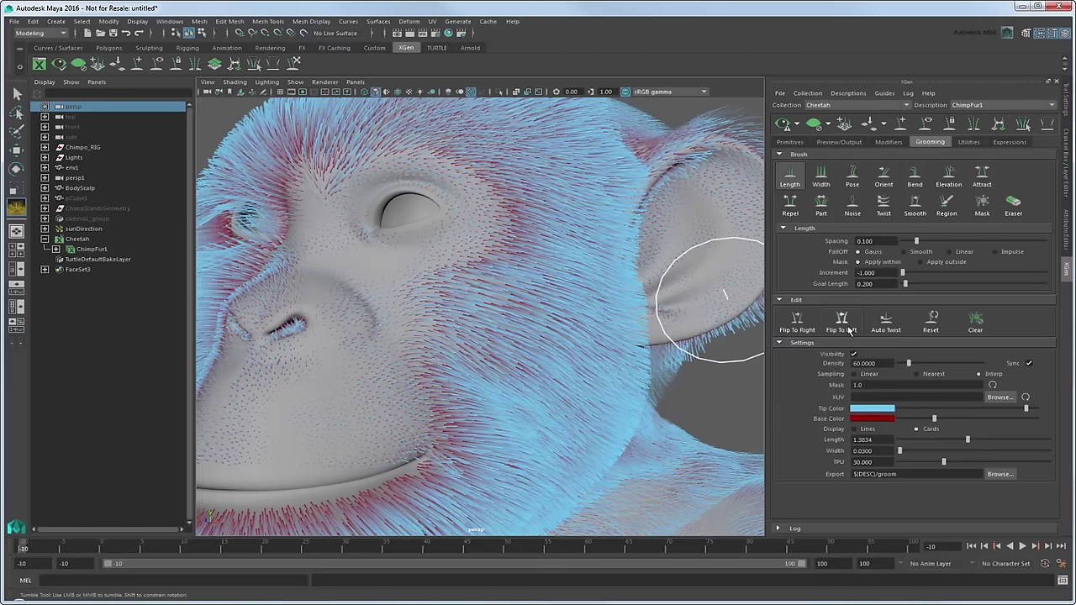
click(797, 320)
alt+drag(419, 295, 461, 281)
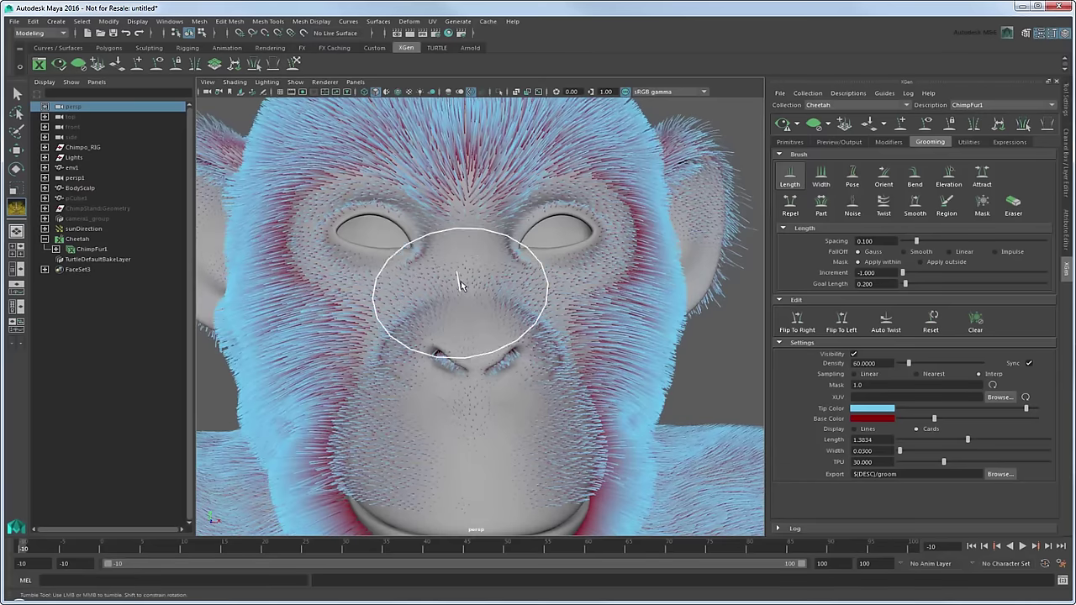
mouse_move(478, 231)
alt+mouse_down()
mouse_move(527, 278)
mouse_move(569, 271)
alt+mouse_up()
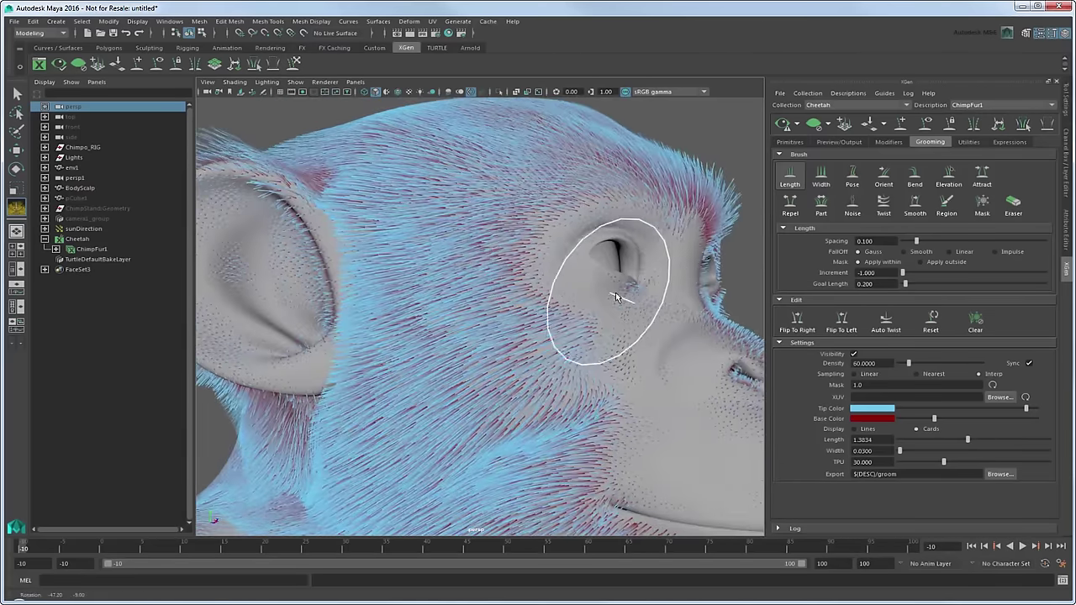
scroll(629, 291, up, 3)
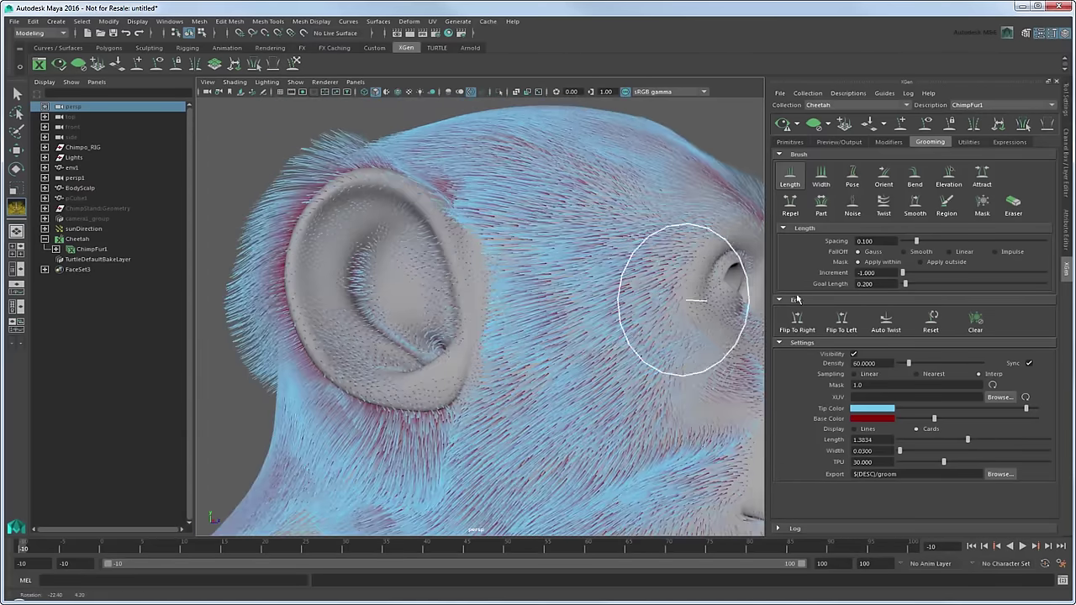
mouse_move(715, 299)
alt+mouse_down()
mouse_move(471, 281)
mouse_move(540, 300)
mouse_move(644, 284)
alt+mouse_up()
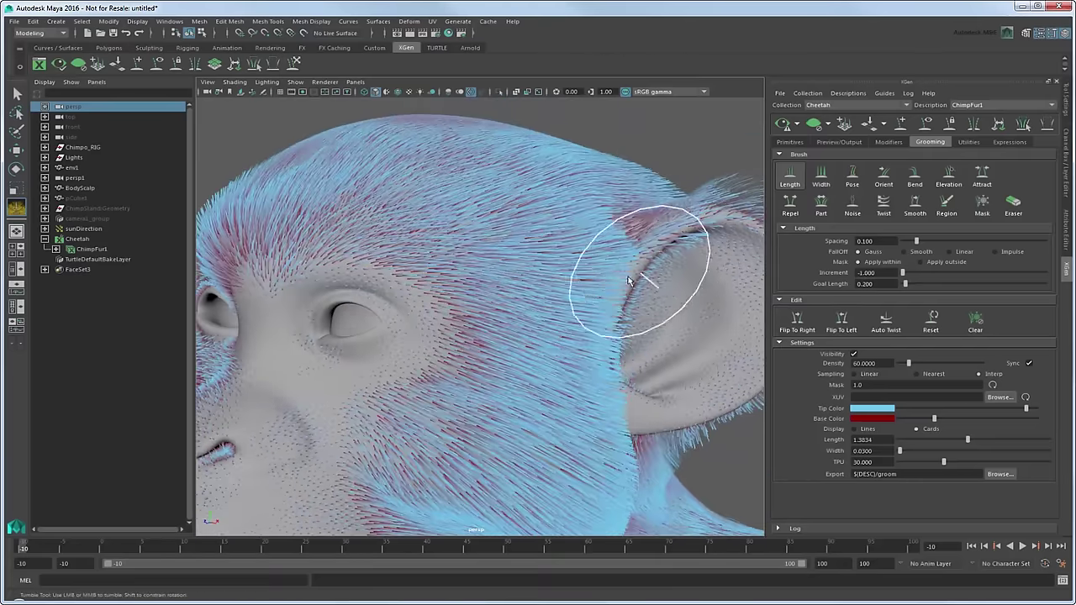
alt+drag(697, 263, 538, 252)
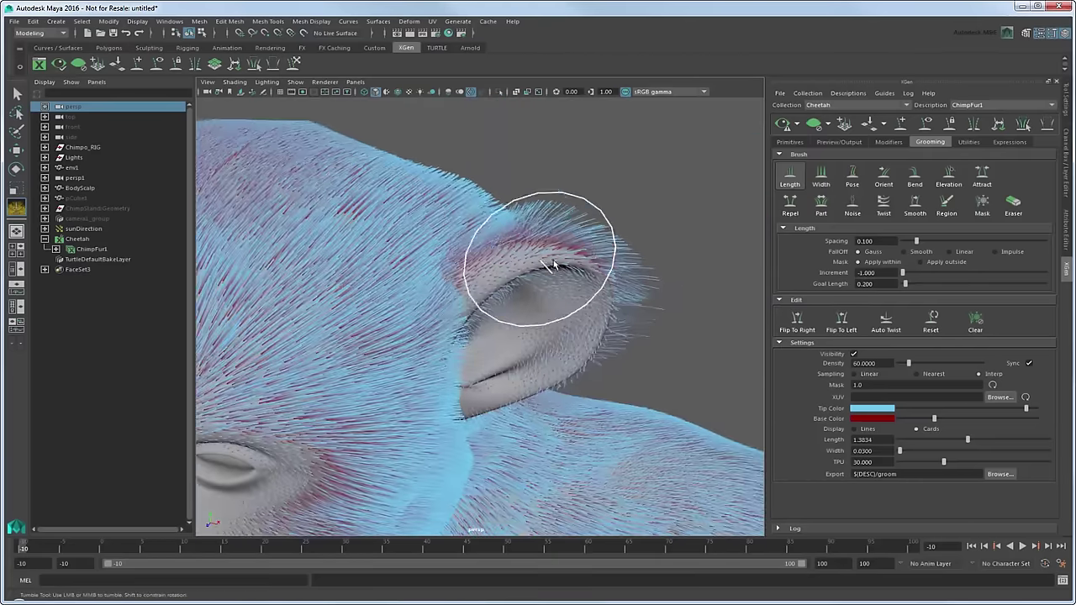
Step: Lower the Length Increment to -0.420 and shorten the cheek and jaw fur
drag(945, 279, 946, 279)
mouse_move(504, 353)
alt+mouse_down()
mouse_move(541, 359)
mouse_move(527, 336)
mouse_move(403, 312)
mouse_move(427, 348)
mouse_move(488, 353)
mouse_move(384, 368)
mouse_move(384, 217)
mouse_move(404, 277)
mouse_move(397, 310)
alt+mouse_up()
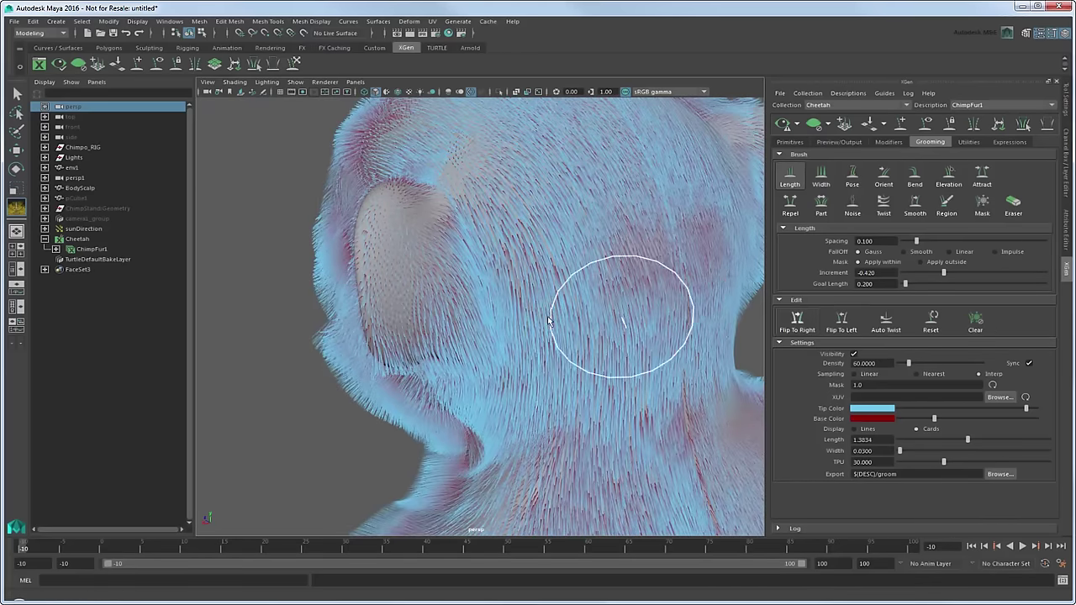
mouse_move(548, 320)
alt+mouse_down()
mouse_move(569, 269)
mouse_move(504, 290)
mouse_move(458, 327)
alt+mouse_up()
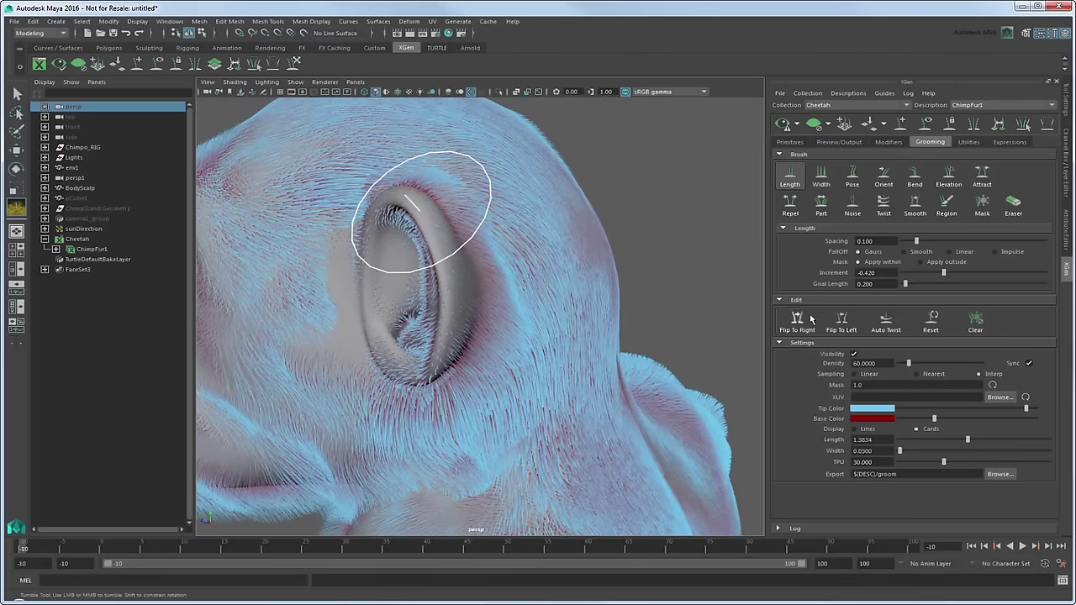
mouse_move(524, 307)
alt+mouse_down()
mouse_move(580, 357)
mouse_move(619, 277)
mouse_move(512, 283)
mouse_move(528, 300)
mouse_move(456, 252)
mouse_move(549, 292)
mouse_move(483, 320)
alt+mouse_up()
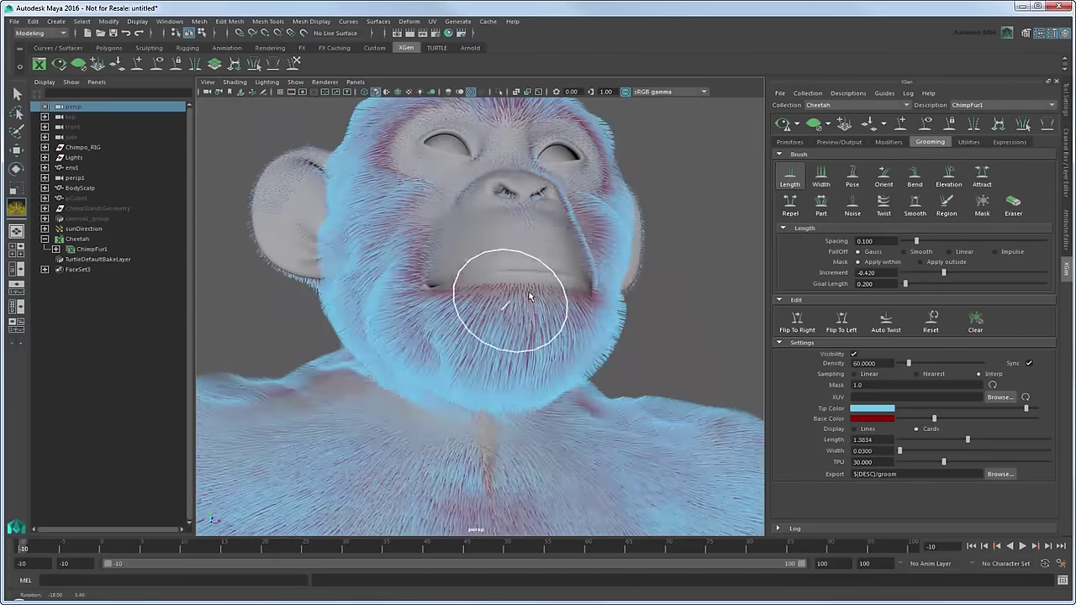
mouse_move(510, 284)
alt+mouse_down()
mouse_move(531, 290)
mouse_move(288, 312)
alt+mouse_up()
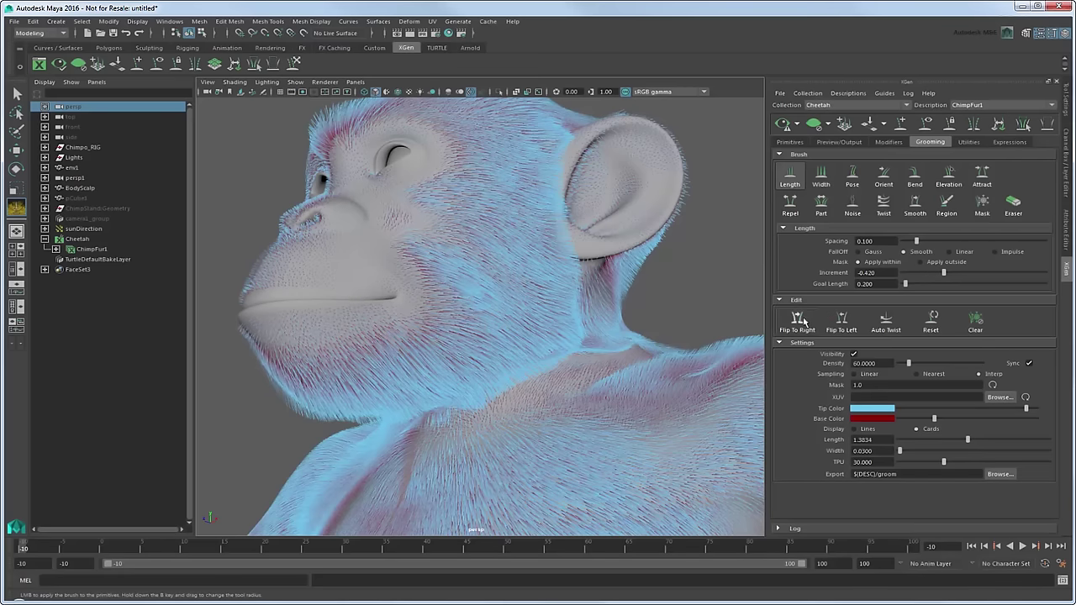
mouse_move(752, 322)
alt+mouse_down()
mouse_move(445, 337)
mouse_move(541, 325)
mouse_move(496, 342)
mouse_move(425, 303)
mouse_move(563, 326)
alt+mouse_up()
alt+middle_drag(562, 326, 344, 285)
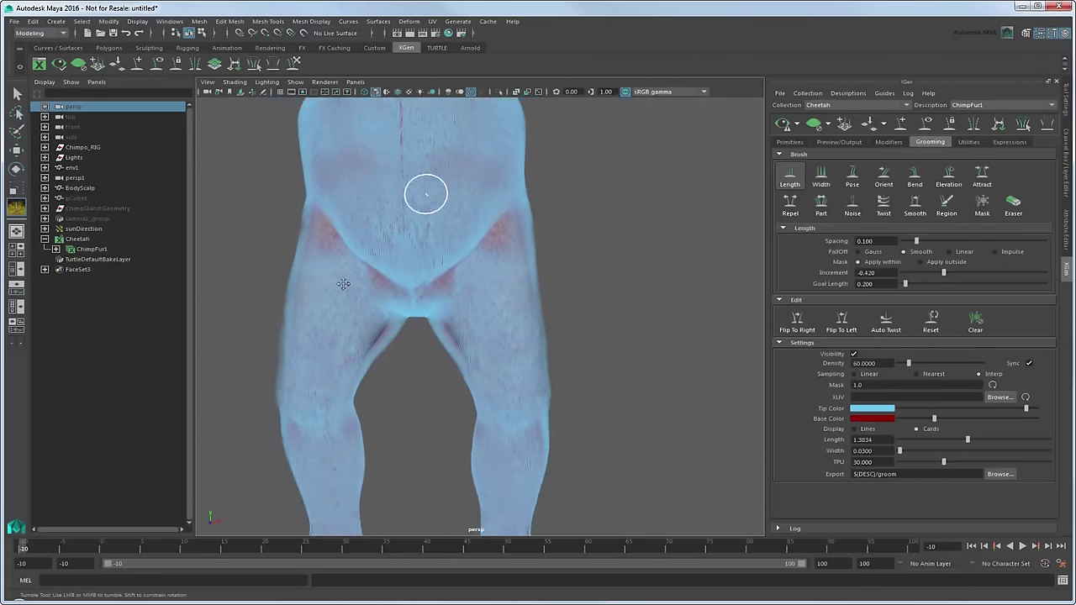
Step: Shorten the fur on the hand's thumb
alt+drag(344, 284, 437, 290)
mouse_move(437, 290)
alt+right_down()
mouse_move(519, 296)
mouse_move(641, 362)
mouse_move(362, 273)
alt+right_up()
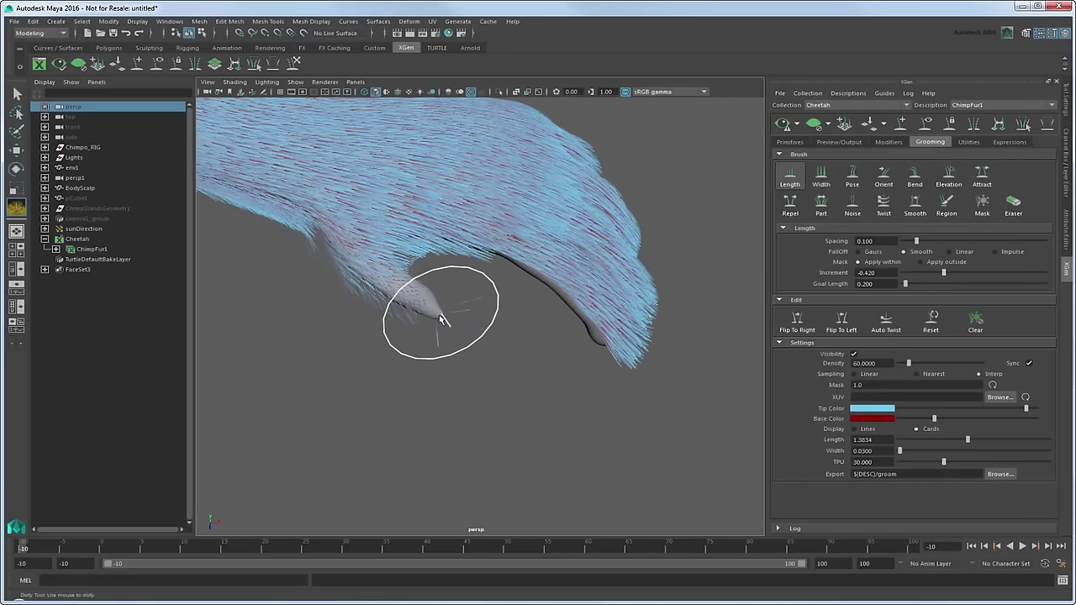
mouse_move(439, 314)
alt+mouse_down()
mouse_move(384, 290)
mouse_move(507, 247)
mouse_move(409, 415)
alt+mouse_up()
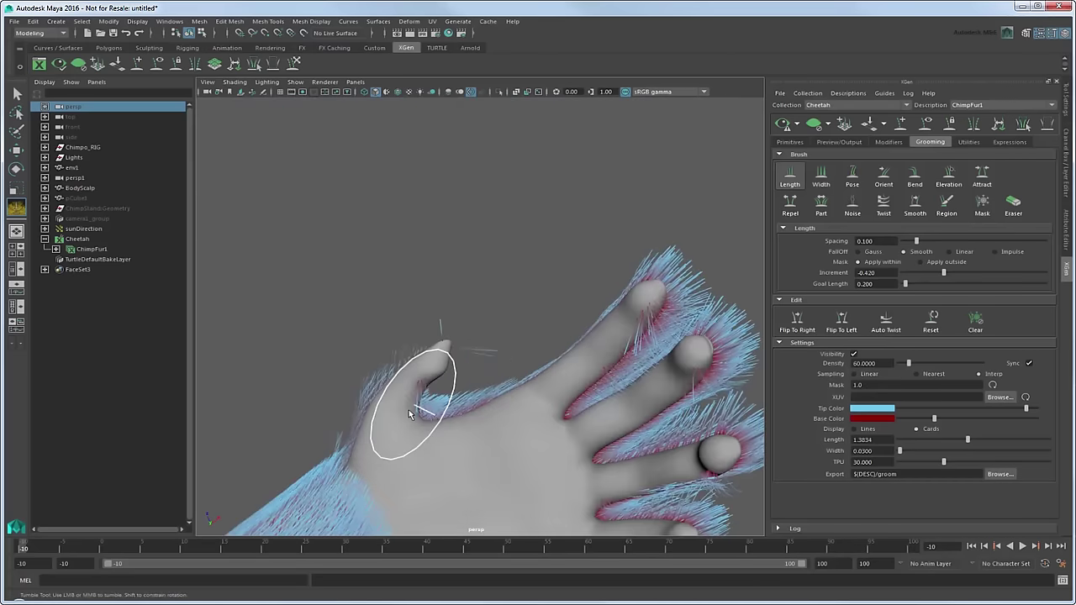
drag(440, 354, 445, 350)
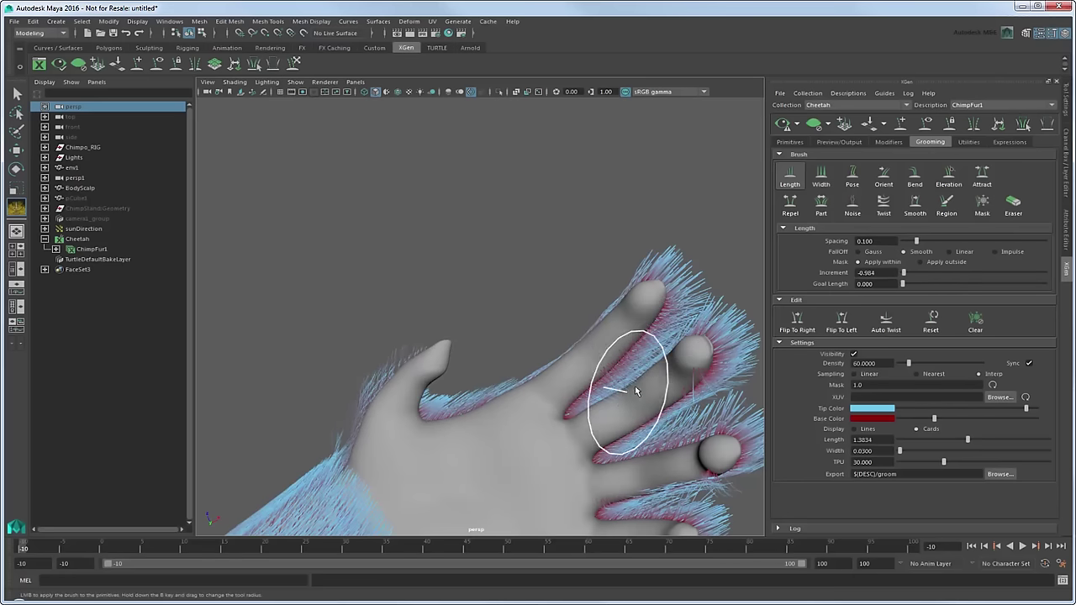
Step: Shorten the fur on the back of the hand and fourth finger, fingertip to knuckles
alt+drag(594, 426, 645, 396)
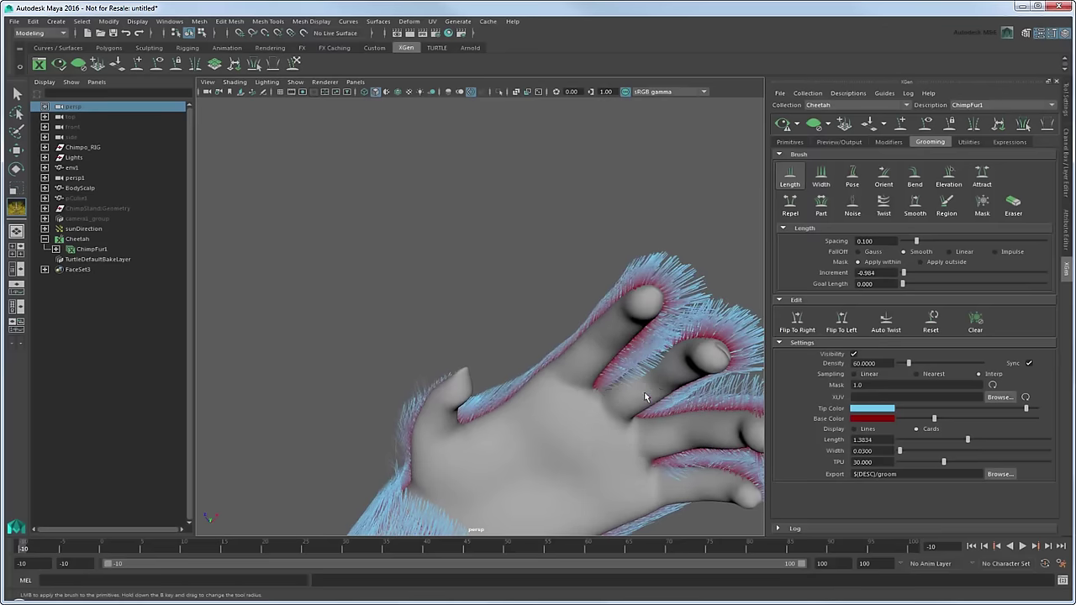
alt+middle_drag(679, 336, 547, 370)
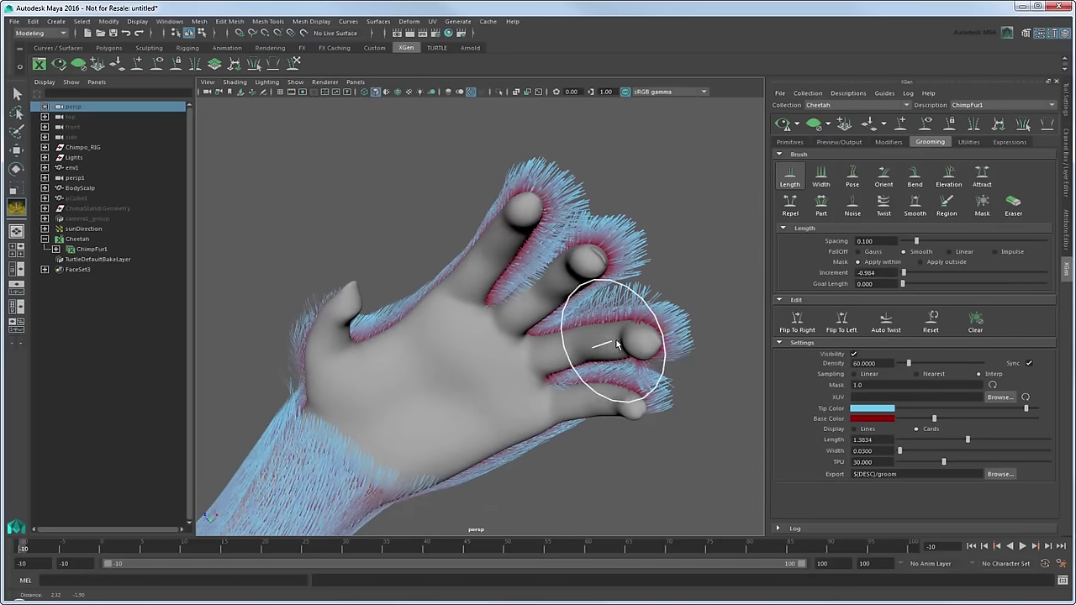
alt+drag(628, 406, 569, 445)
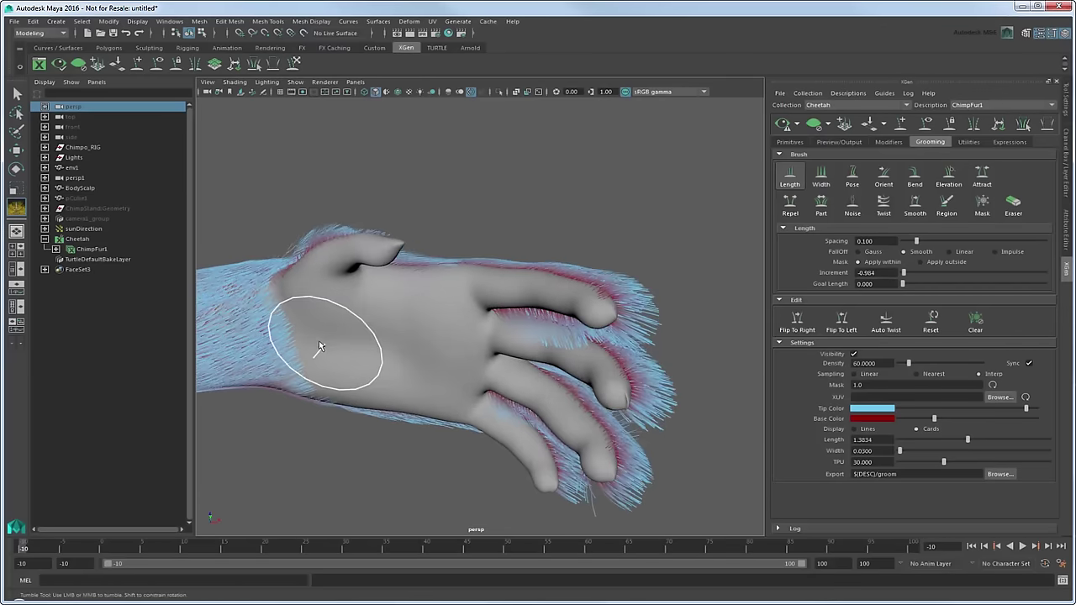
mouse_move(307, 354)
alt+mouse_down()
mouse_move(415, 408)
mouse_move(355, 426)
mouse_move(849, 283)
alt+mouse_up()
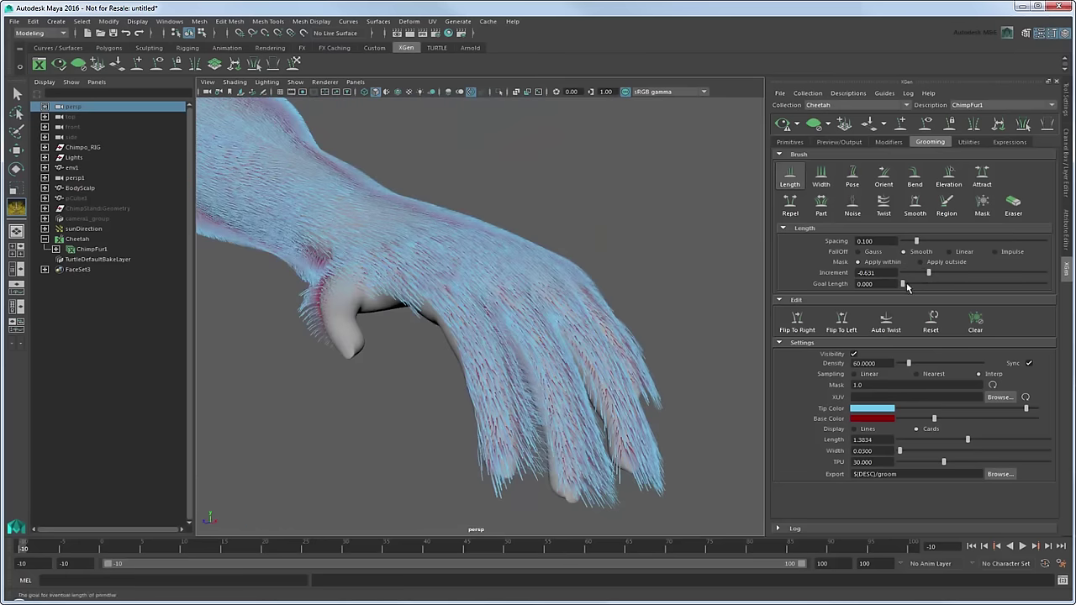
alt+drag(326, 321, 409, 324)
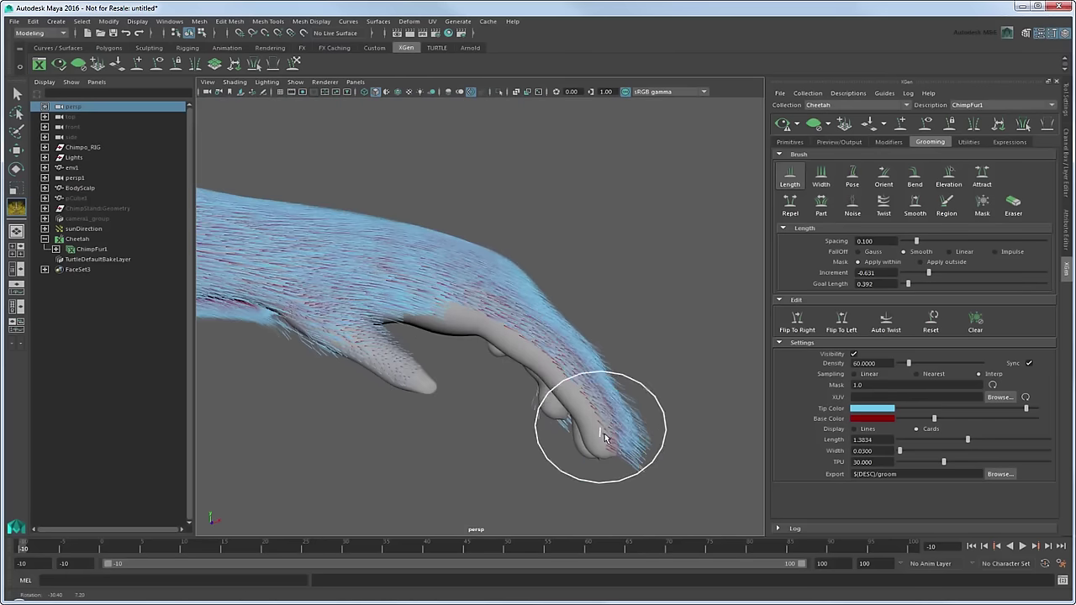
alt+drag(592, 412, 487, 425)
mouse_move(432, 471)
alt+mouse_down()
mouse_move(426, 346)
mouse_move(387, 370)
mouse_move(445, 277)
mouse_move(384, 264)
mouse_move(548, 348)
mouse_move(516, 269)
mouse_move(552, 355)
alt+mouse_up()
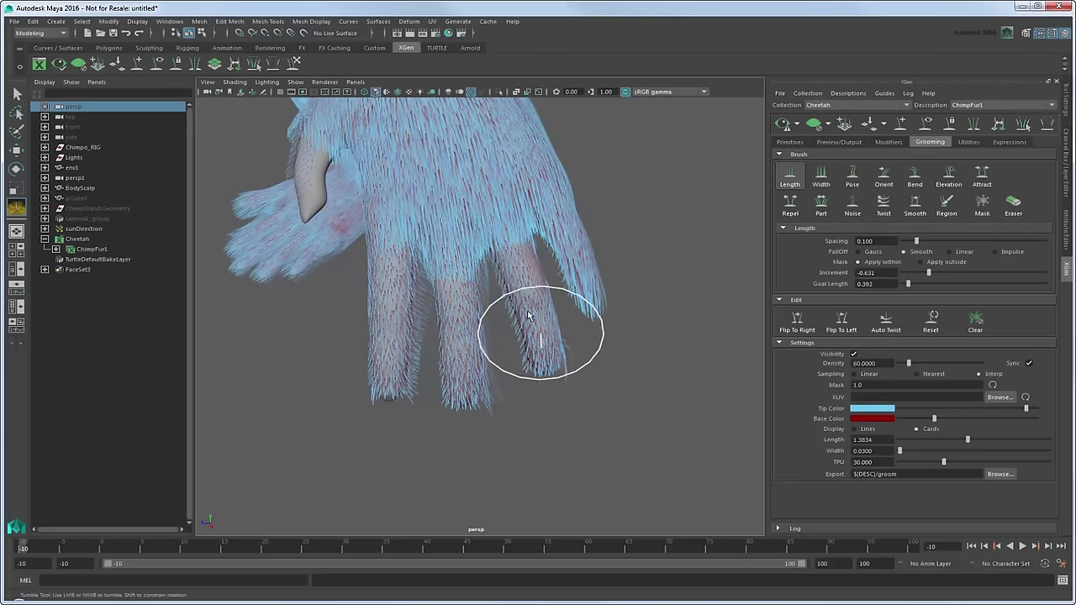
mouse_move(528, 315)
mouse_down()
mouse_move(493, 209)
mouse_move(445, 243)
mouse_move(492, 187)
mouse_move(578, 254)
mouse_move(592, 283)
mouse_up()
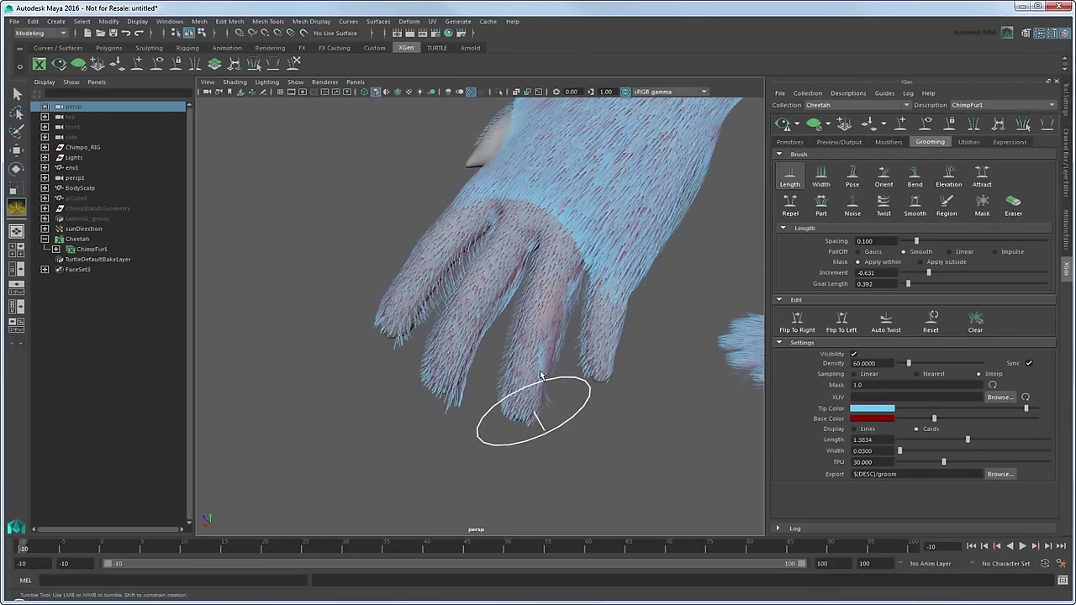
drag(575, 269, 589, 349)
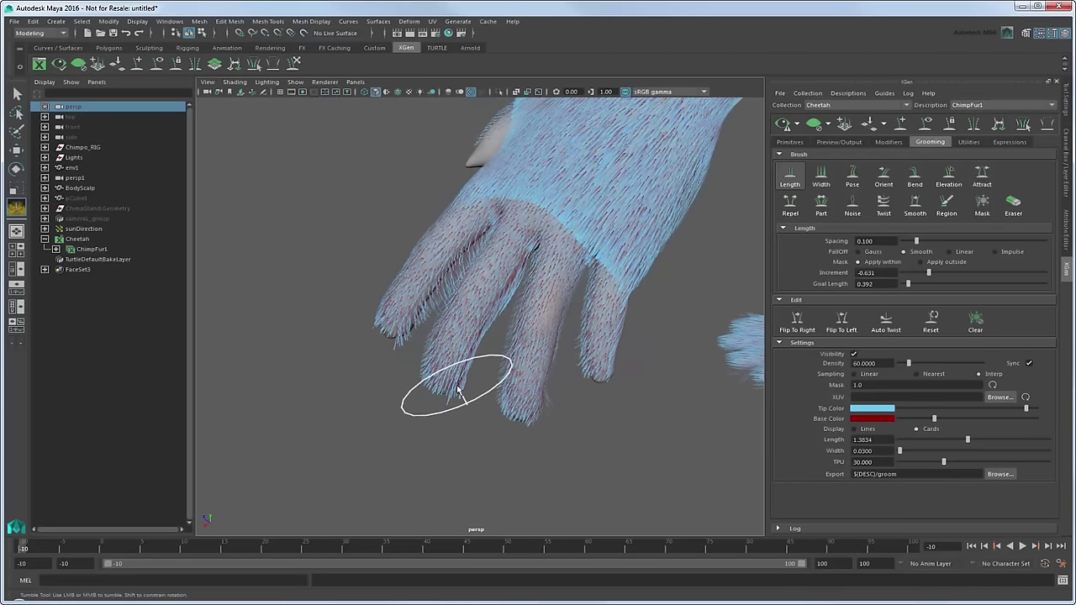
drag(460, 368, 513, 248)
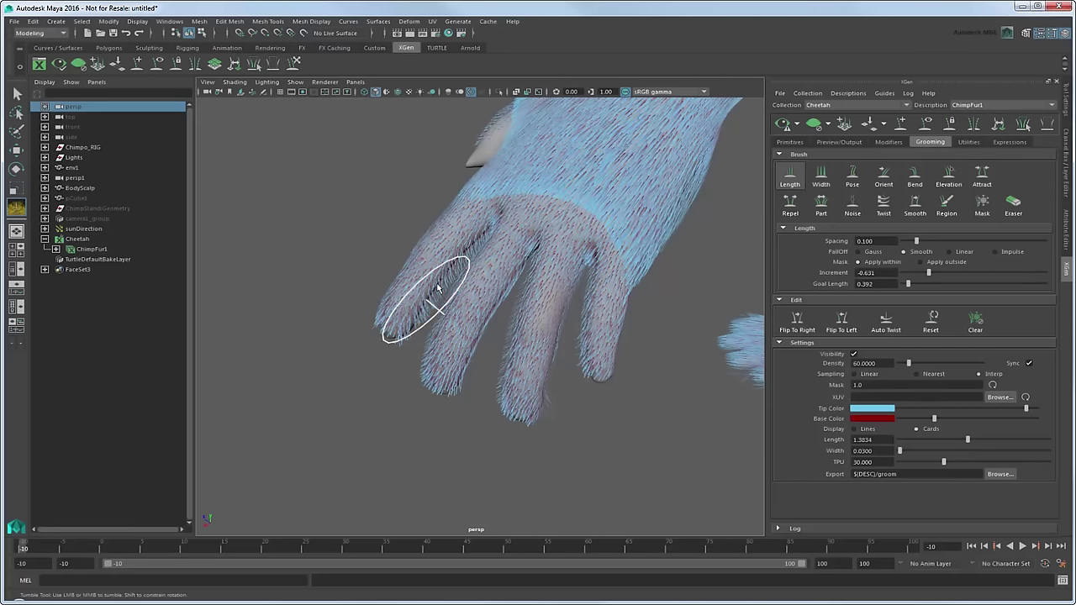
mouse_move(482, 220)
alt+mouse_down()
mouse_move(552, 173)
mouse_move(516, 207)
mouse_move(456, 312)
alt+mouse_up()
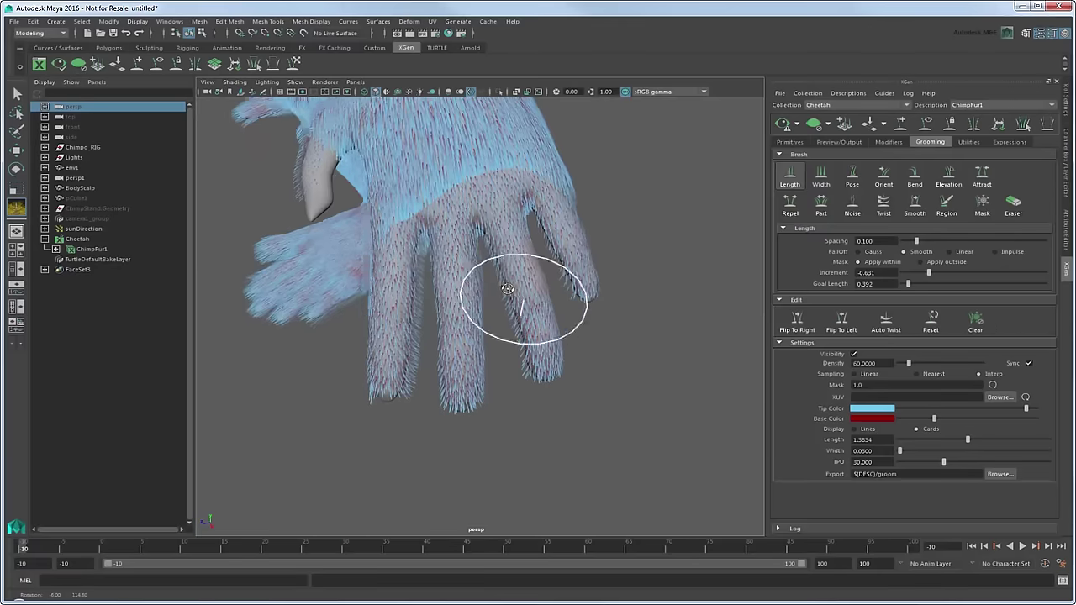
alt+middle_drag(456, 312, 502, 268)
mouse_move(501, 268)
mouse_down()
mouse_move(480, 204)
mouse_move(521, 187)
mouse_move(519, 197)
mouse_move(593, 206)
mouse_move(509, 203)
mouse_move(497, 192)
mouse_move(584, 188)
mouse_move(526, 218)
mouse_move(533, 199)
mouse_move(462, 242)
mouse_up()
Step: Smooth the fur across the back of the hand toward the wrist
click(916, 204)
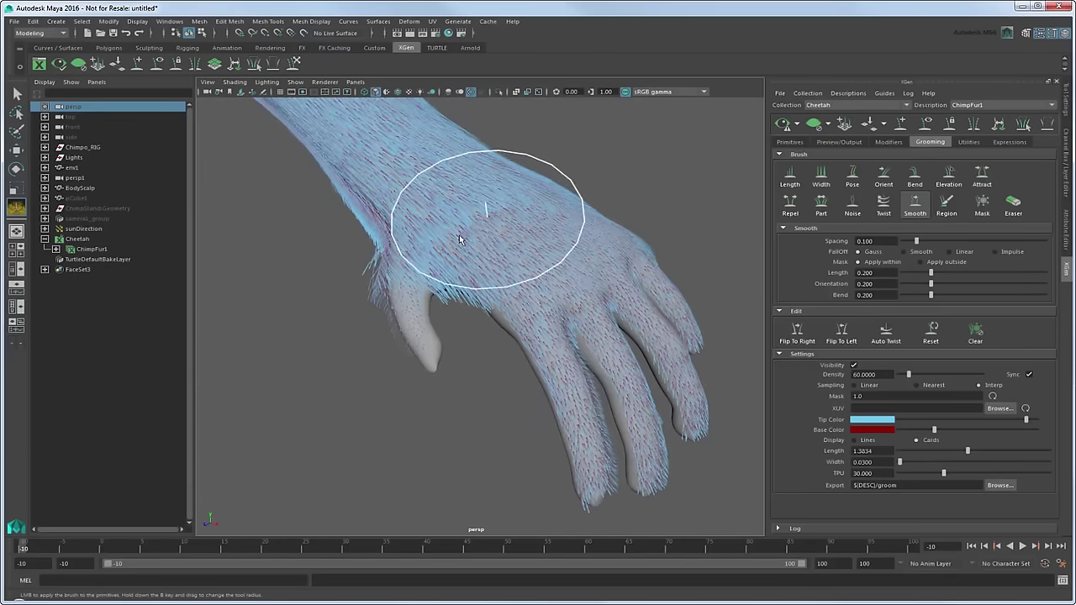
mouse_move(492, 199)
mouse_down()
mouse_move(541, 240)
mouse_move(504, 199)
mouse_move(401, 238)
mouse_up()
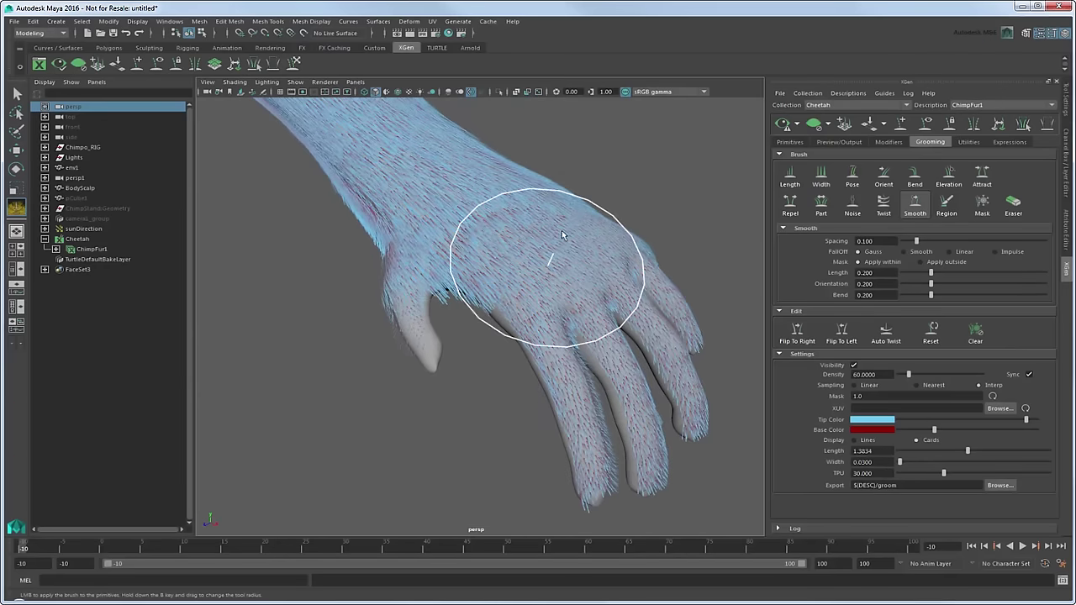
mouse_move(551, 242)
alt+mouse_down()
mouse_move(510, 162)
mouse_move(489, 335)
alt+mouse_up()
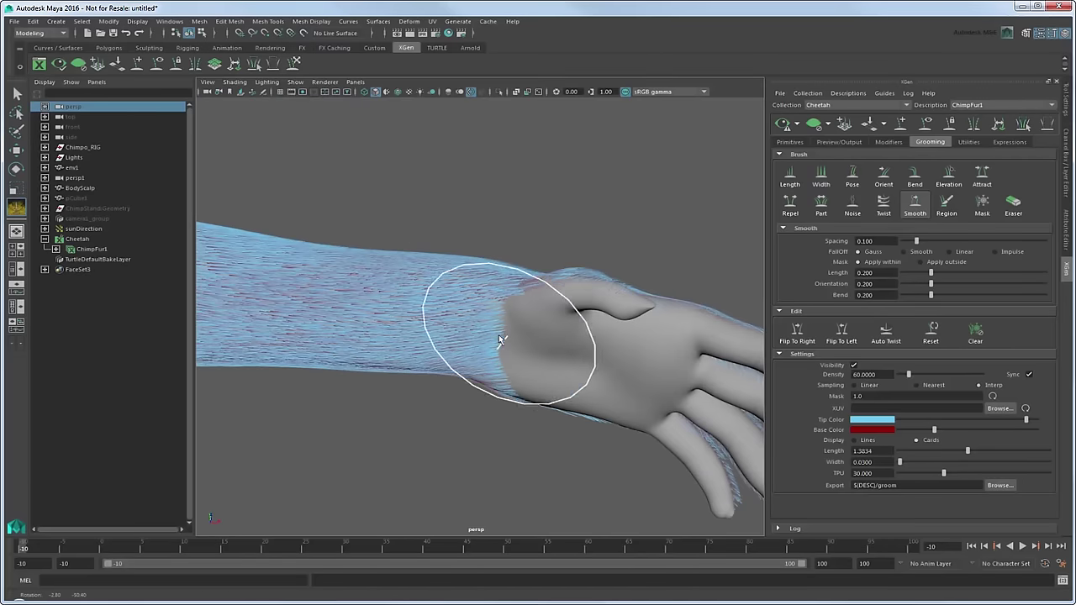
Step: Flatten the fur across the belly with the Elevation brush
scroll(341, 296, down, 3)
alt+drag(372, 264, 348, 269)
scroll(348, 269, up, 3)
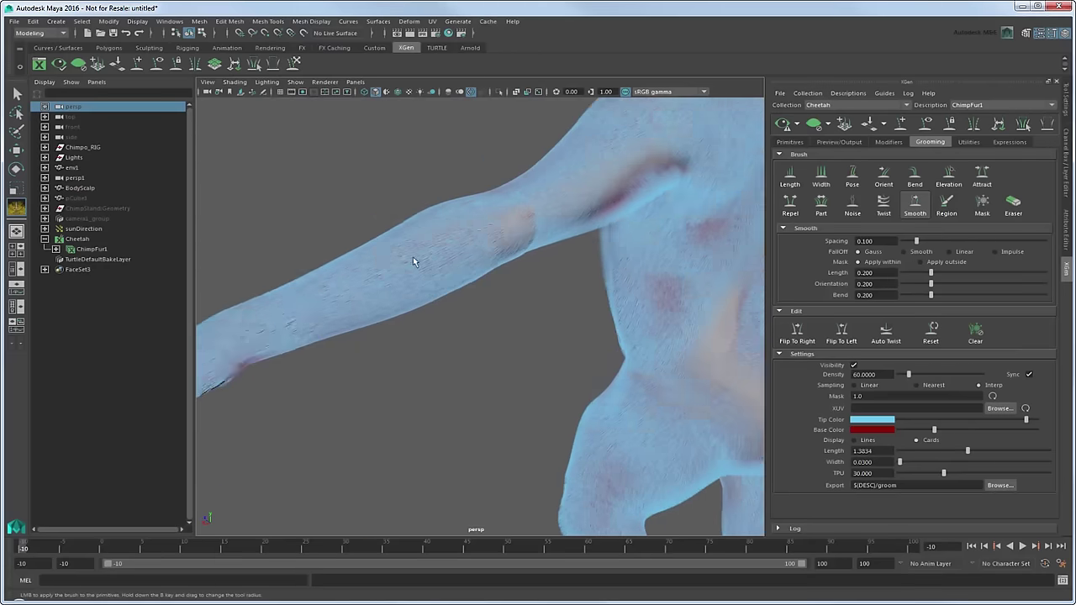
scroll(413, 264, up, 2)
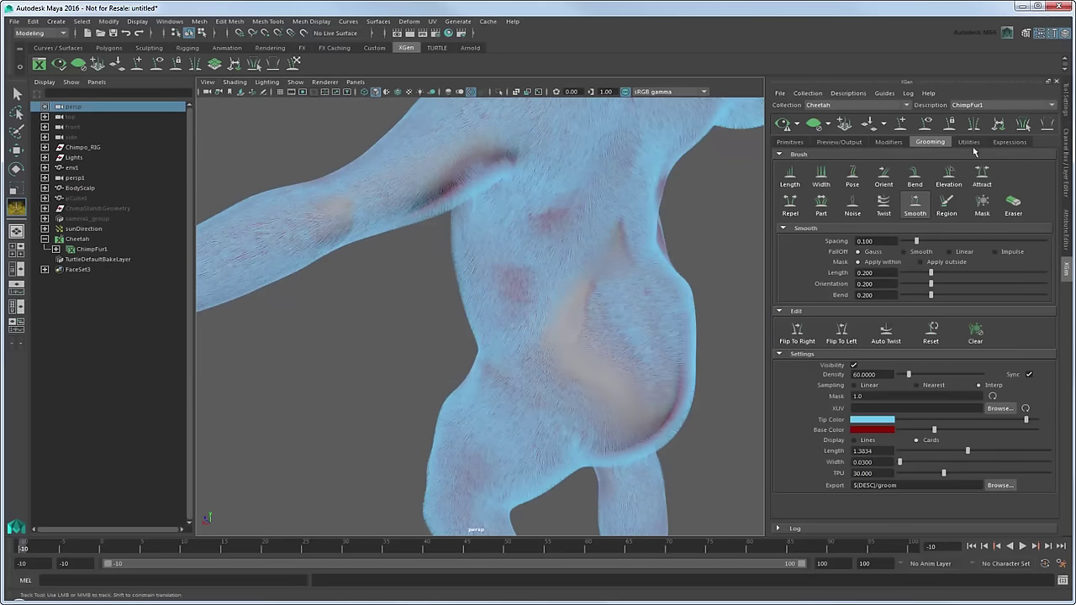
click(949, 175)
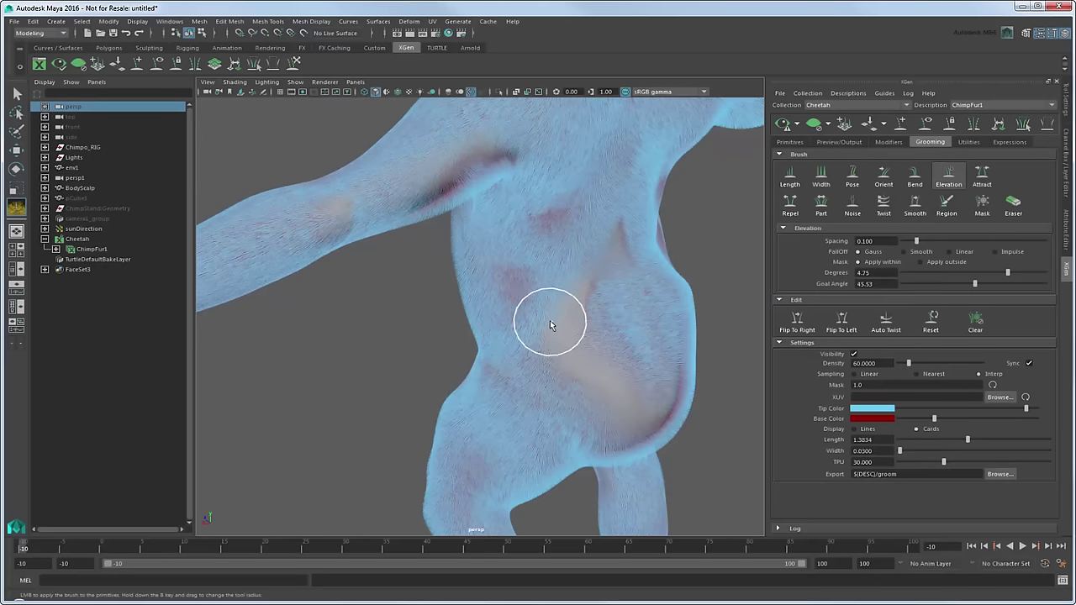
mouse_move(570, 331)
mouse_down()
mouse_move(615, 385)
mouse_move(589, 302)
mouse_move(636, 379)
mouse_move(541, 336)
mouse_move(648, 194)
mouse_move(652, 282)
mouse_up()
Step: Switch to the Pose brush and work over the torso, upper arm and armpit
click(852, 175)
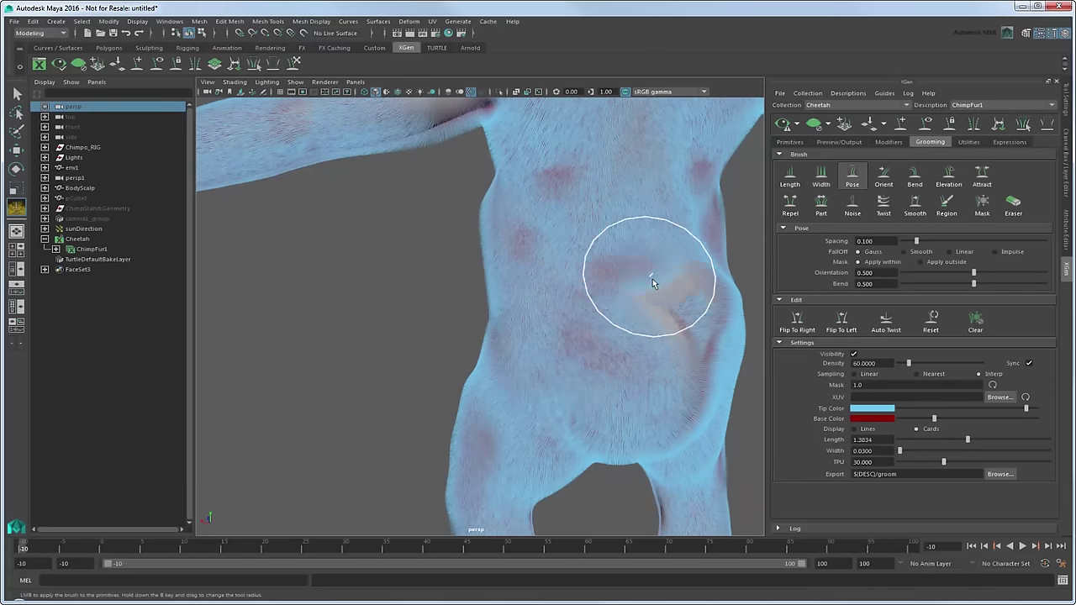
mouse_move(655, 377)
alt+middle_down()
mouse_move(613, 305)
mouse_move(638, 292)
alt+middle_up()
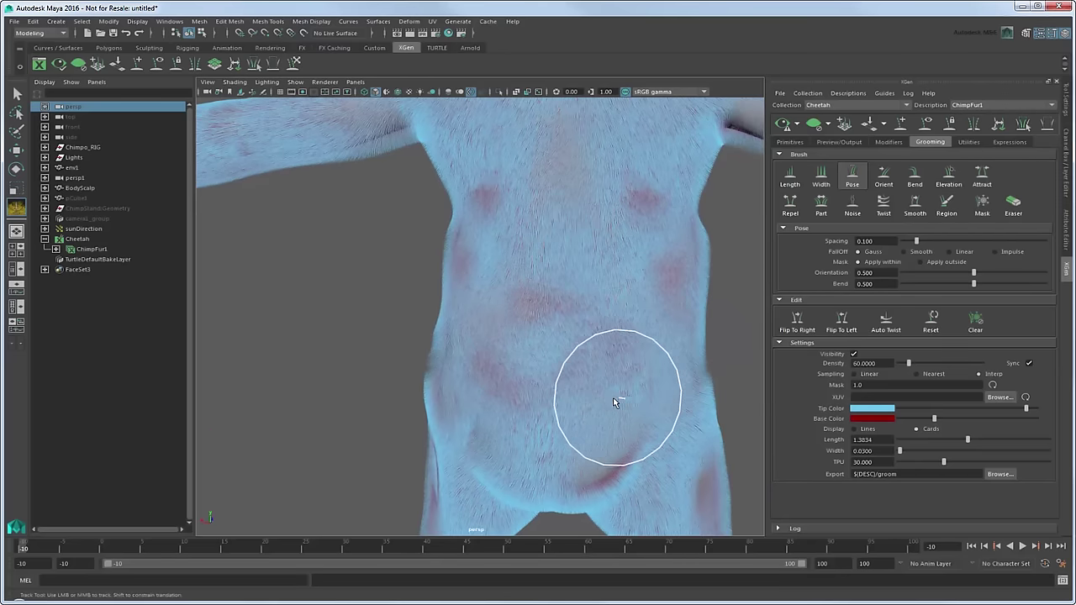
alt+middle_drag(571, 259, 580, 403)
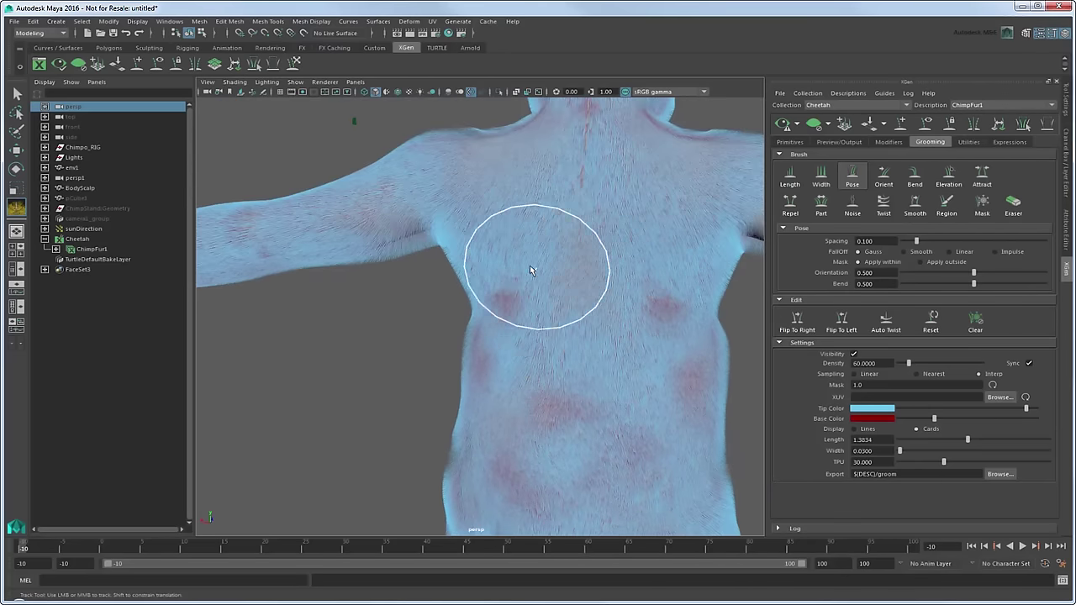
mouse_move(516, 300)
alt+mouse_down()
mouse_move(655, 253)
mouse_move(574, 364)
alt+mouse_up()
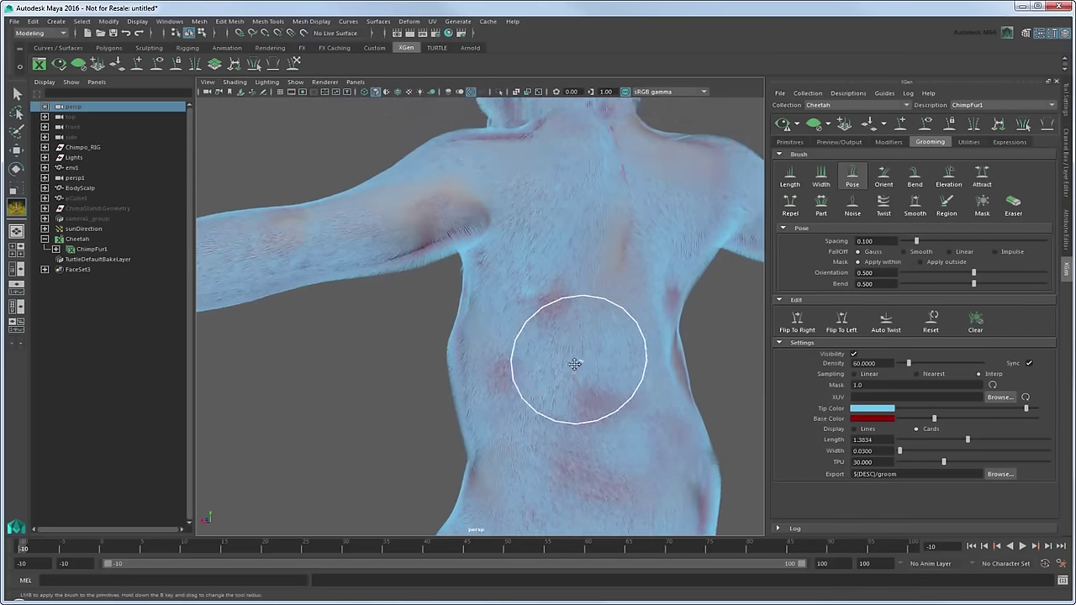
scroll(574, 363, up, 3)
mouse_move(541, 305)
alt+mouse_down()
mouse_move(547, 283)
mouse_move(604, 249)
mouse_move(469, 284)
mouse_move(617, 255)
alt+mouse_up()
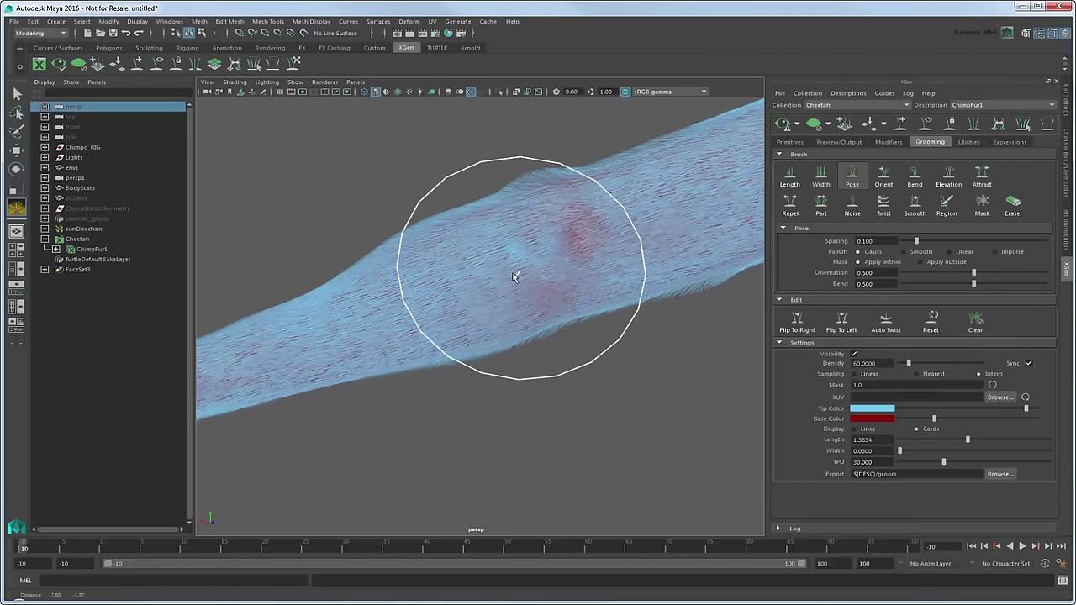
alt+middle_drag(512, 277, 659, 274)
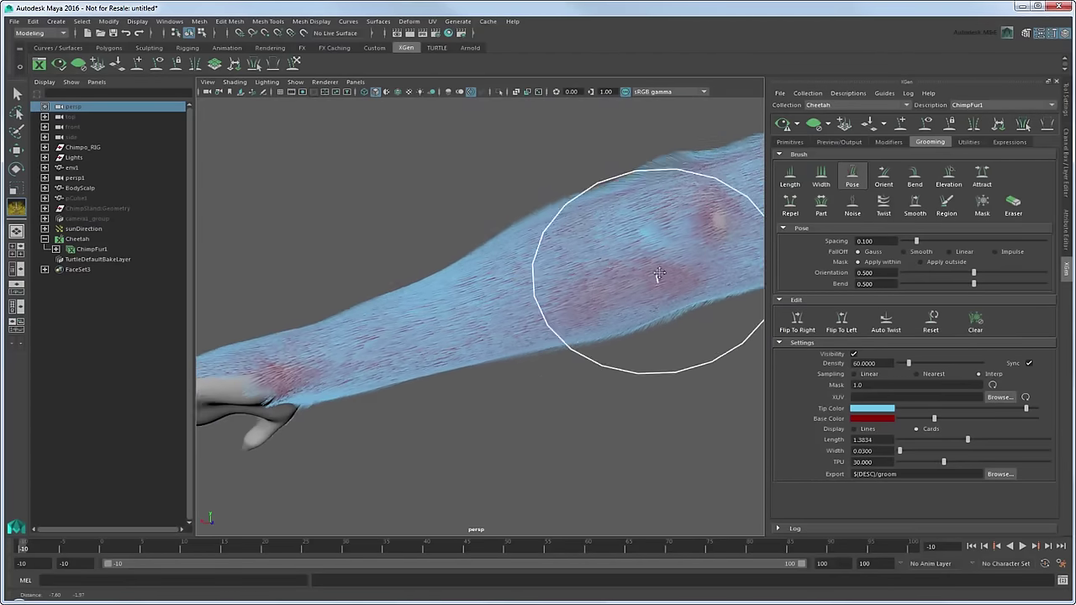
mouse_move(659, 275)
alt+mouse_down()
mouse_move(496, 290)
mouse_move(476, 272)
mouse_move(476, 300)
mouse_move(547, 308)
alt+mouse_up()
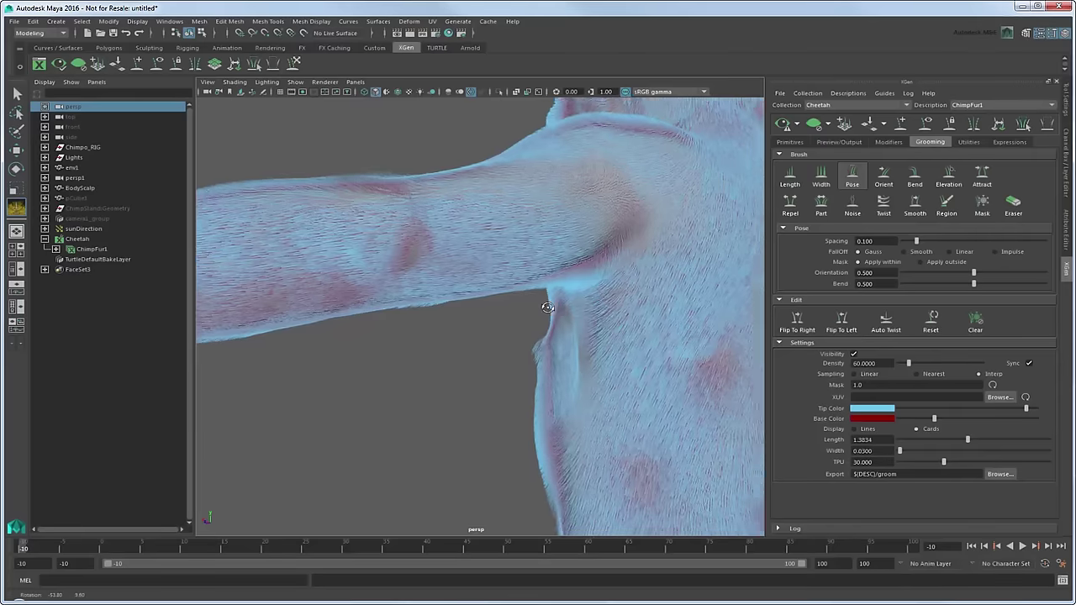
alt+middle_drag(547, 308, 589, 264)
scroll(596, 283, down, 2)
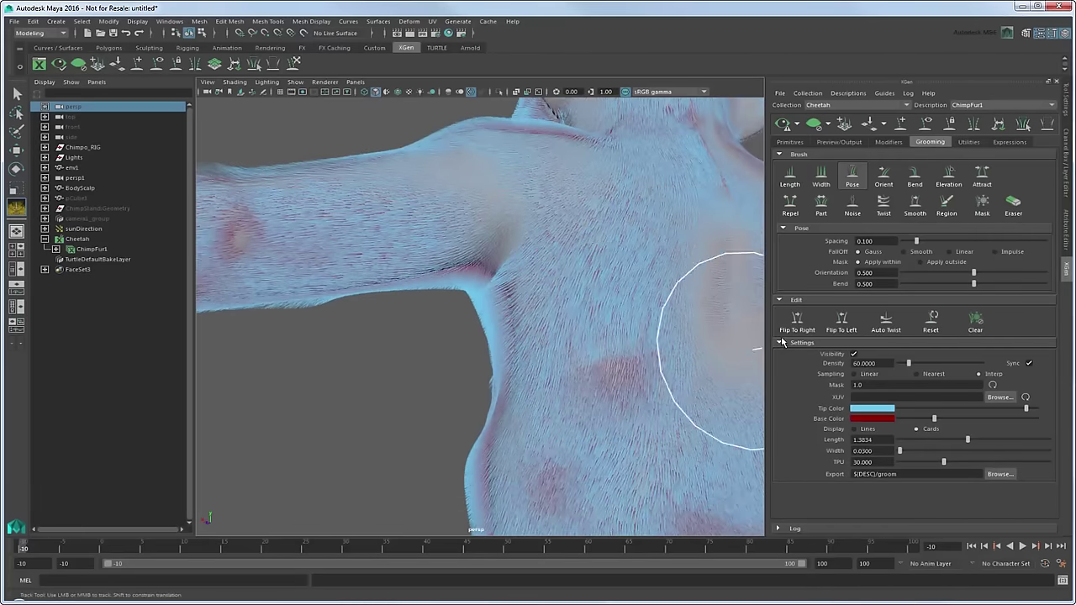
mouse_move(740, 336)
alt+mouse_down()
mouse_move(547, 314)
mouse_move(656, 272)
mouse_move(661, 252)
mouse_move(578, 315)
mouse_move(721, 216)
alt+mouse_up()
Step: Flatten the fur over the red chest patch with the Elevation brush
click(948, 177)
mouse_move(576, 372)
mouse_down()
mouse_move(620, 372)
mouse_move(569, 219)
mouse_move(480, 263)
mouse_up()
alt+right_drag(480, 263, 494, 208)
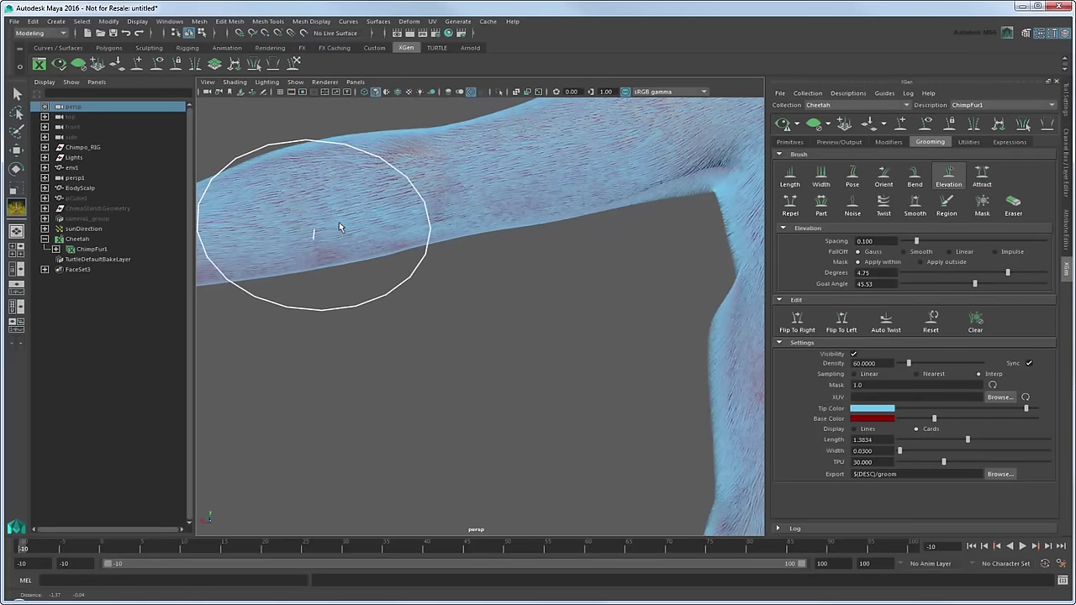
alt+middle_drag(339, 225, 427, 224)
mouse_move(302, 221)
alt+middle_down()
mouse_move(401, 252)
mouse_move(577, 232)
mouse_move(600, 240)
mouse_move(315, 288)
mouse_move(540, 307)
mouse_move(403, 271)
alt+middle_up()
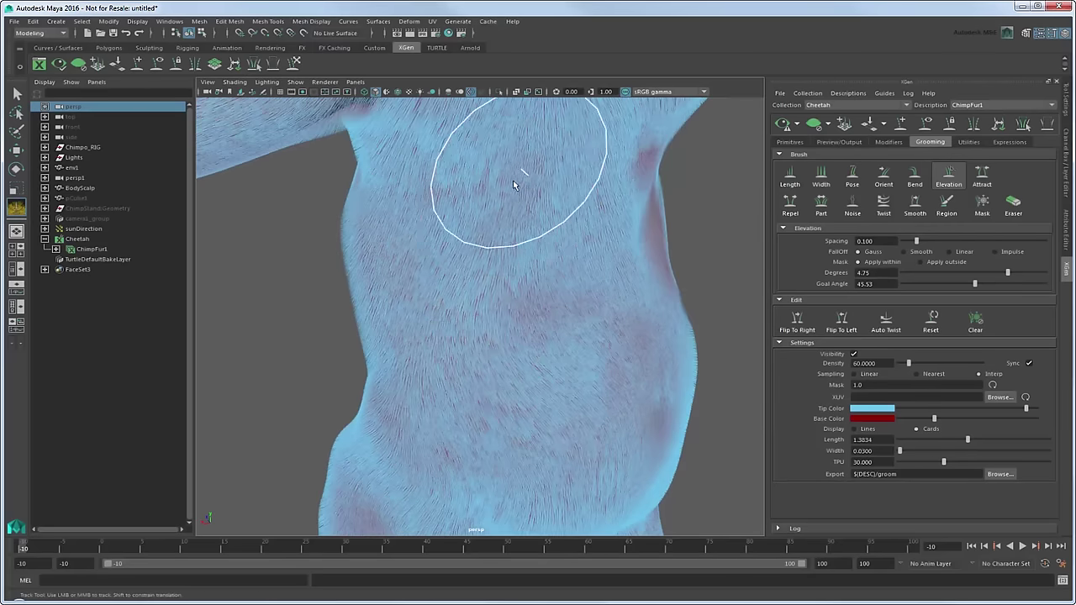
alt+right_drag(513, 180, 521, 348)
mouse_move(619, 132)
alt+right_down()
mouse_move(523, 261)
mouse_move(403, 230)
alt+right_up()
Step: Lengthen the fur from forearm to upper arm (Increment 0.318, Goal Length 2.000), then check legs and hip
alt+drag(403, 230, 809, 184)
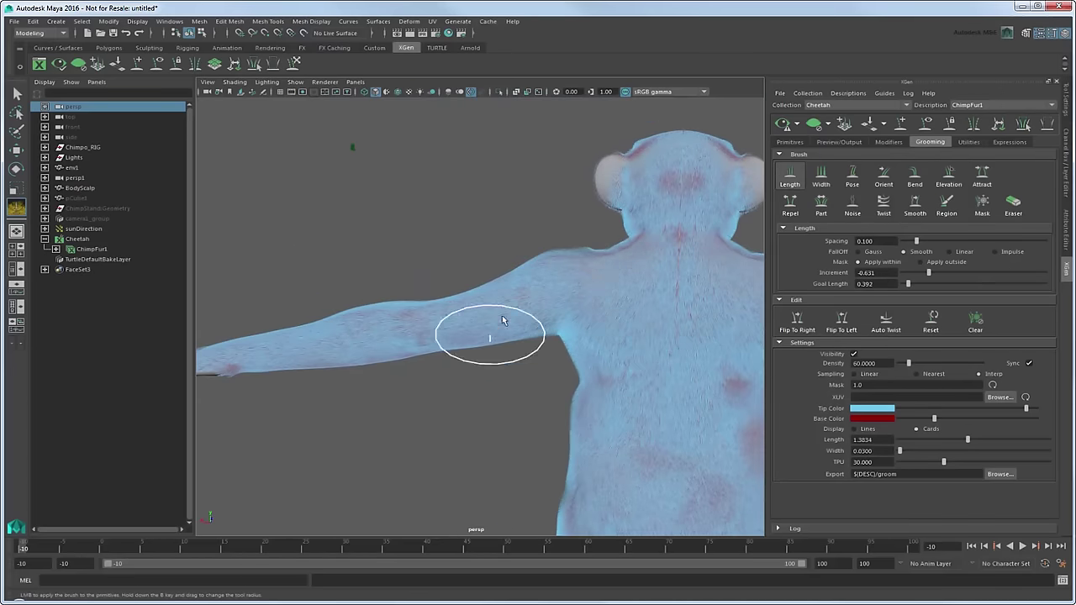
alt+drag(502, 321, 610, 315)
alt+middle_drag(611, 314, 906, 241)
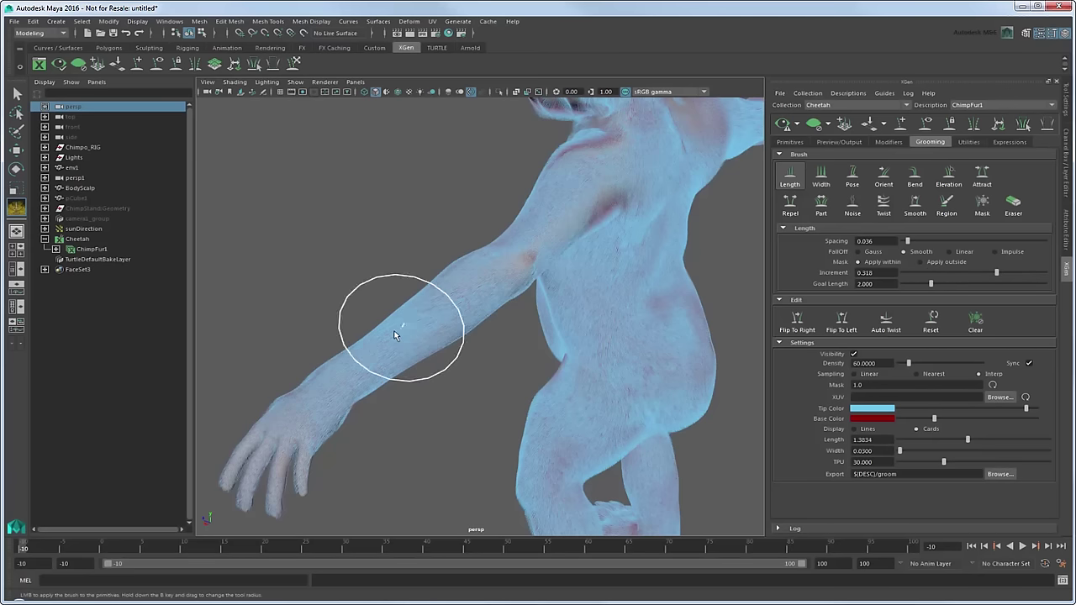
mouse_move(365, 357)
mouse_down()
mouse_move(506, 276)
mouse_move(607, 271)
mouse_up()
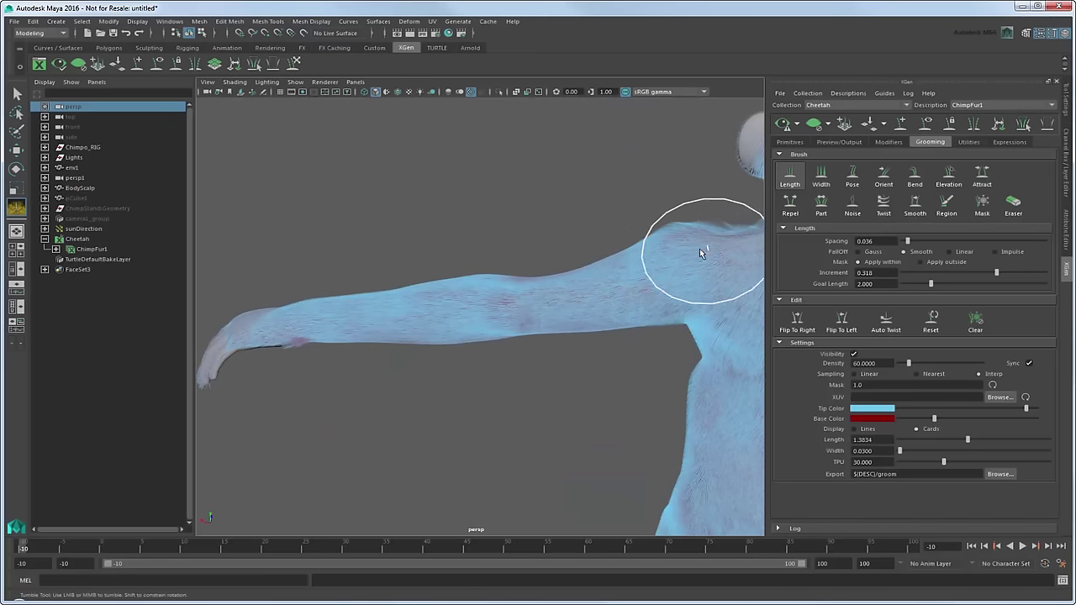
mouse_move(642, 294)
alt+mouse_down()
mouse_move(432, 289)
mouse_move(456, 312)
mouse_move(600, 264)
mouse_move(749, 271)
mouse_move(683, 363)
alt+mouse_up()
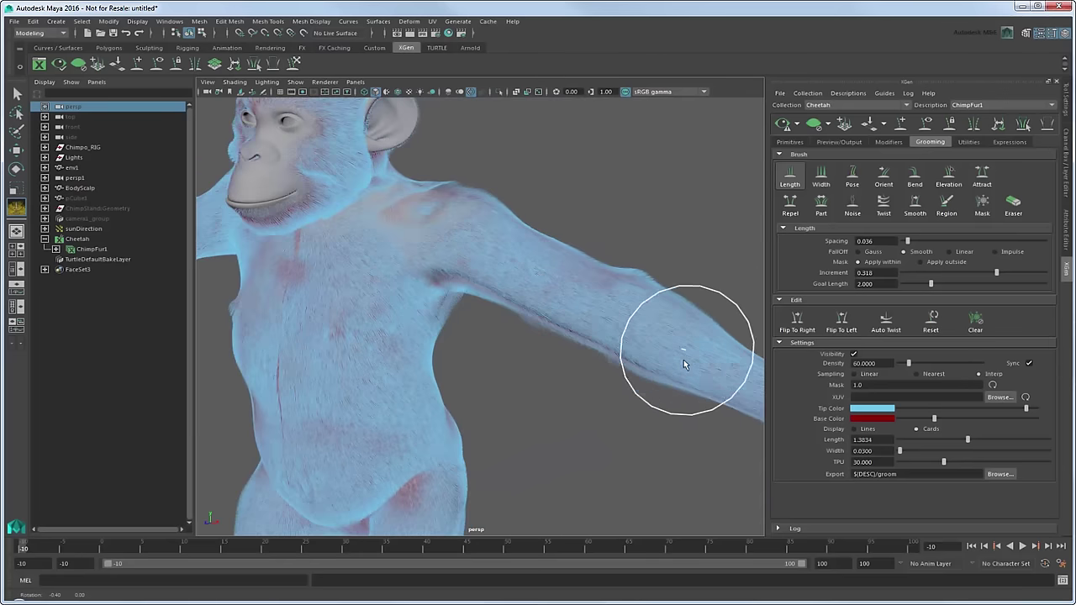
alt+middle_drag(545, 291, 493, 132)
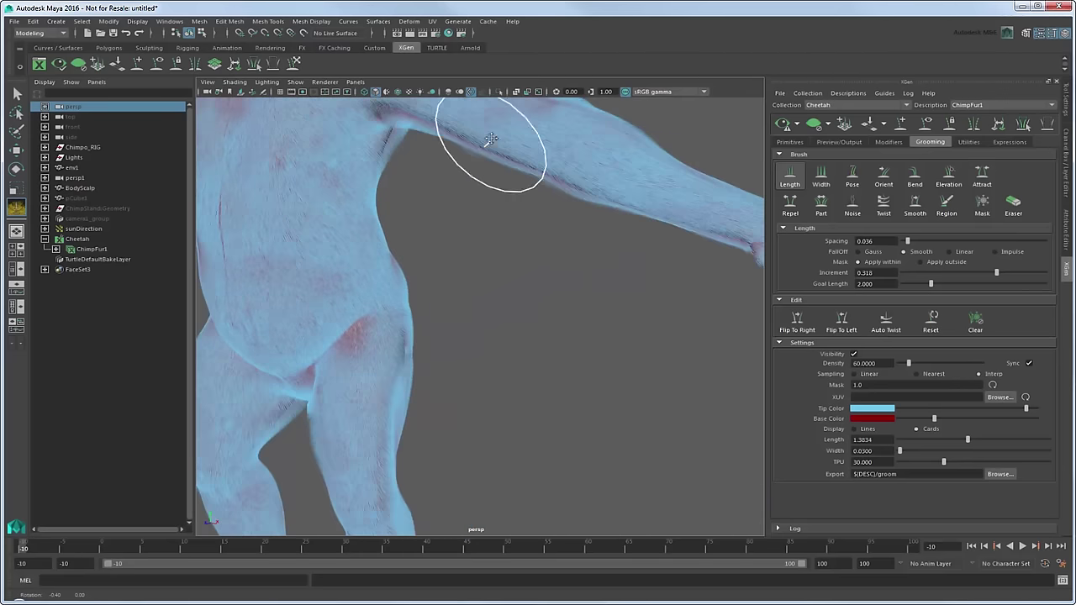
alt+middle_drag(437, 470, 430, 336)
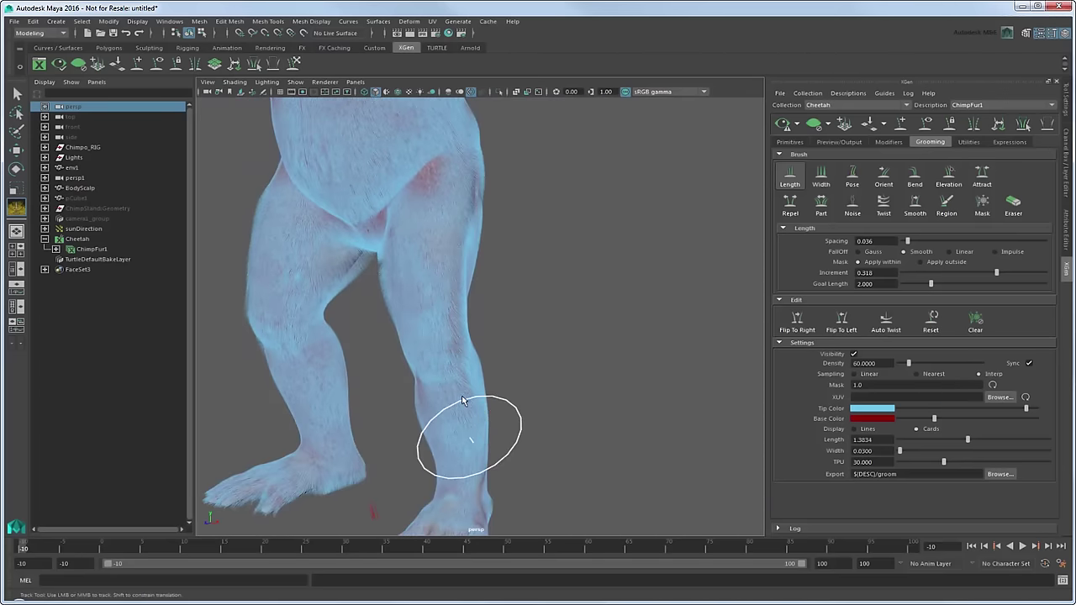
mouse_move(461, 401)
alt+mouse_down()
mouse_move(269, 243)
mouse_move(461, 384)
alt+mouse_up()
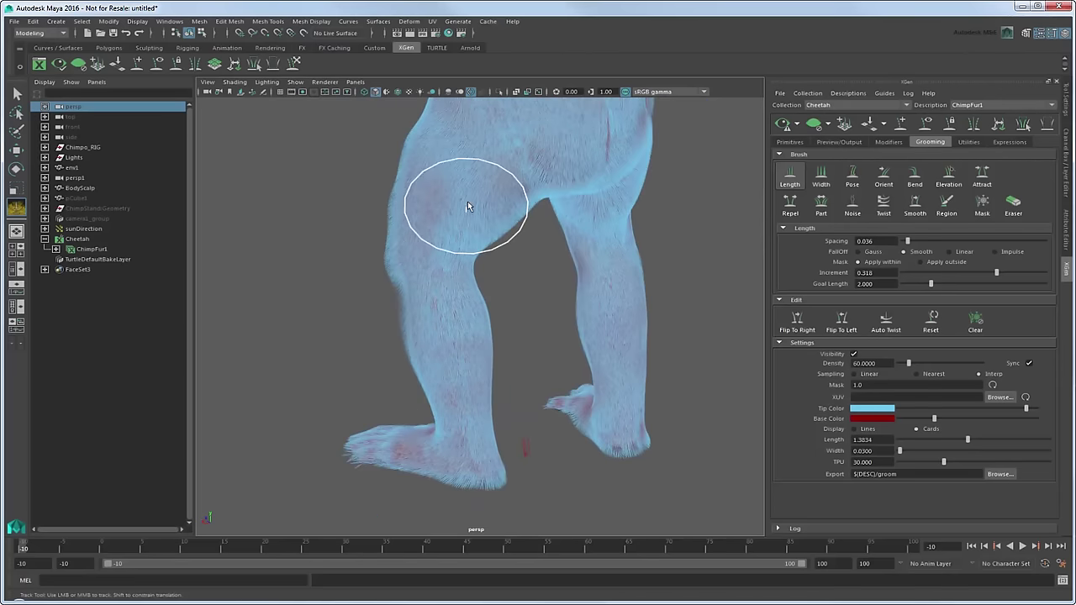
mouse_move(451, 160)
alt+mouse_down()
mouse_move(468, 252)
mouse_move(472, 195)
mouse_move(501, 242)
mouse_move(508, 370)
mouse_move(500, 168)
mouse_move(566, 256)
alt+mouse_up()
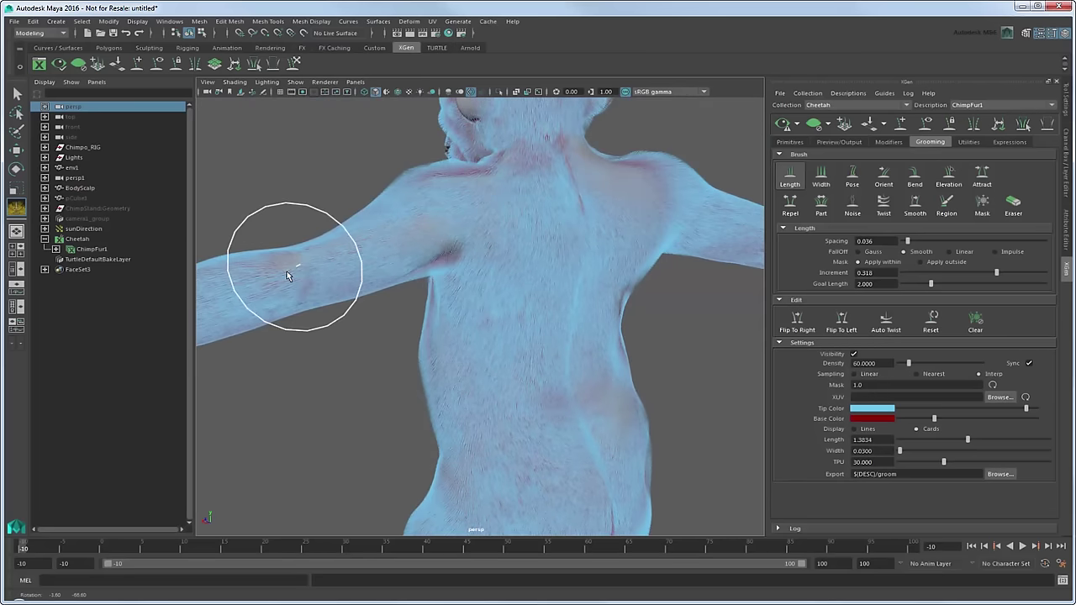
mouse_move(386, 258)
alt+mouse_down()
mouse_move(555, 211)
mouse_move(538, 221)
alt+mouse_up()
alt+middle_drag(538, 221, 782, 214)
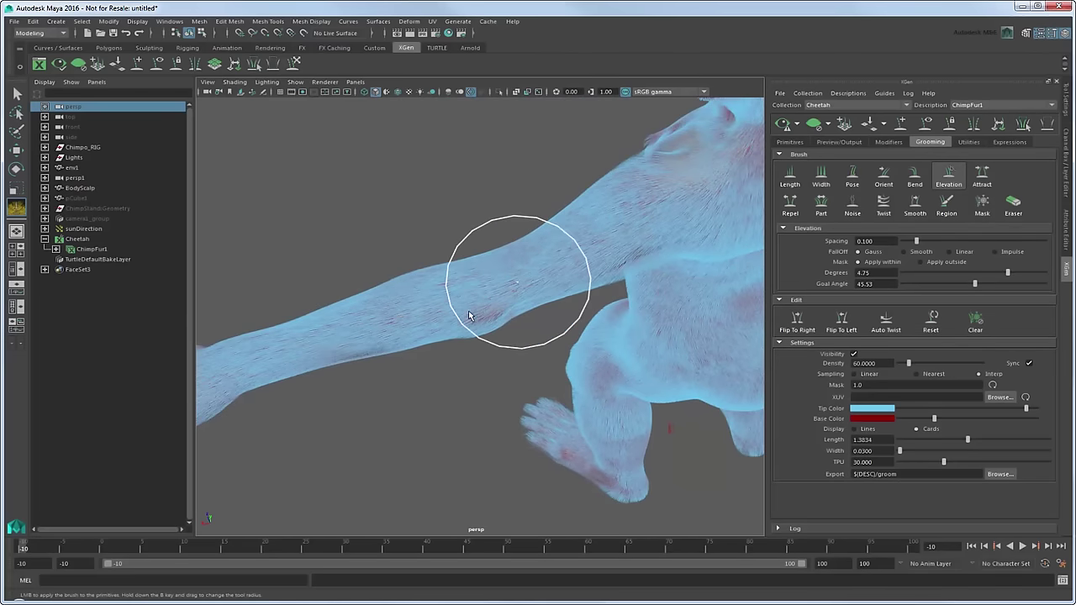
Step: Flatten the fur along the forearm and review the chimp from the front
mouse_move(469, 316)
mouse_down()
mouse_move(415, 331)
mouse_move(492, 311)
mouse_move(480, 249)
mouse_up()
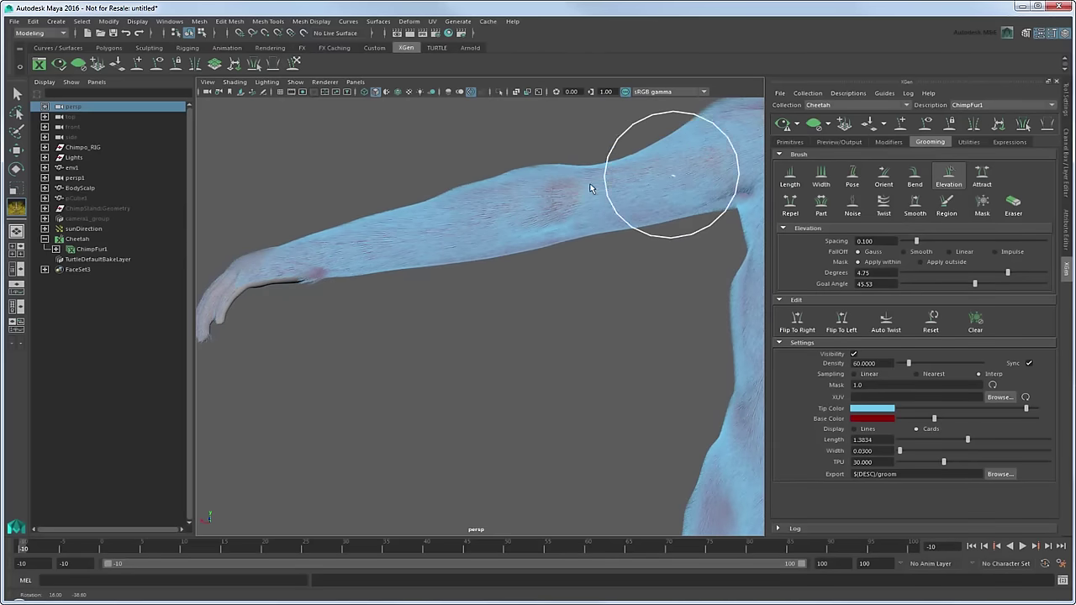
alt+drag(443, 244, 628, 247)
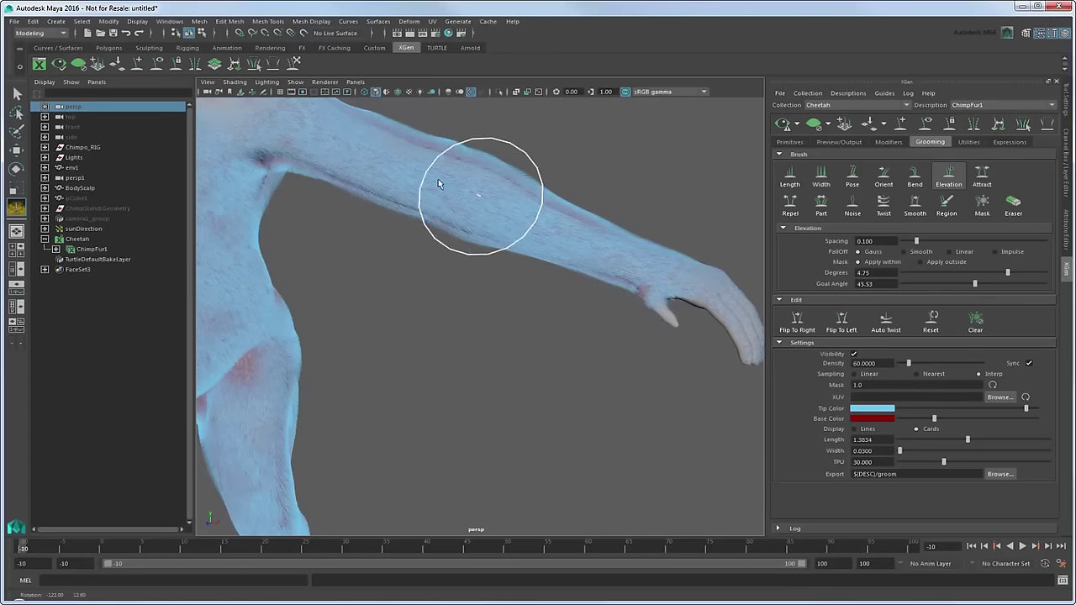
alt+right_drag(438, 183, 562, 310)
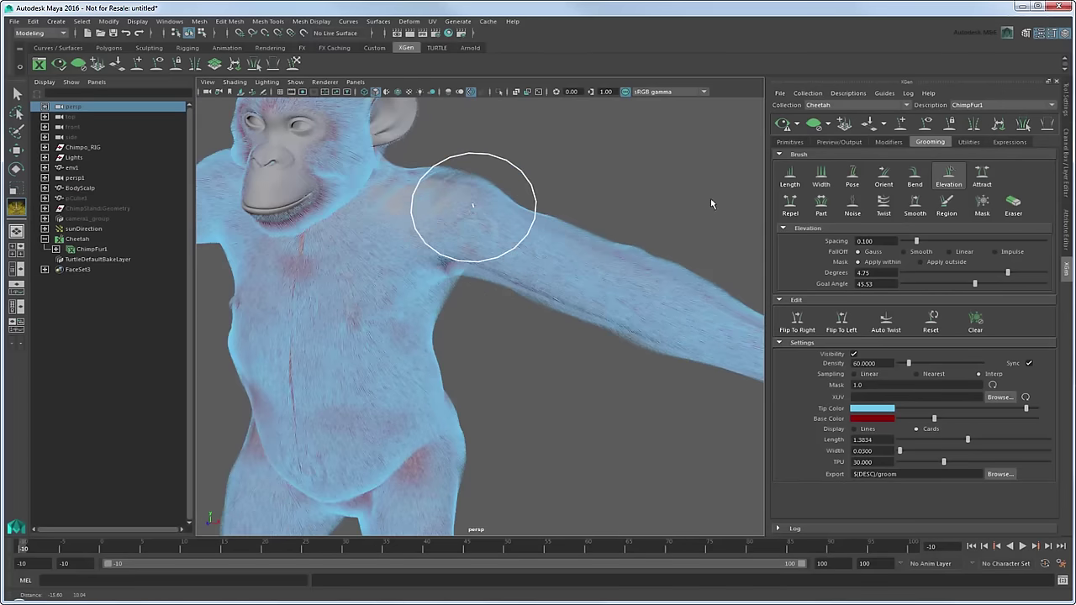
mouse_move(376, 319)
alt+mouse_down()
mouse_move(496, 277)
mouse_move(560, 281)
mouse_move(493, 260)
mouse_move(507, 302)
alt+mouse_up()
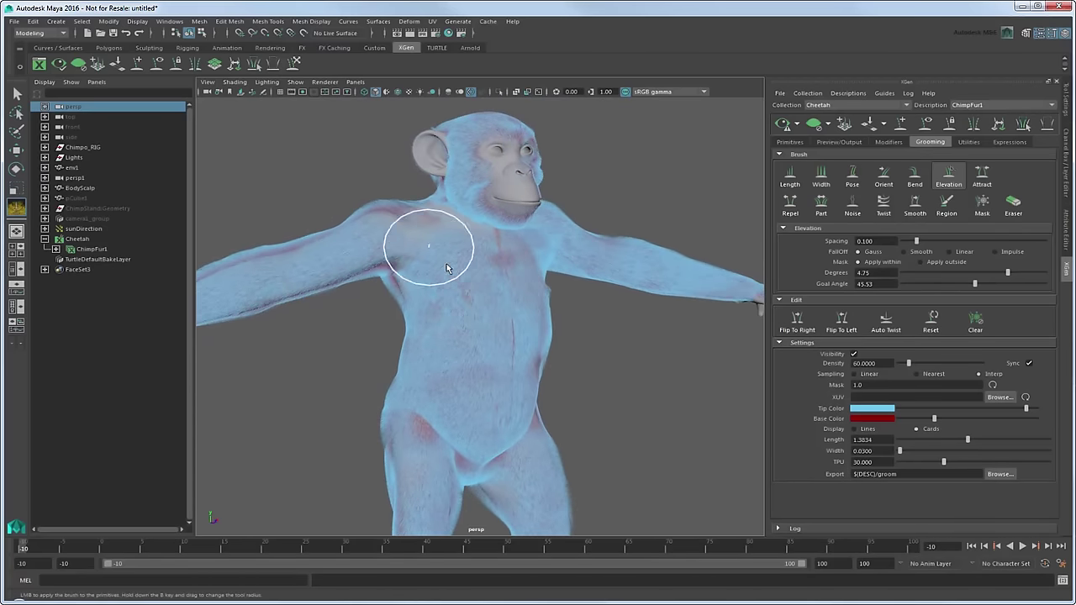